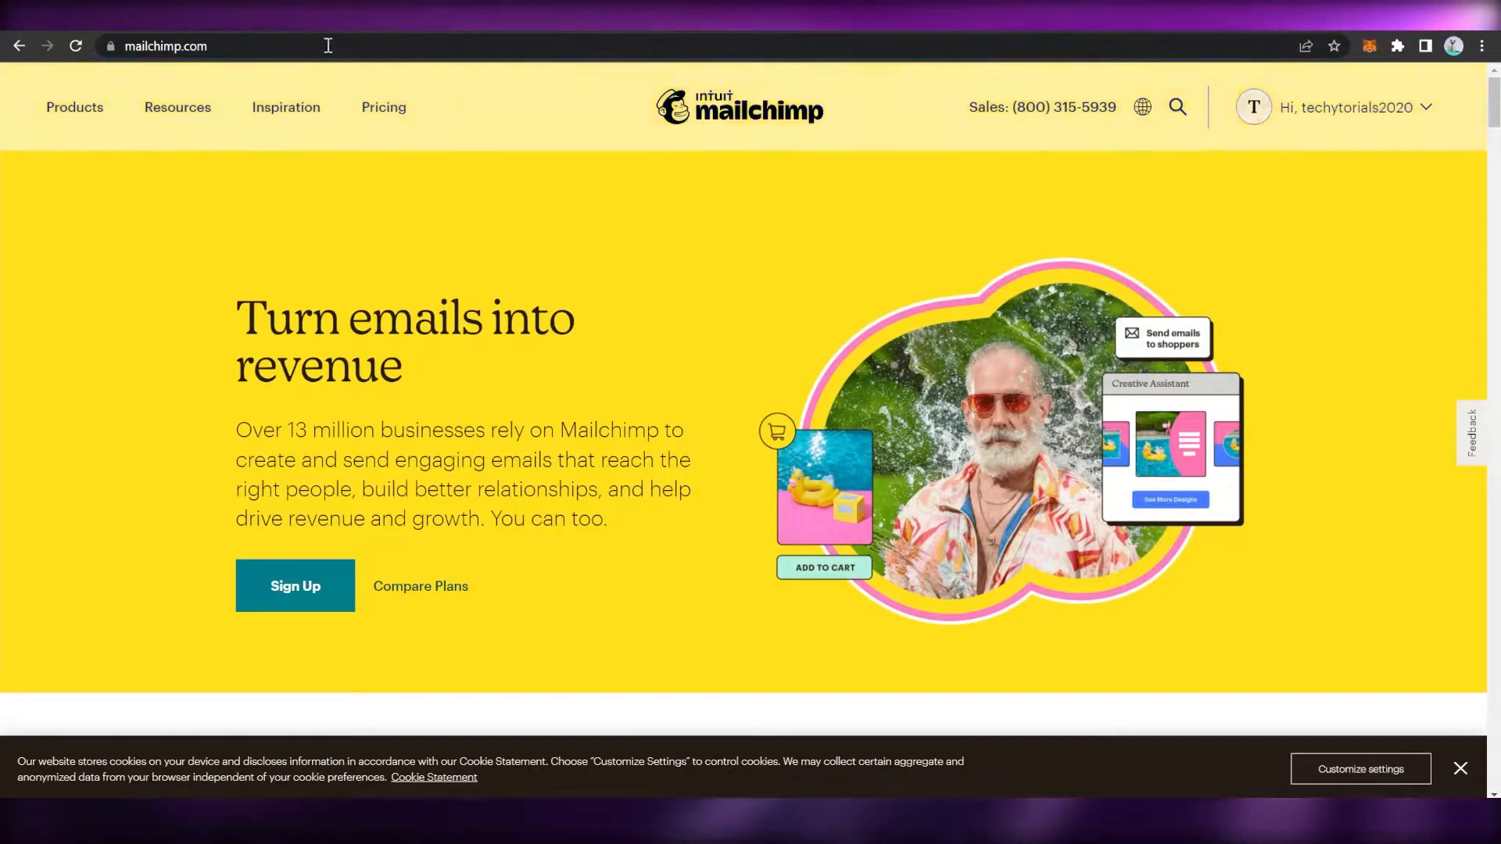
Step: Continue the account setup with the Free plan
left_click(288, 112)
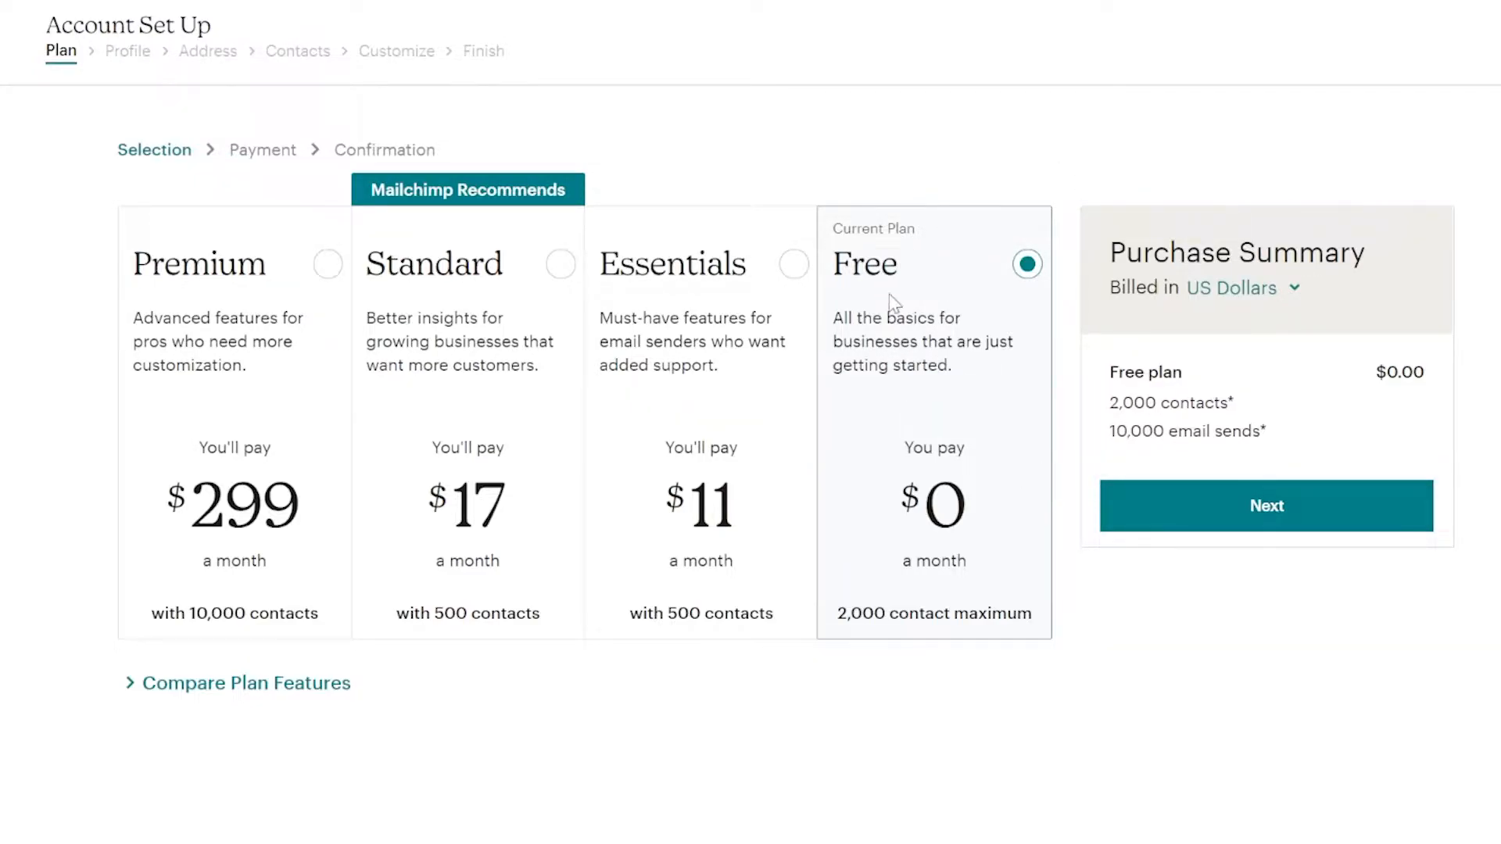
left_click(1191, 528)
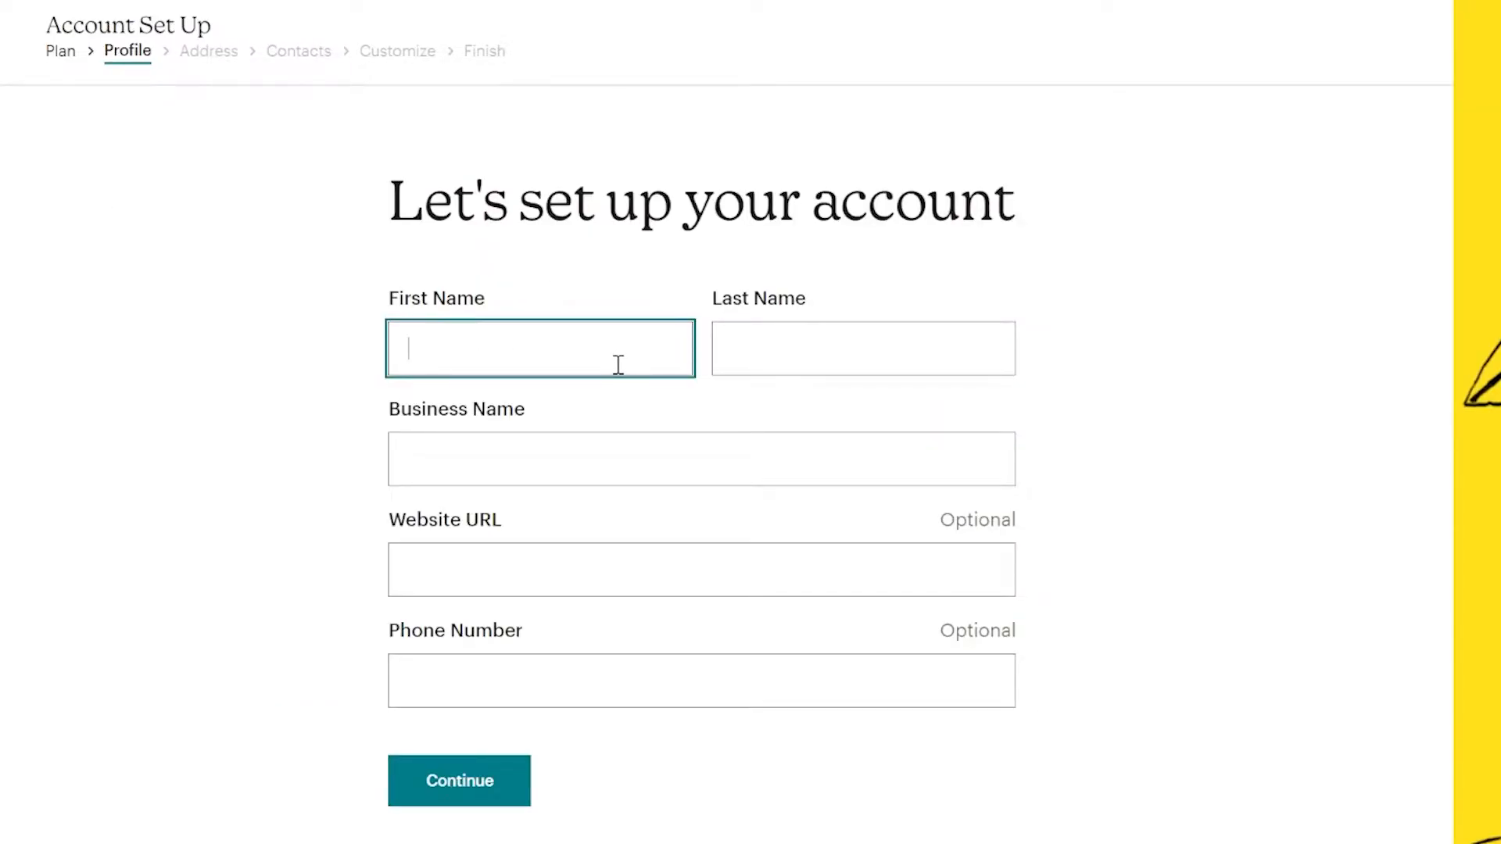
Step: Complete the account profile with the first and last name and the business name Sample, leaving the optional fields empty, and continue
left_click(814, 356)
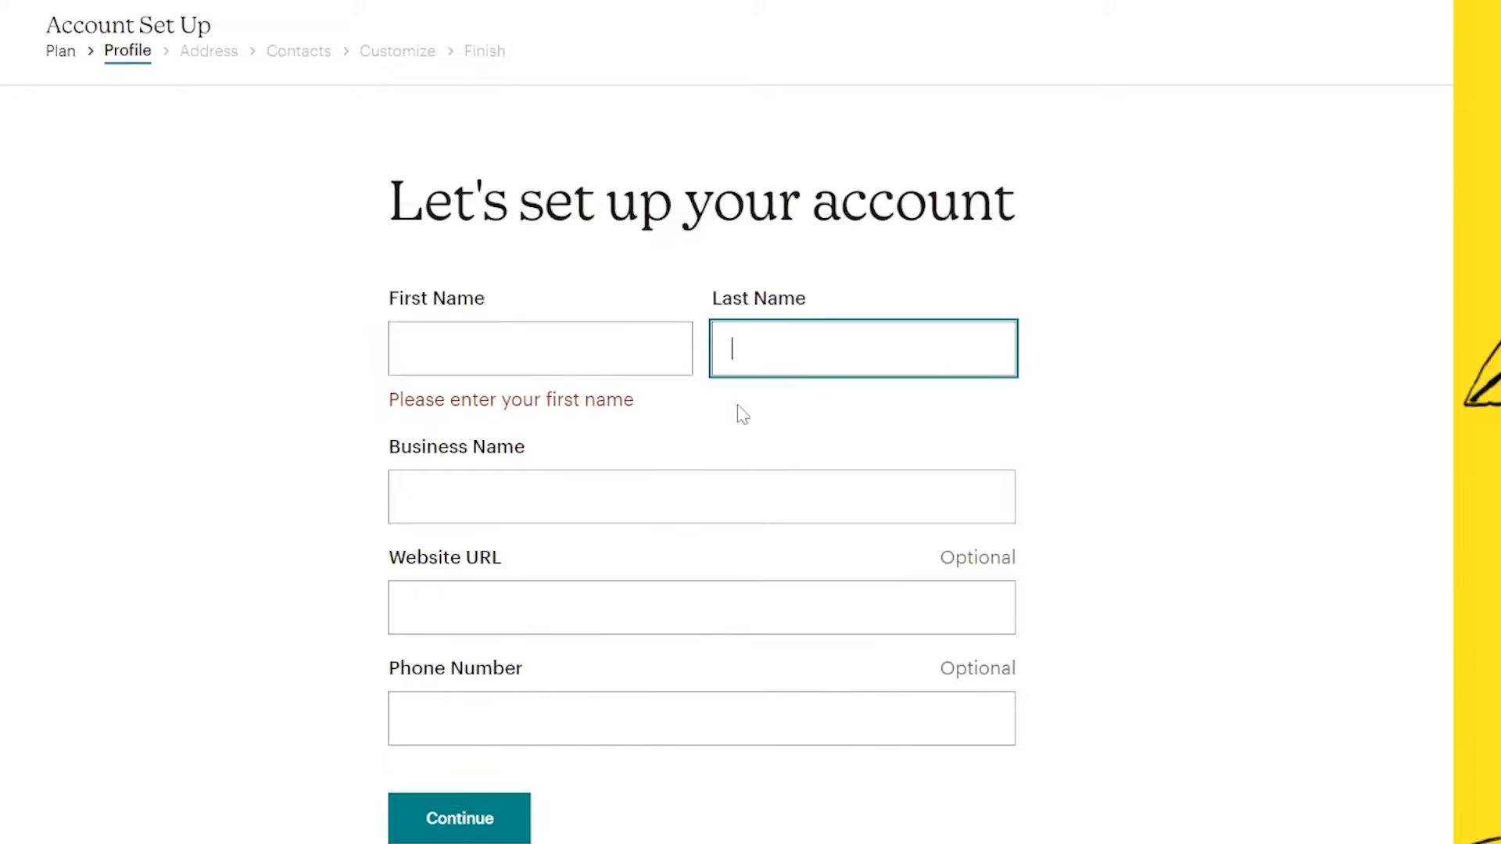
left_click(561, 504)
left_click(543, 609)
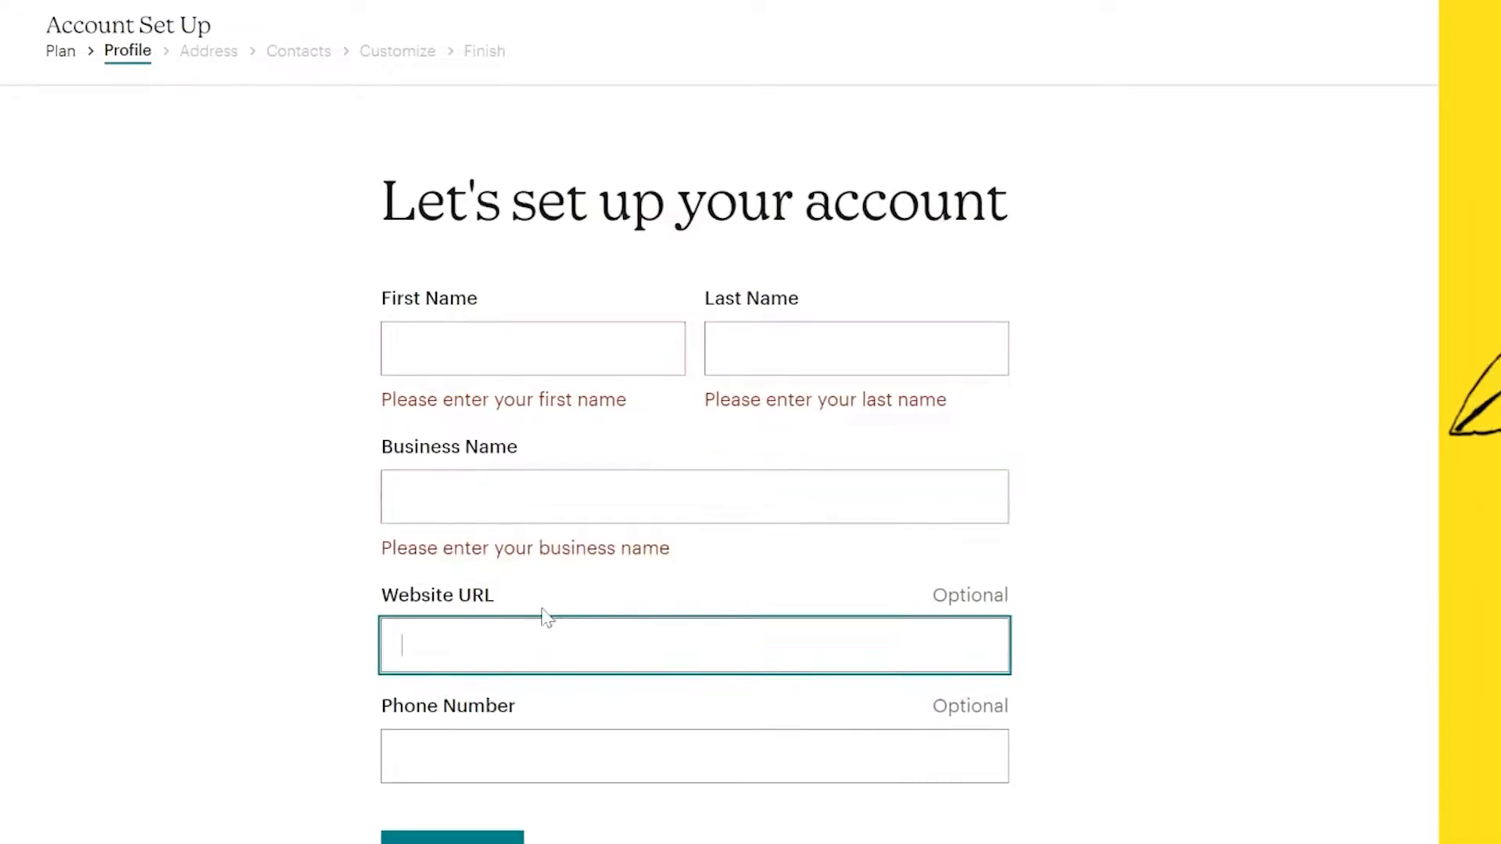
scroll(596, 688, "down", 1)
left_click(596, 689)
left_click(593, 701)
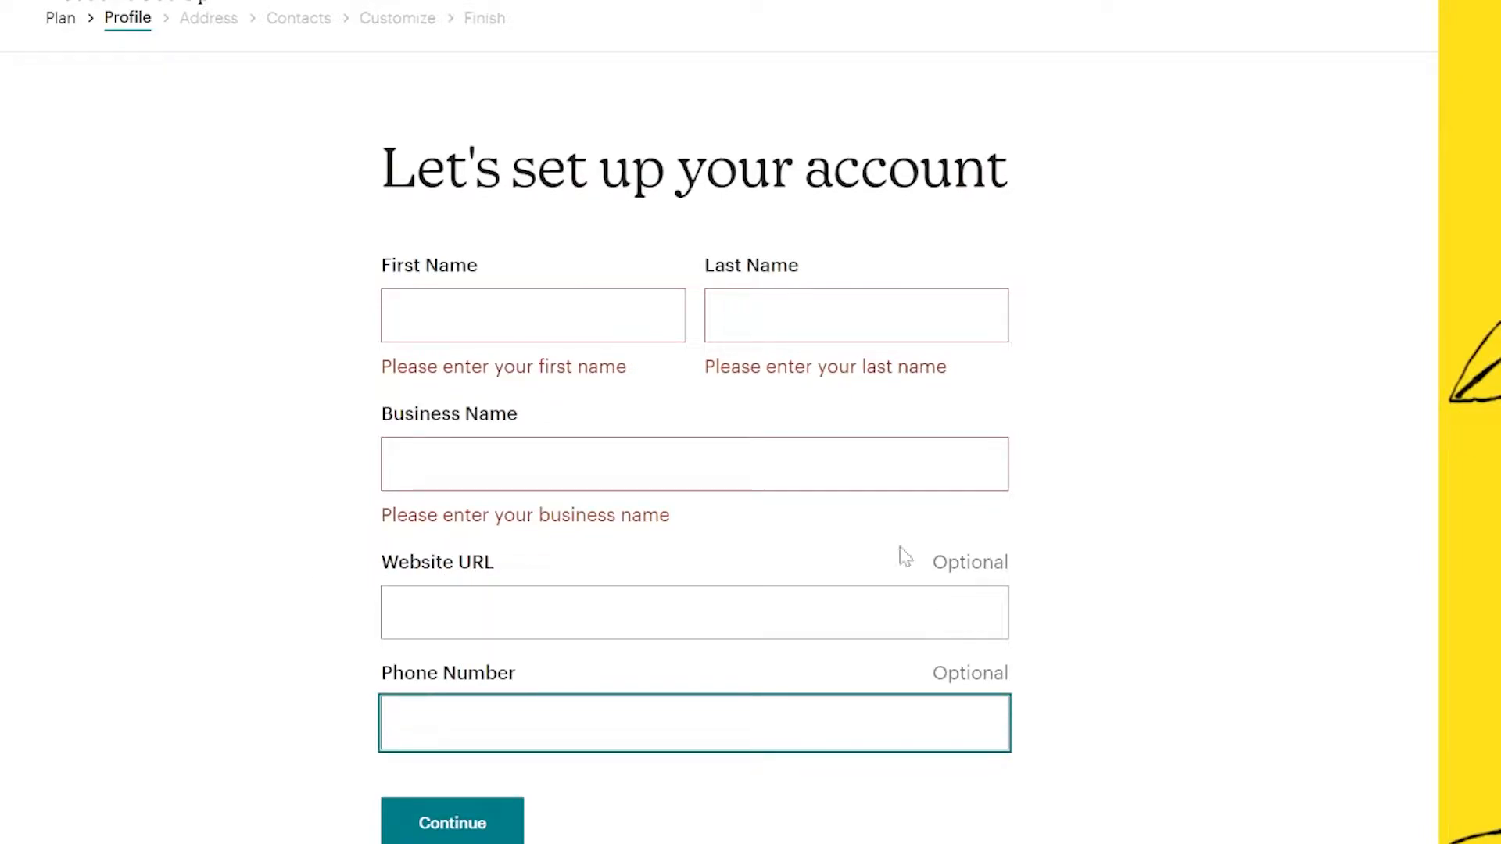
left_click(559, 320)
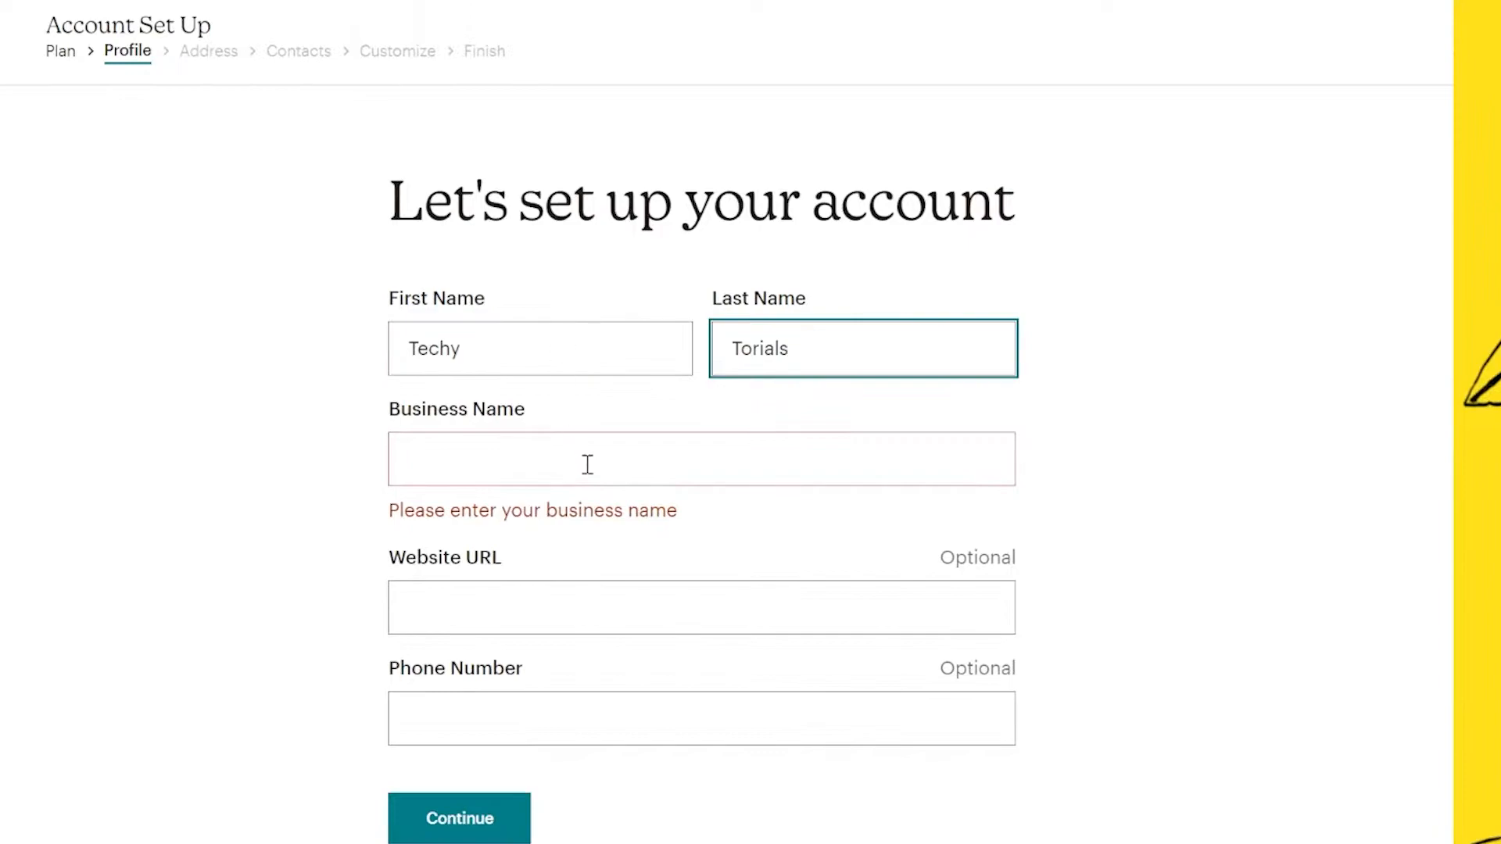
left_click(588, 466)
type("Sample")
left_click(446, 782)
Step: Enter the street address in the first address line, keep the prefilled city, region, postal code and country, and continue
scroll(476, 782, "down", 2)
left_click(573, 378)
scroll(594, 352, "down", 2)
left_click(600, 338)
left_click(592, 252)
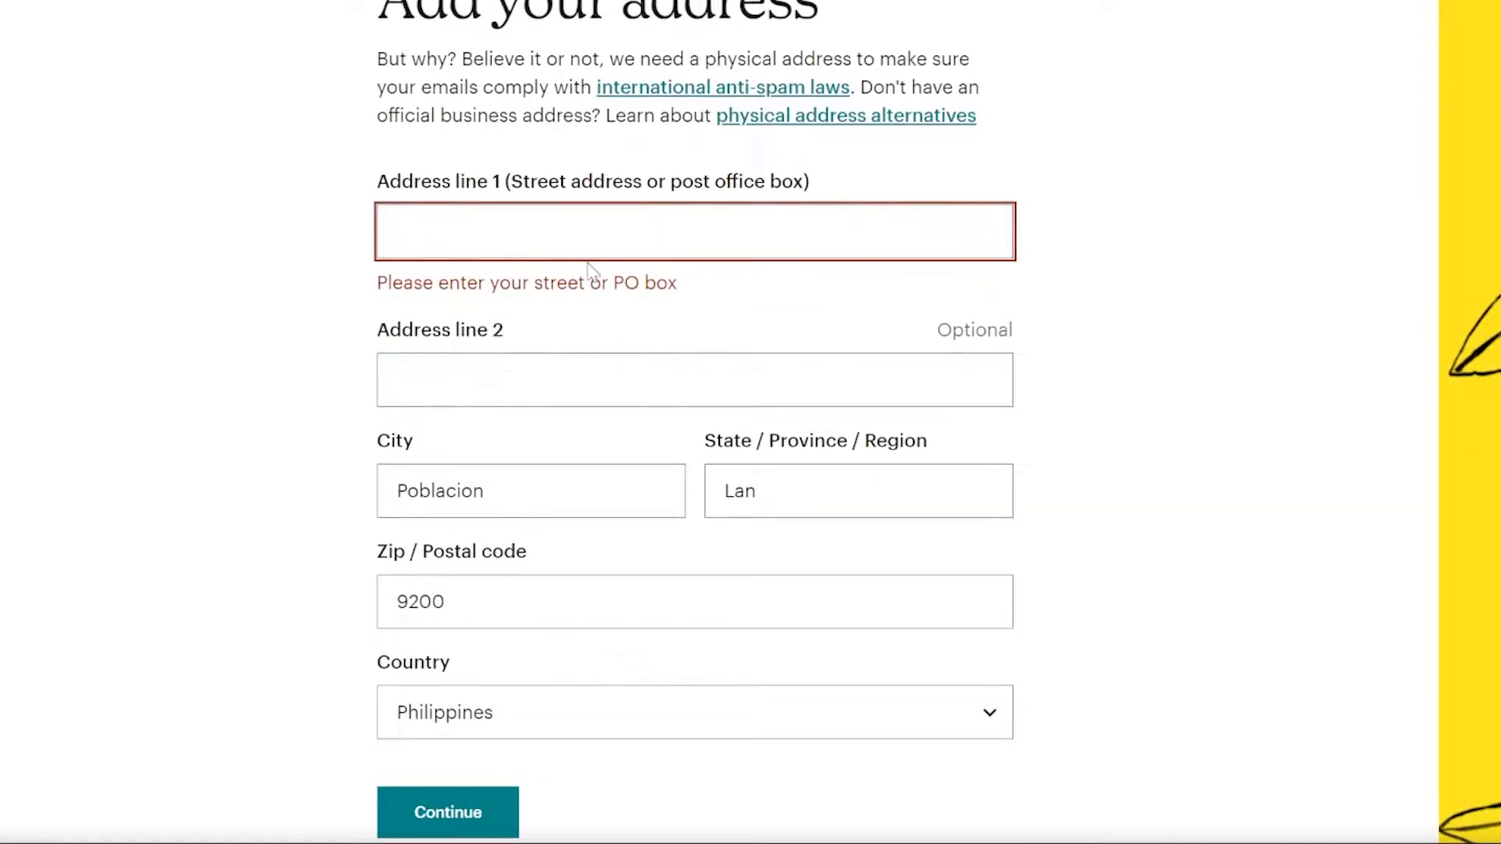
type("Alberta, Canada")
left_click(797, 497)
left_click(526, 578)
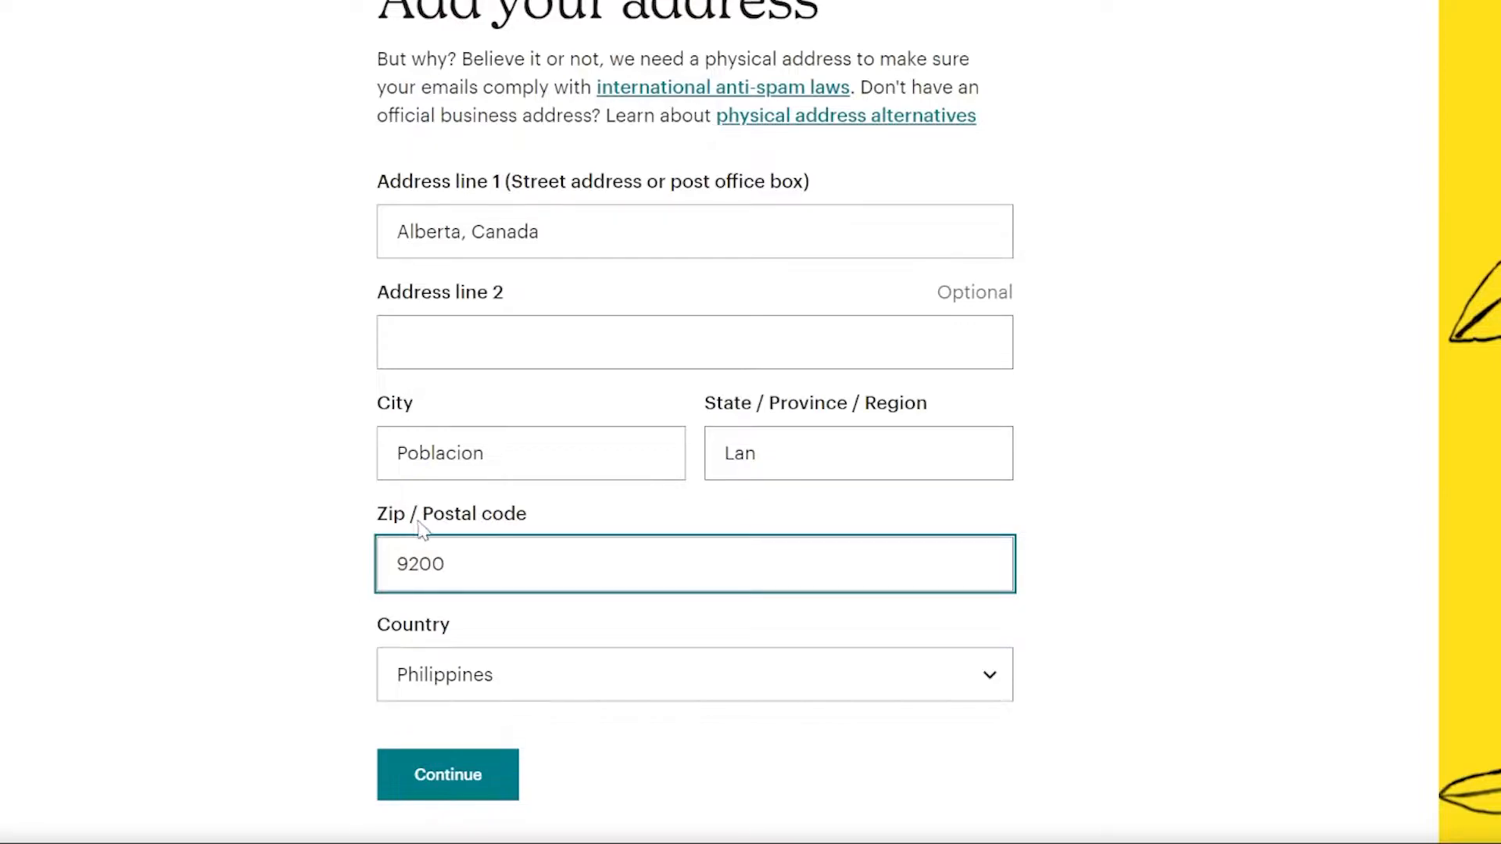
left_click(276, 644)
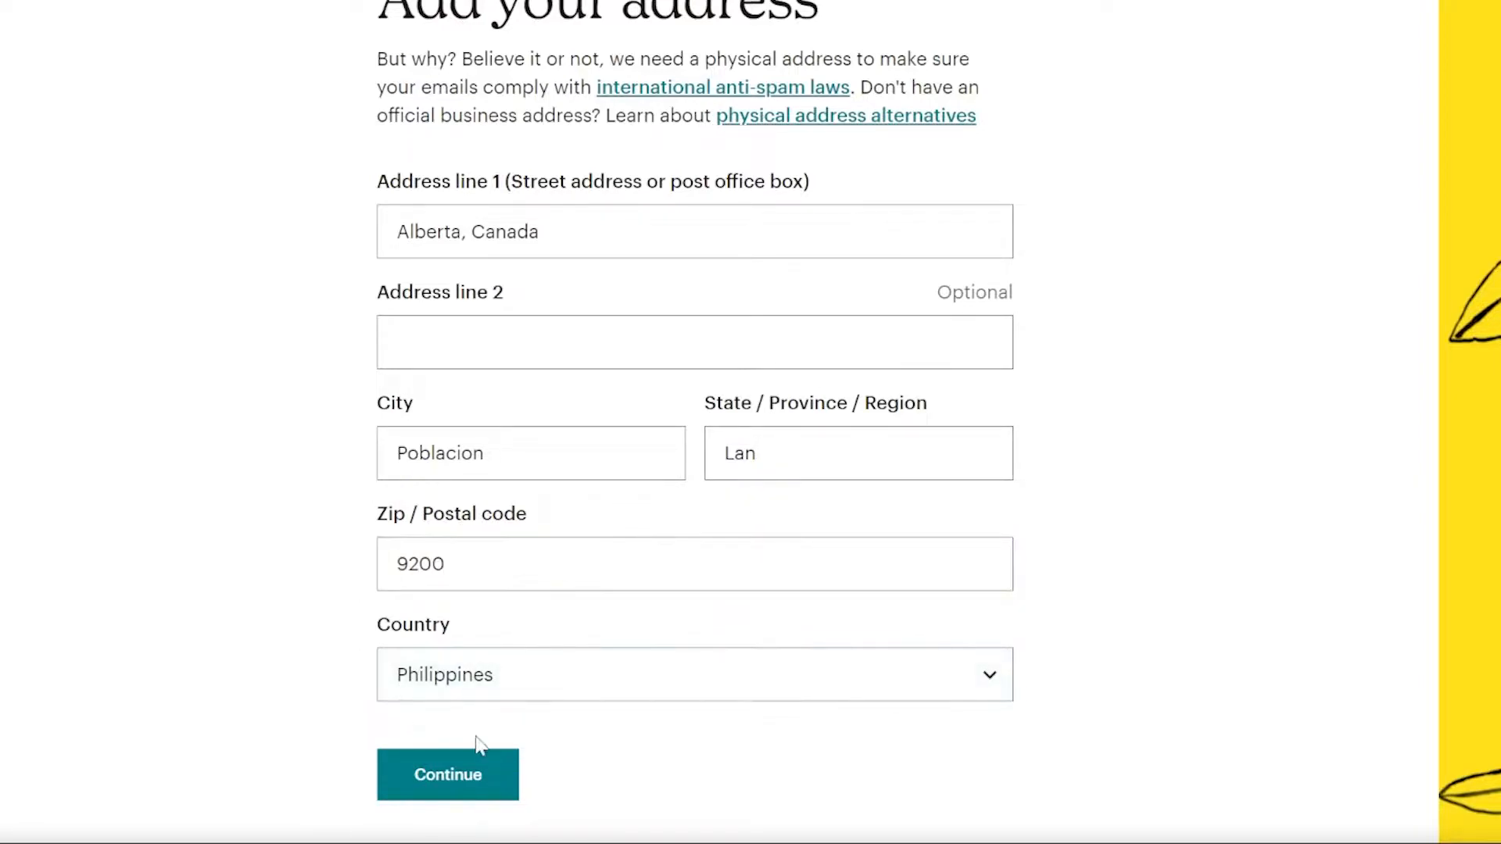
left_click(470, 763)
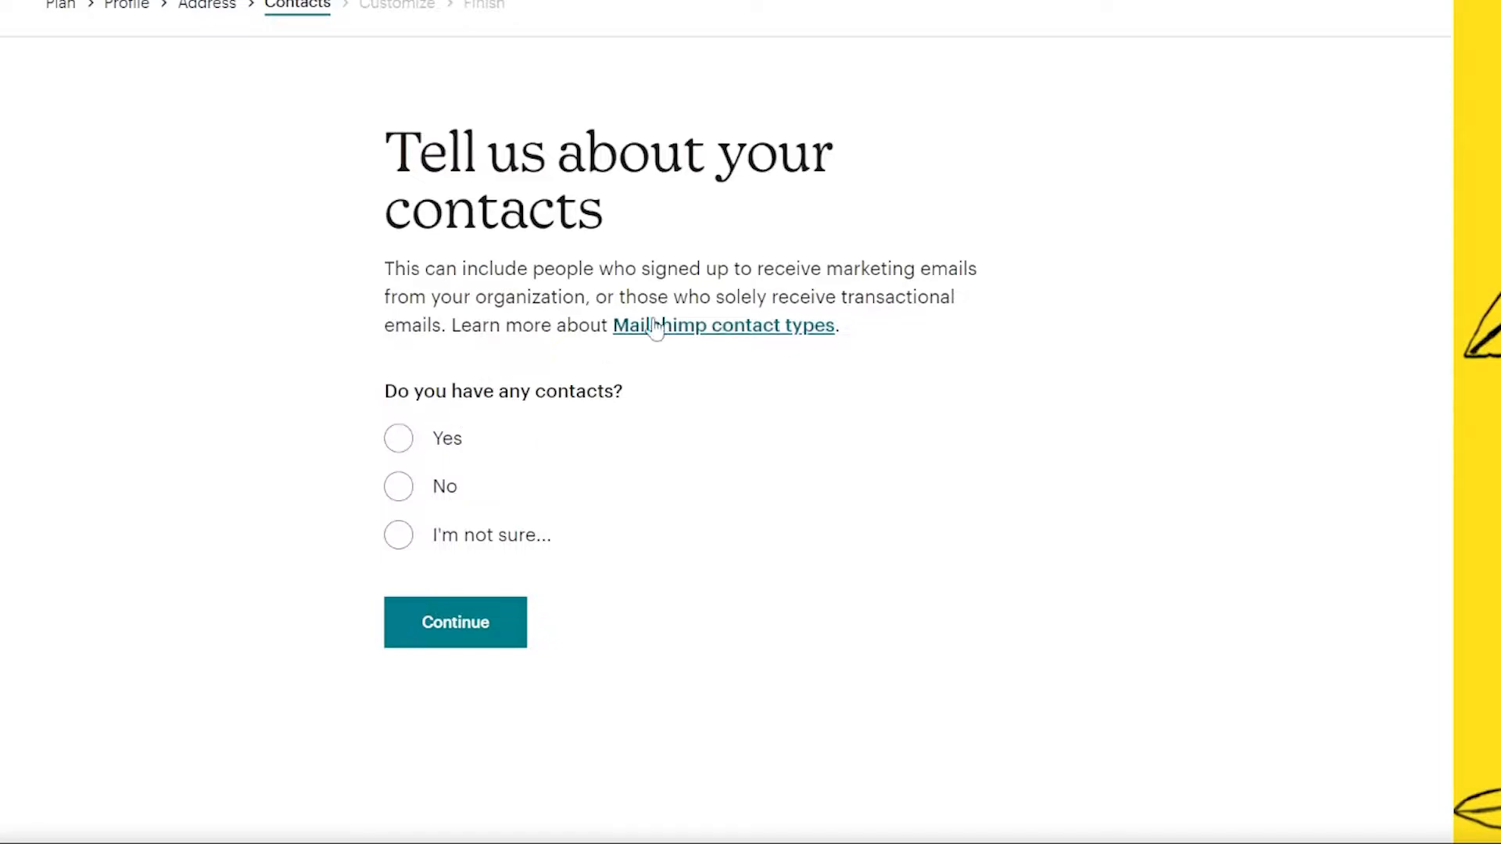
Step: Answer No to having any contacts and continue the account setup
left_click(442, 442)
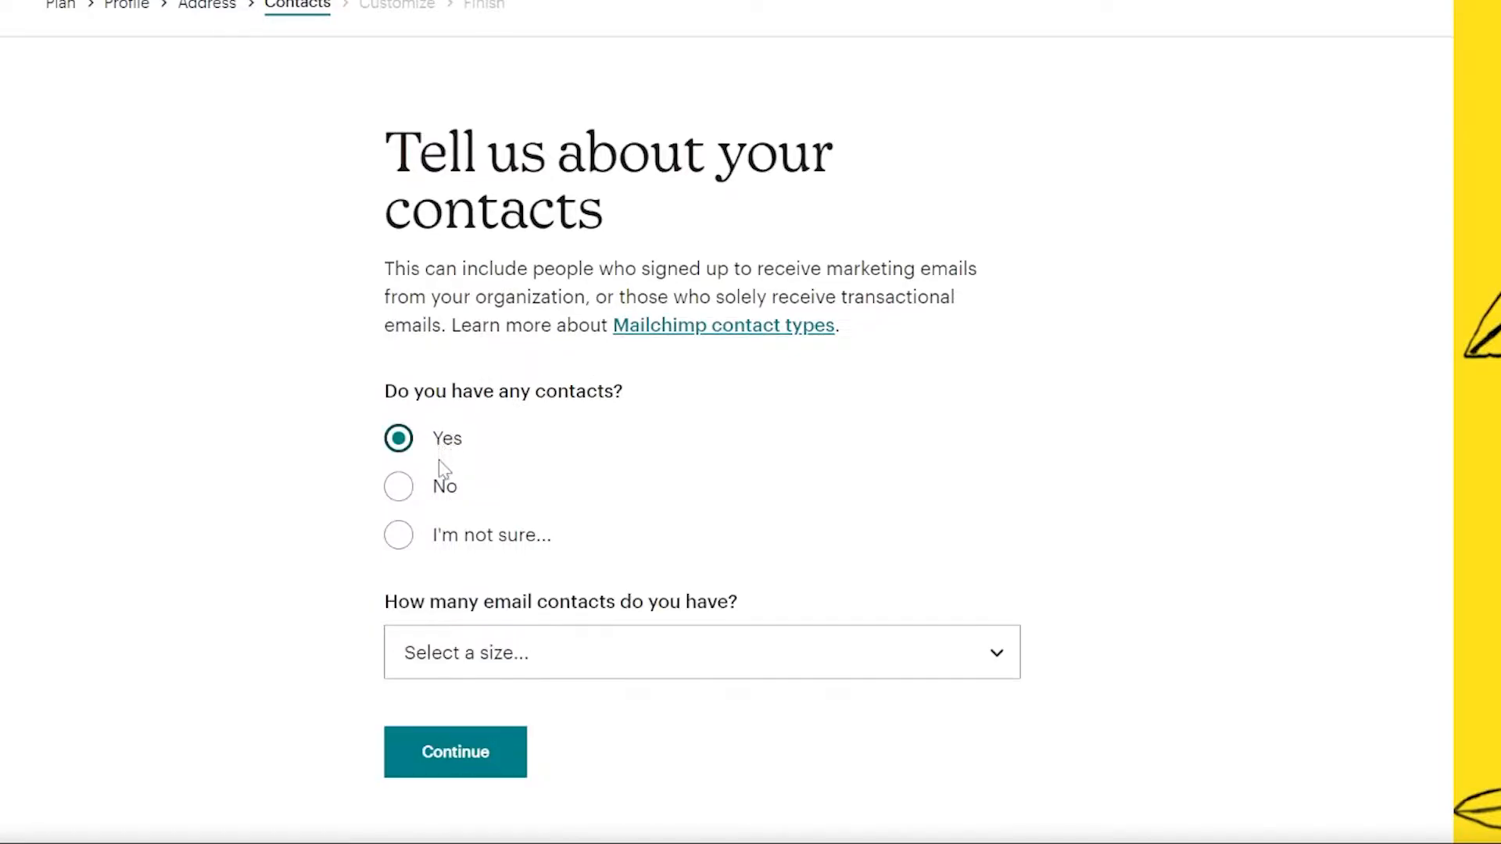
left_click(440, 491)
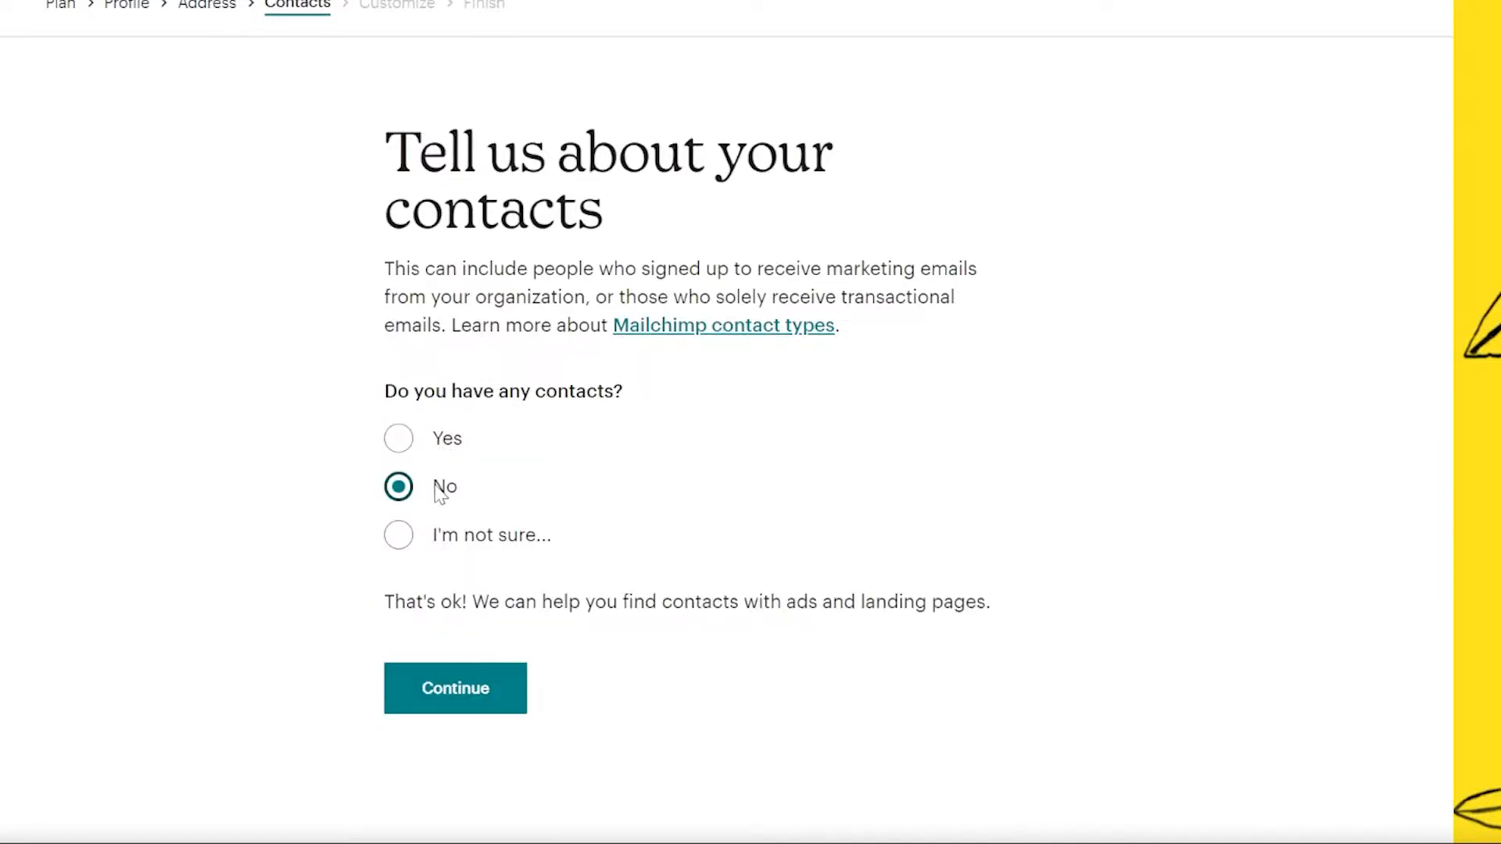
left_click(498, 549)
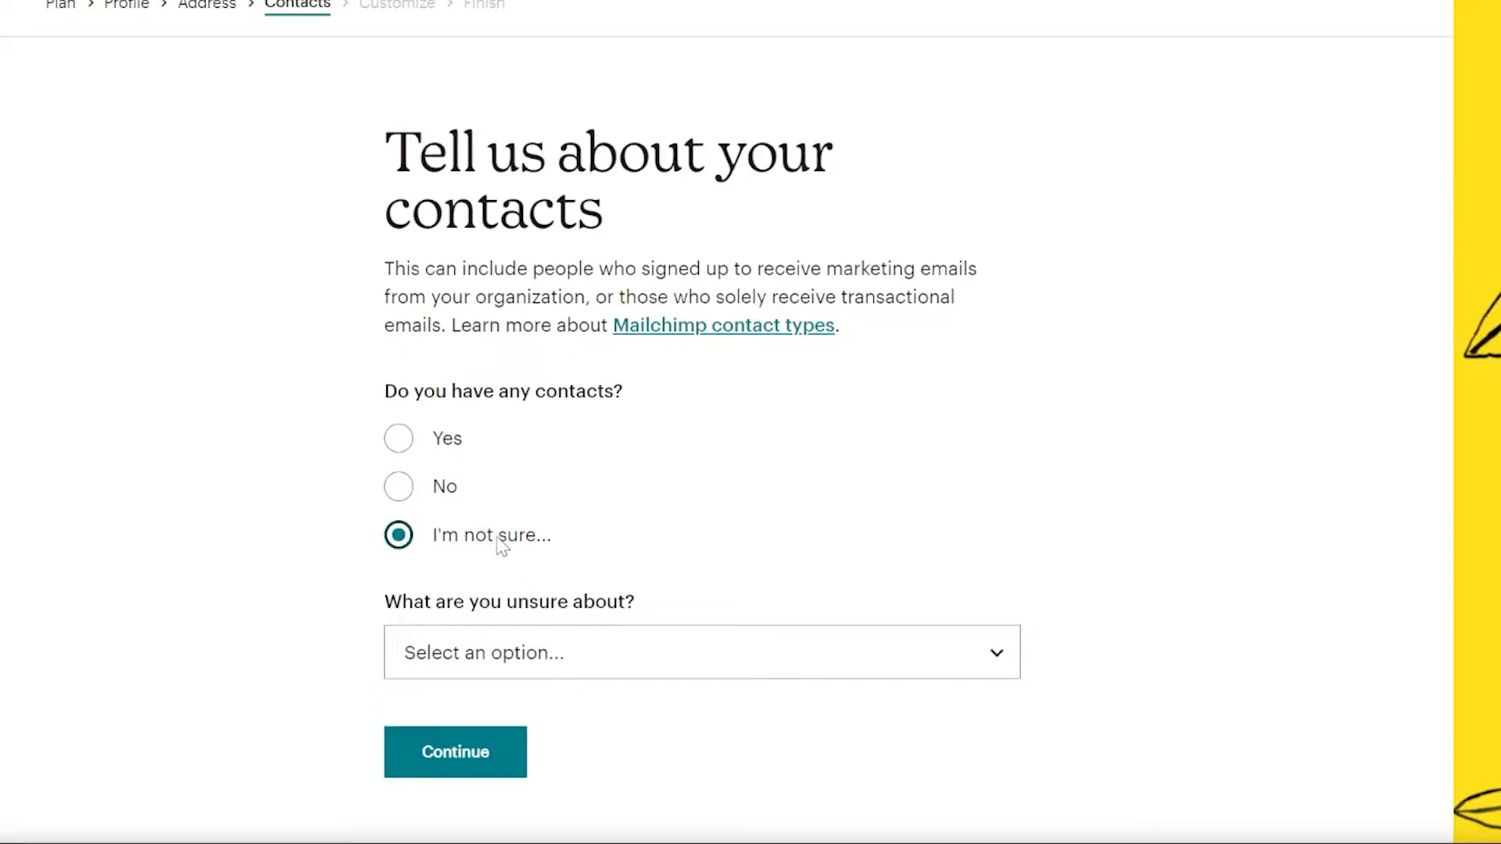
left_click(442, 491)
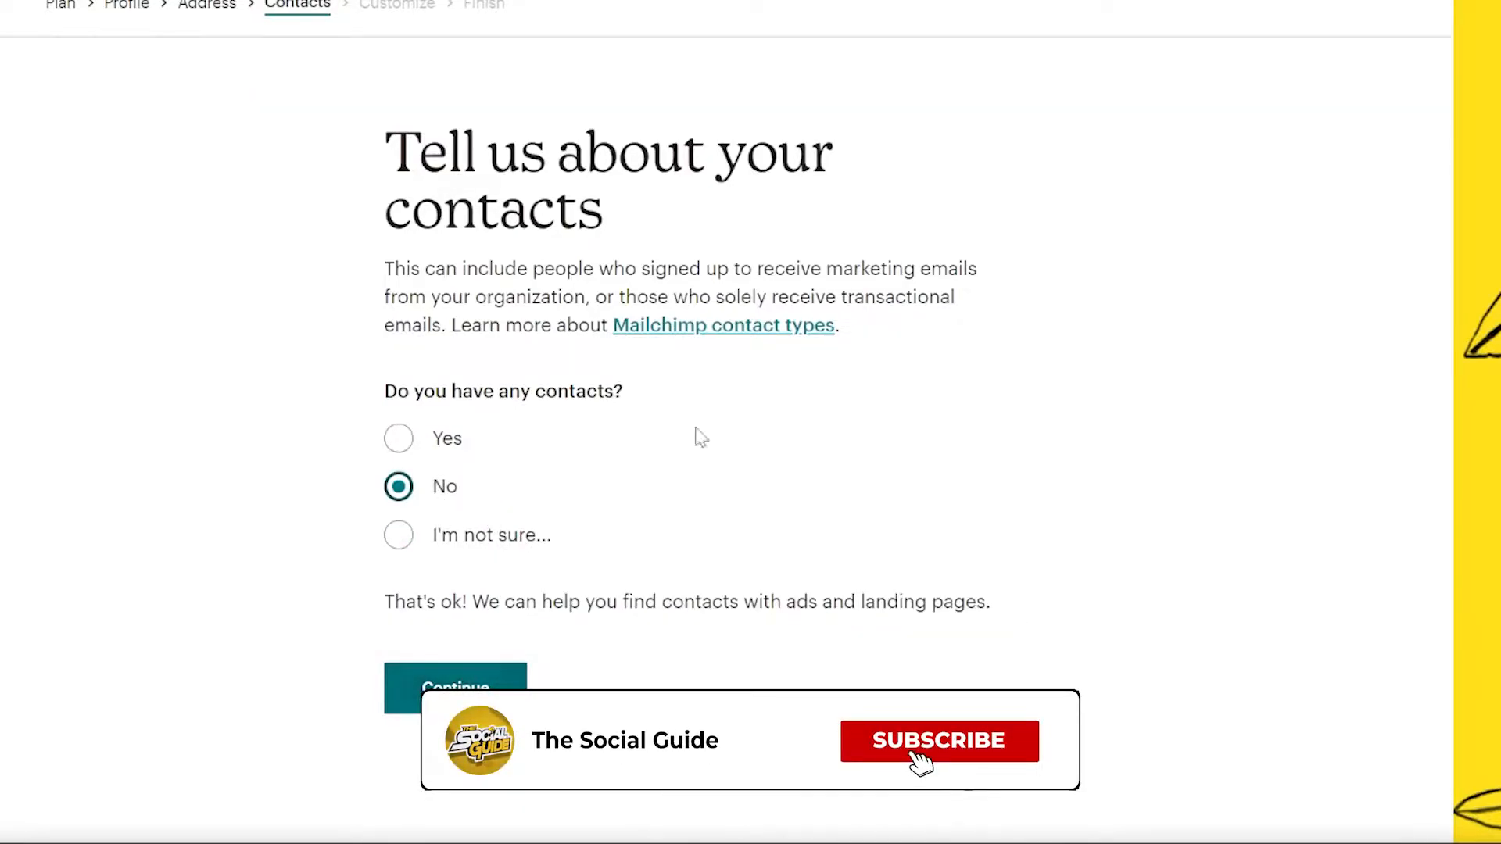
left_click(469, 682)
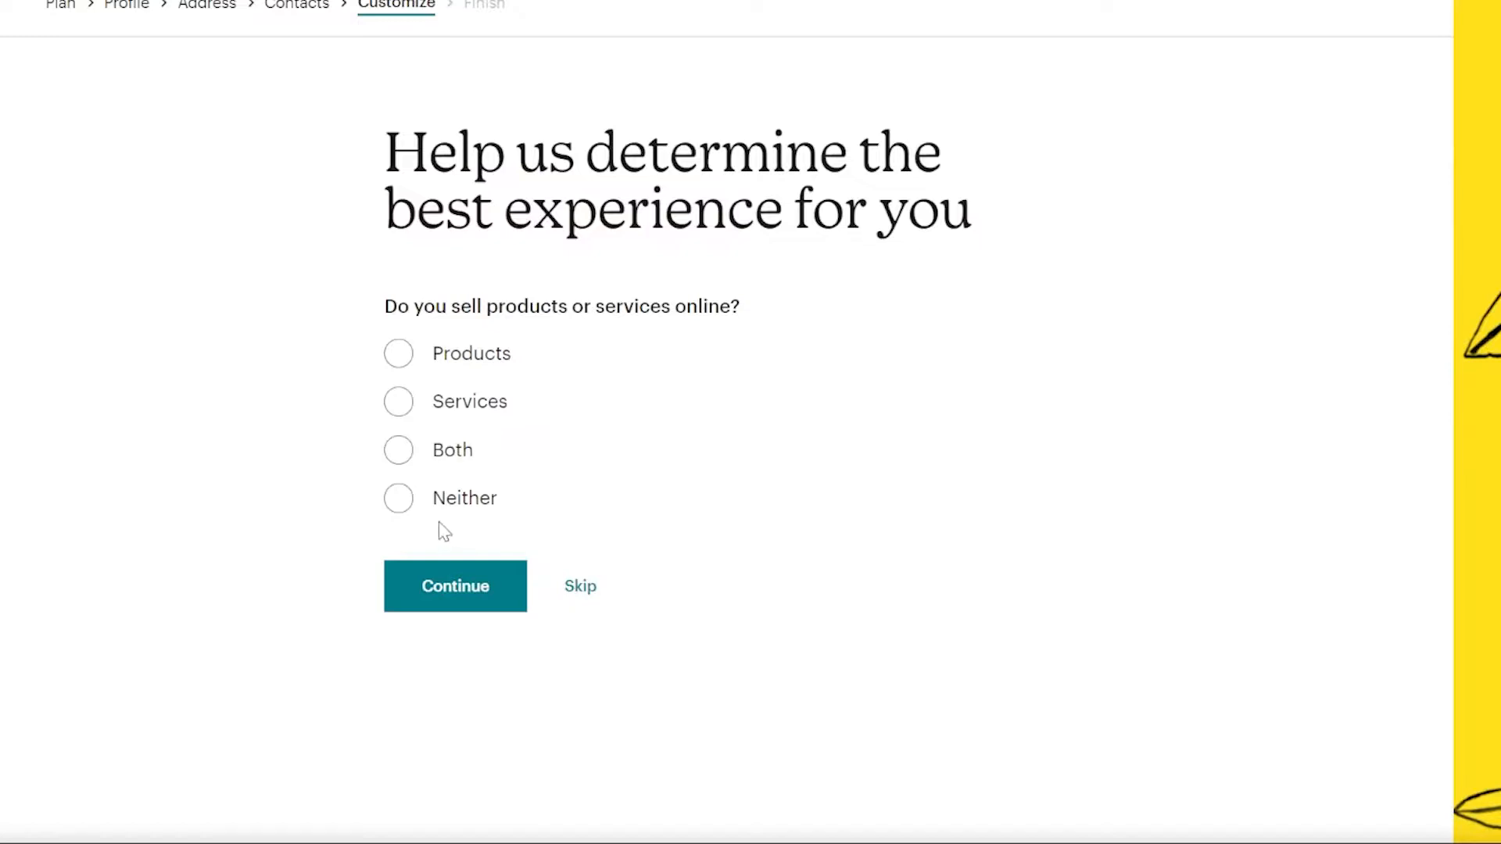
Step: State that services are sold through another business's website or e-commerce store, and finish the setup without additional newsletters
left_click(438, 407)
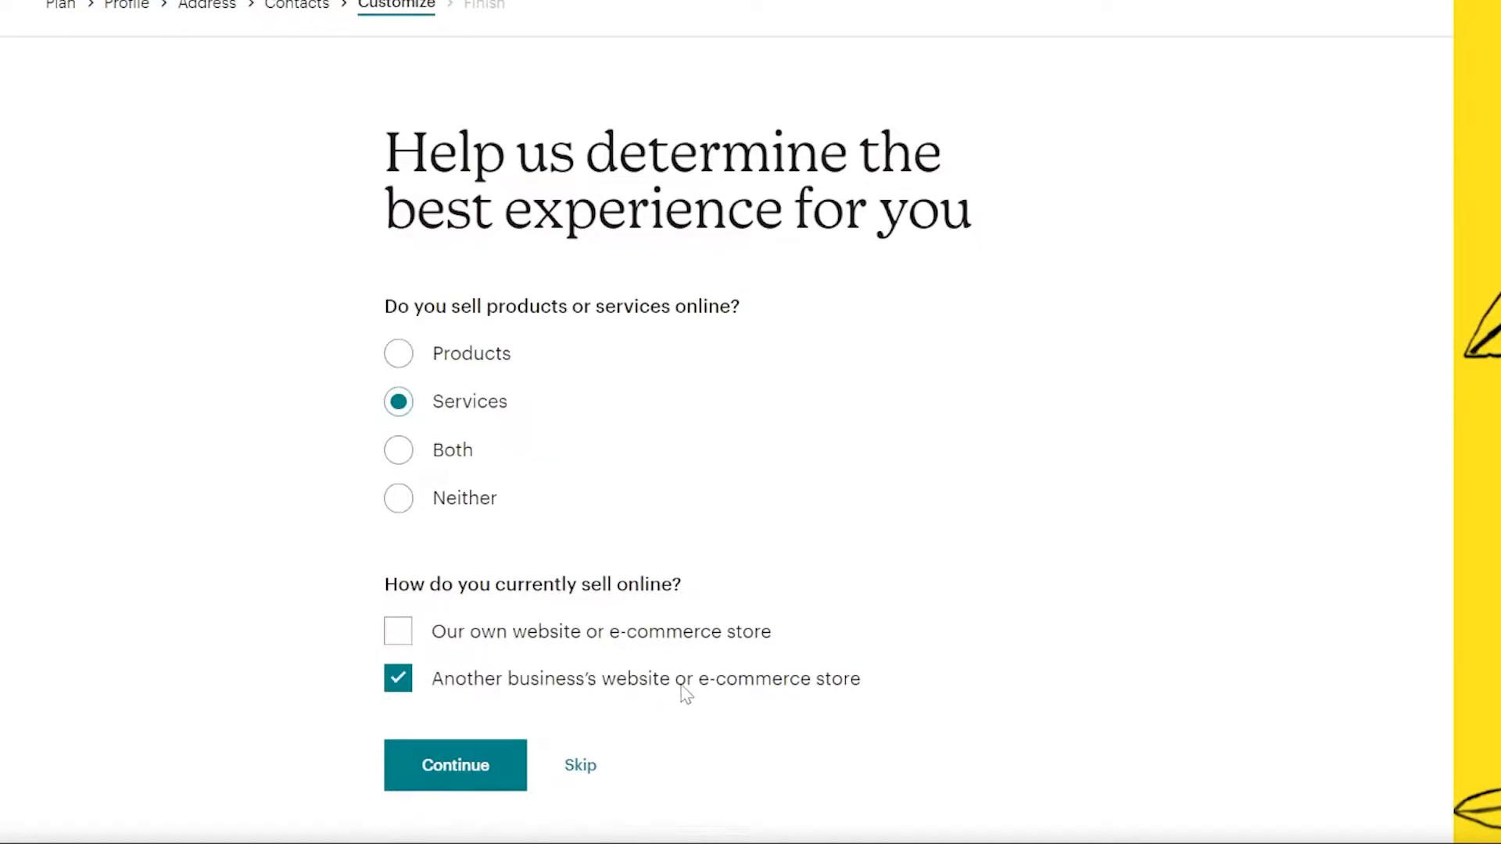
left_click(461, 752)
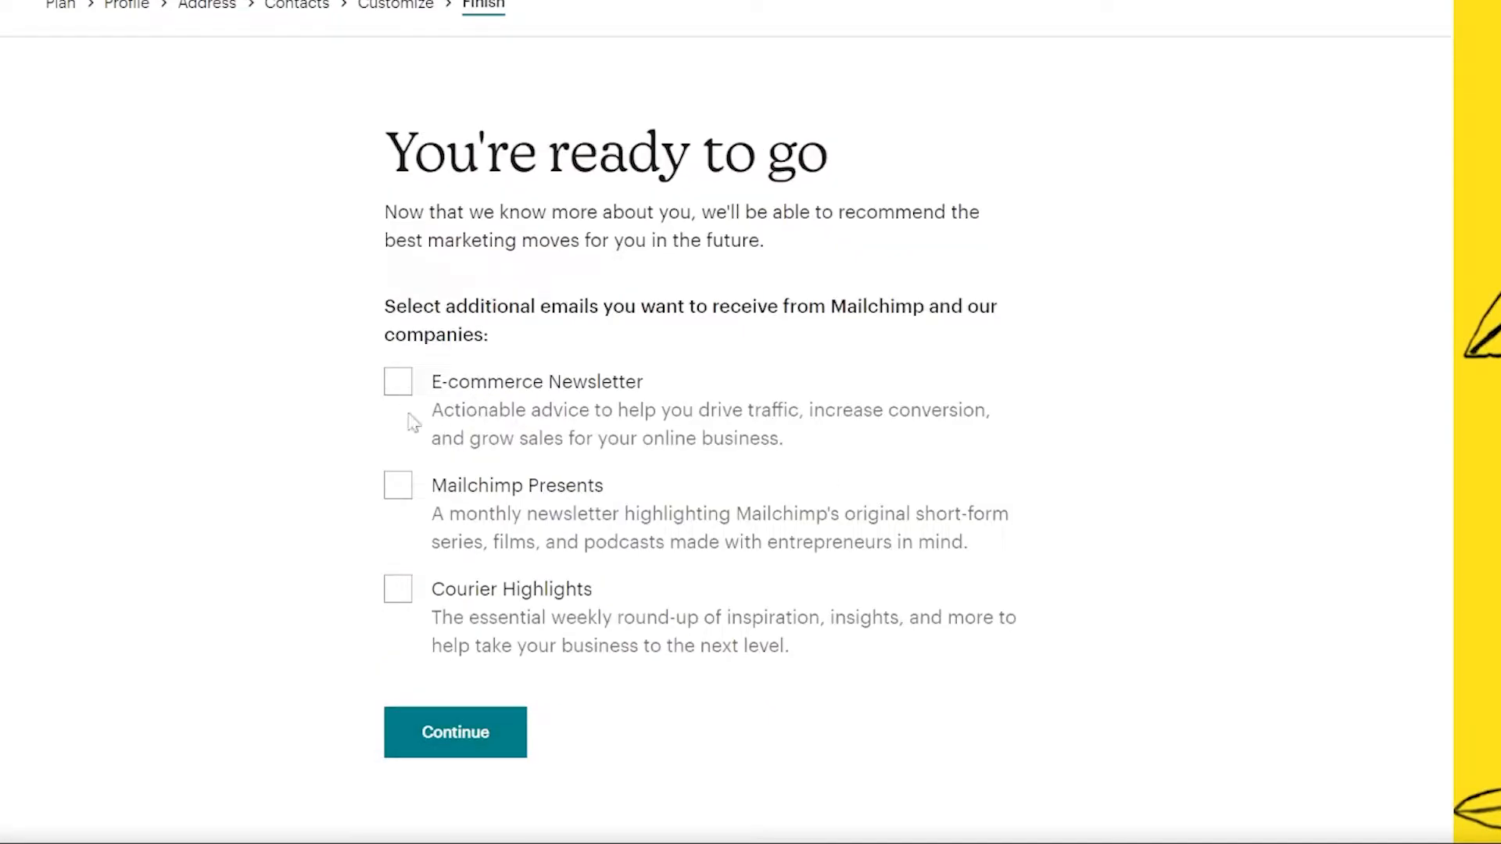
left_click(460, 731)
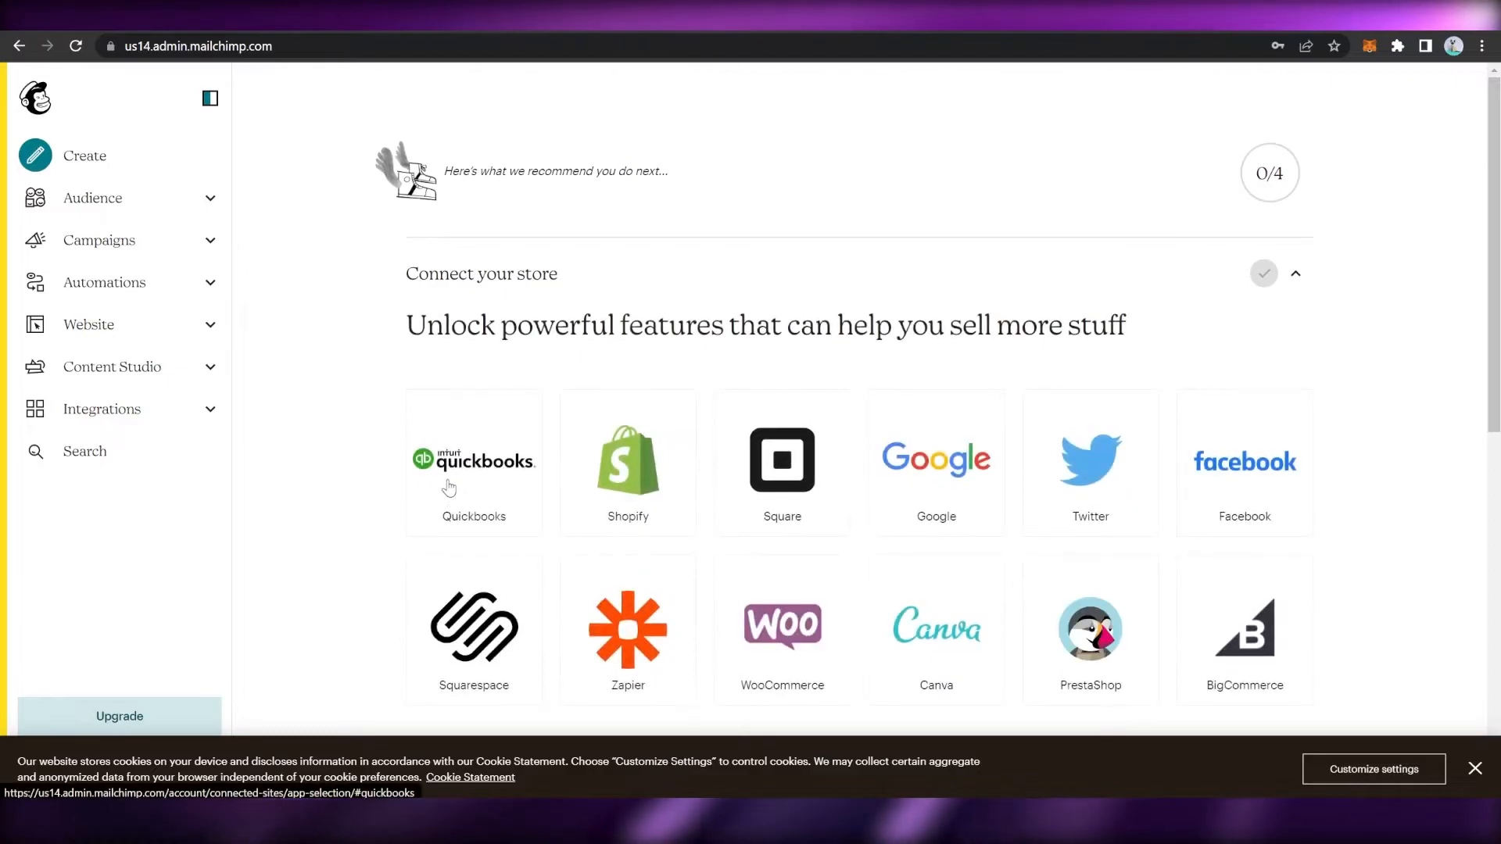
Step: Look through the dashboard's store integrations, recommended setup tasks, activity feed and audience summary
scroll(448, 487, "down", 3)
scroll(391, 496, "down", 5)
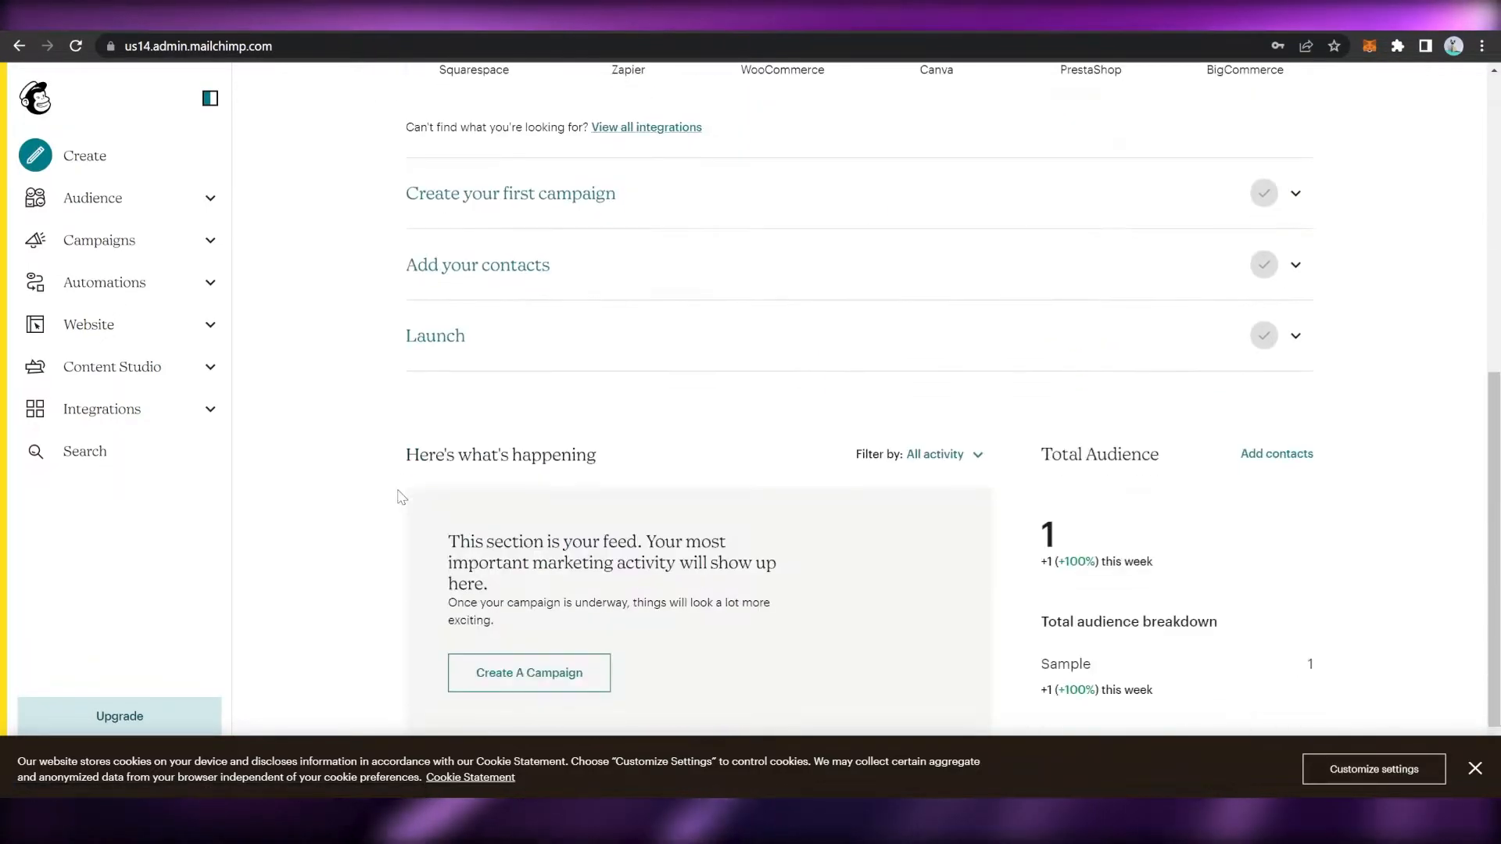
scroll(406, 485, "up", 8)
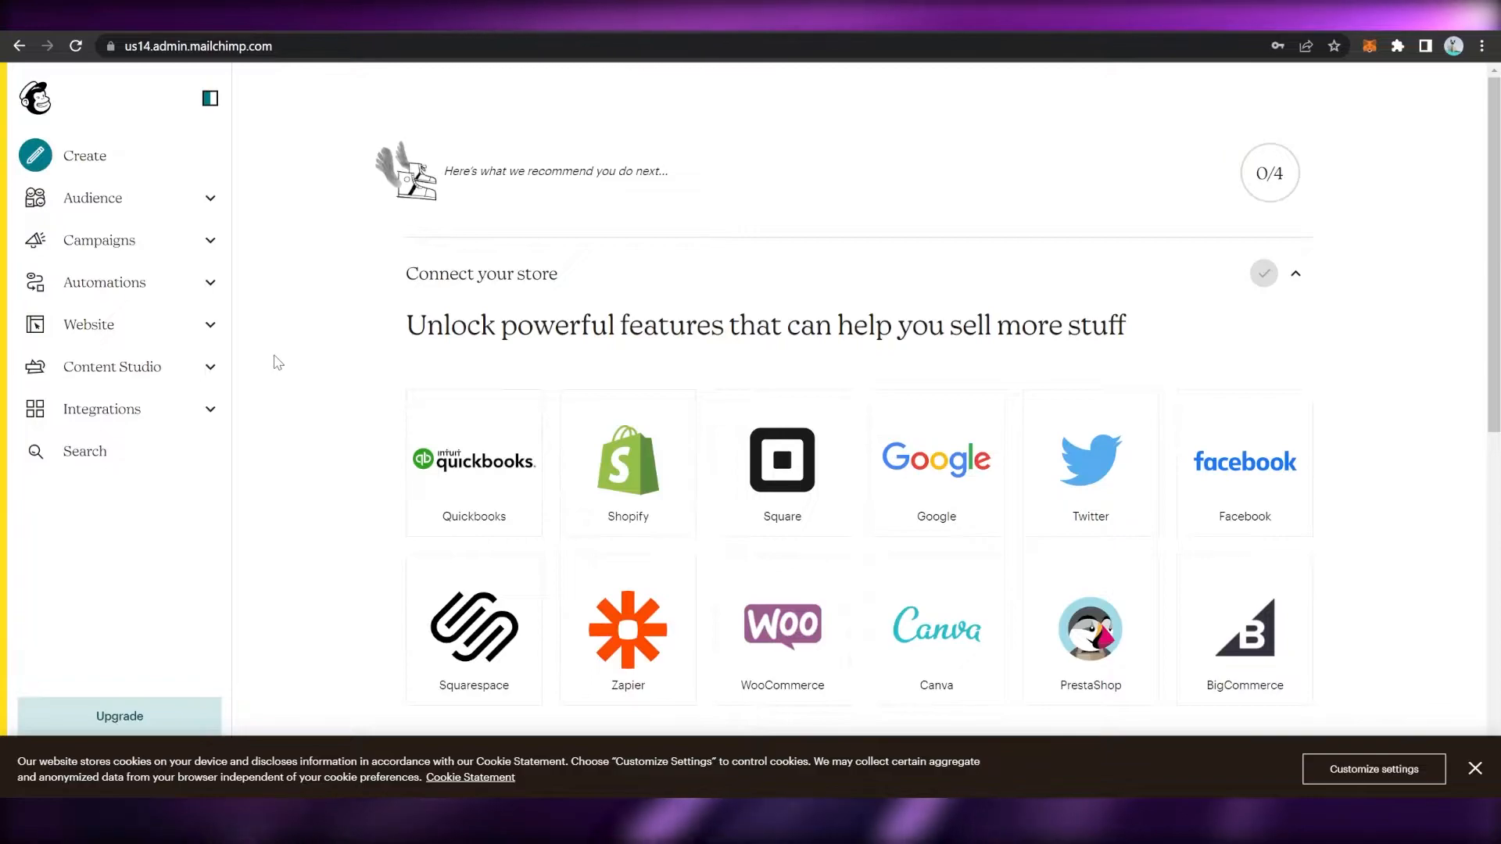
scroll(461, 400, "down", 8)
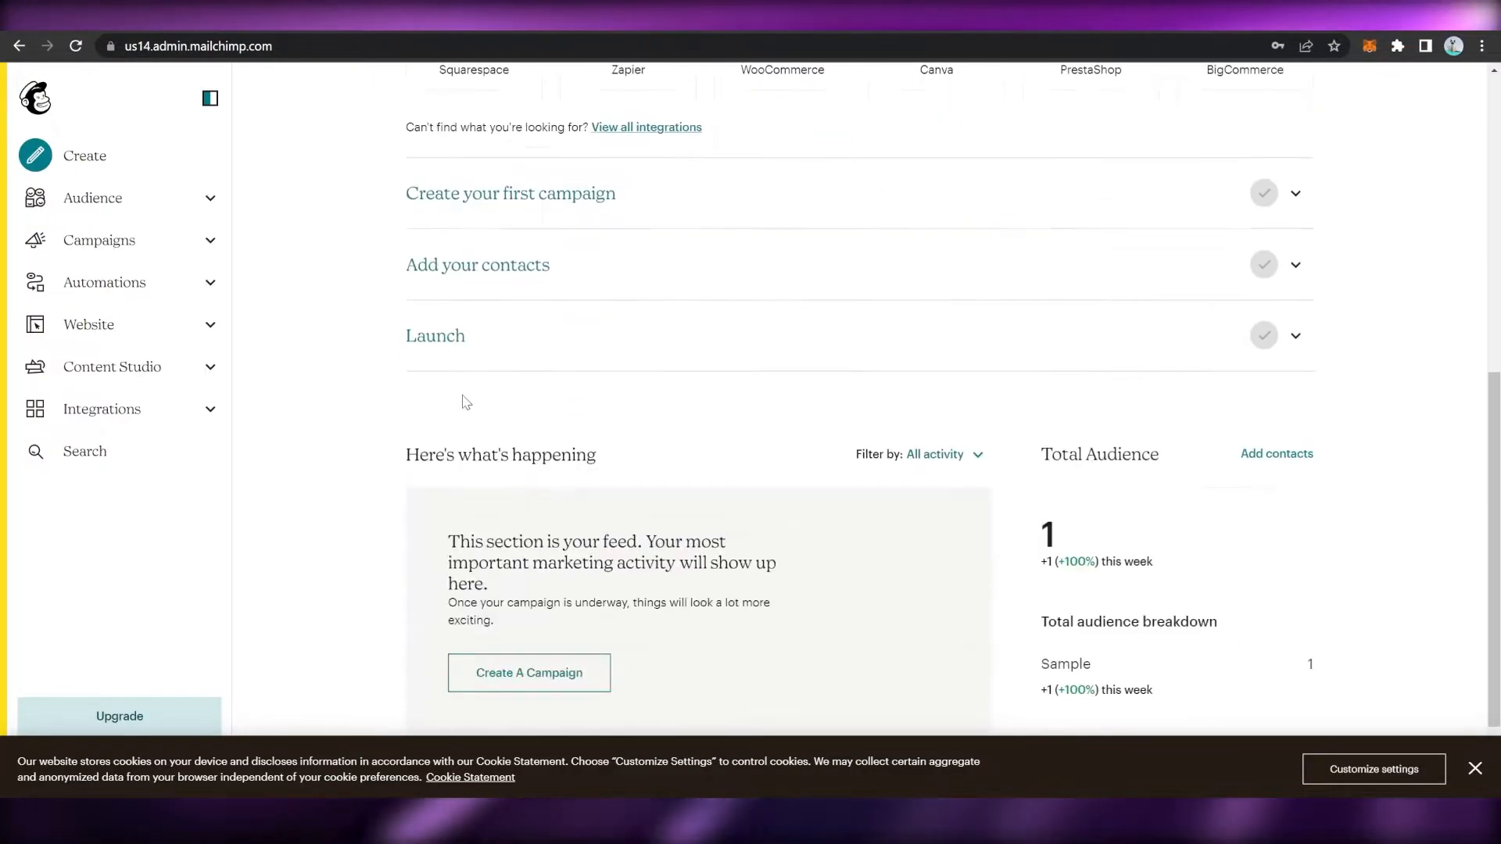
scroll(466, 404, "down", 2)
scroll(459, 397, "up", 10)
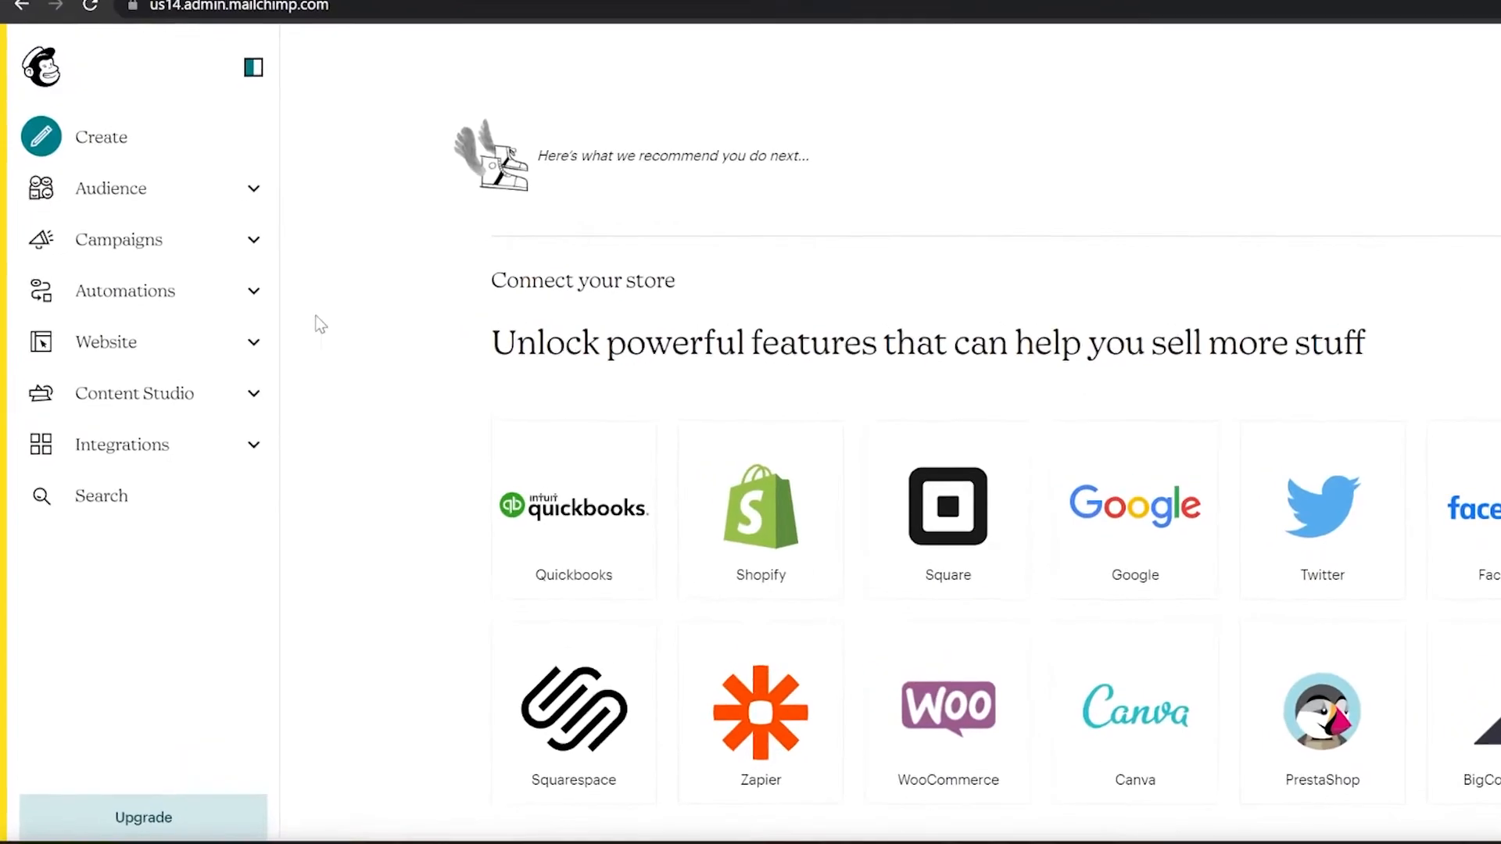
Step: Create a customer journey from scratch under the name Sample and start building it
left_click(97, 313)
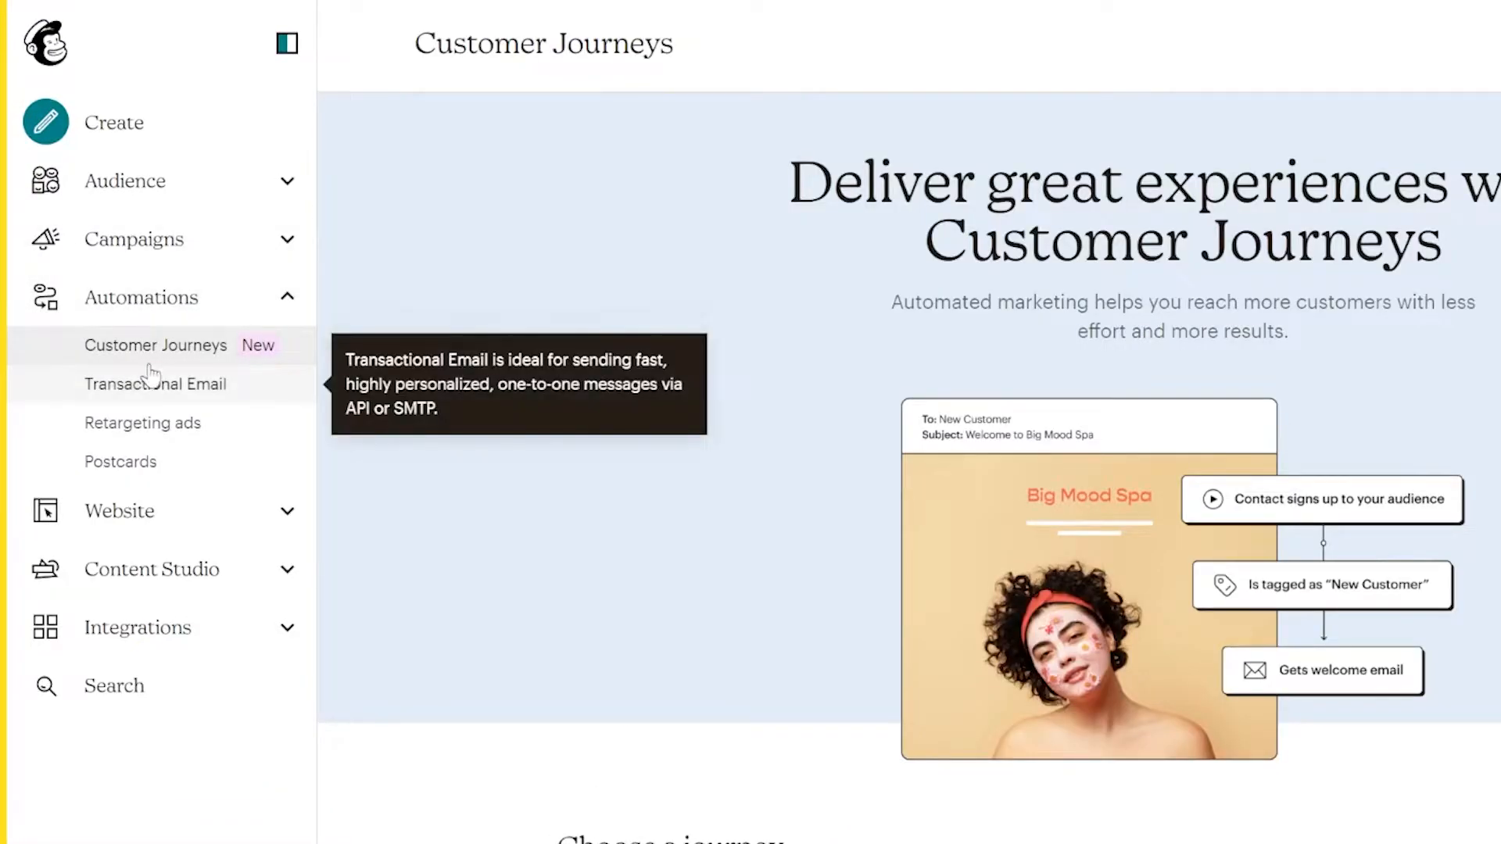
scroll(782, 399, "down", 10)
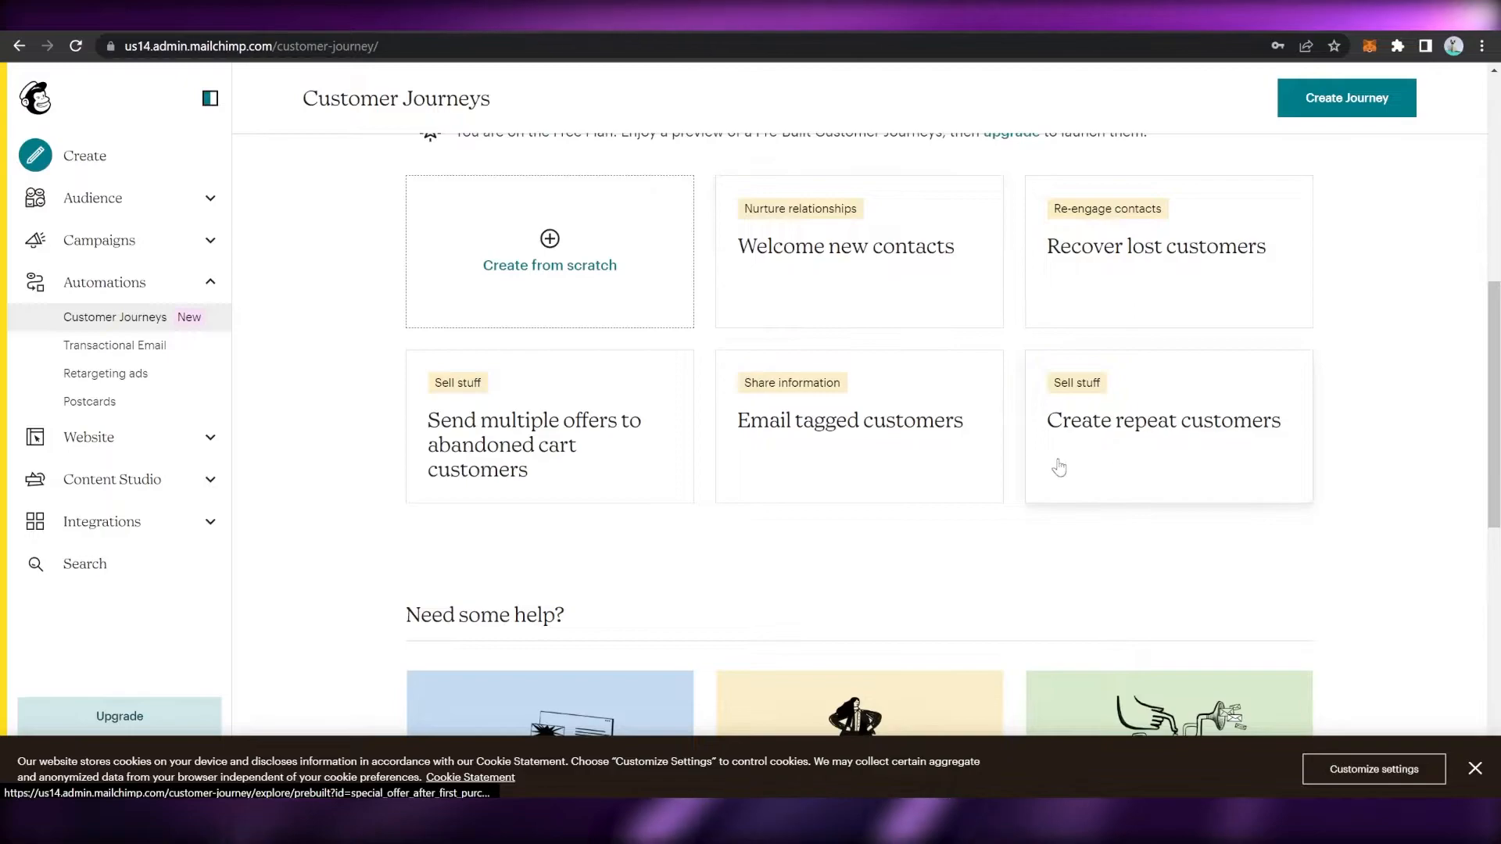
scroll(1079, 470, "up", 3)
scroll(1196, 509, "down", 3)
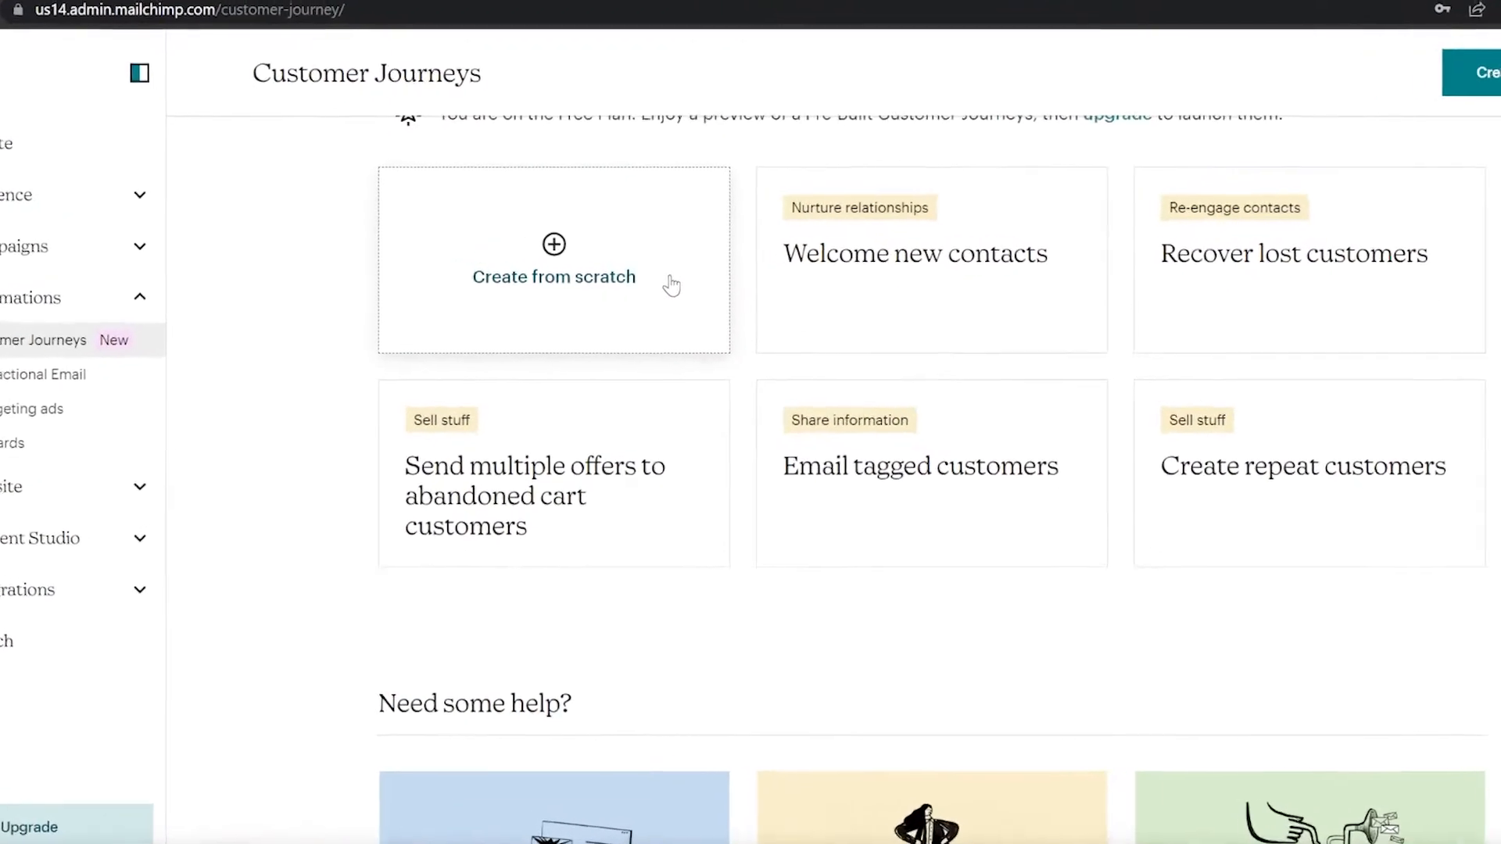
left_click(524, 307)
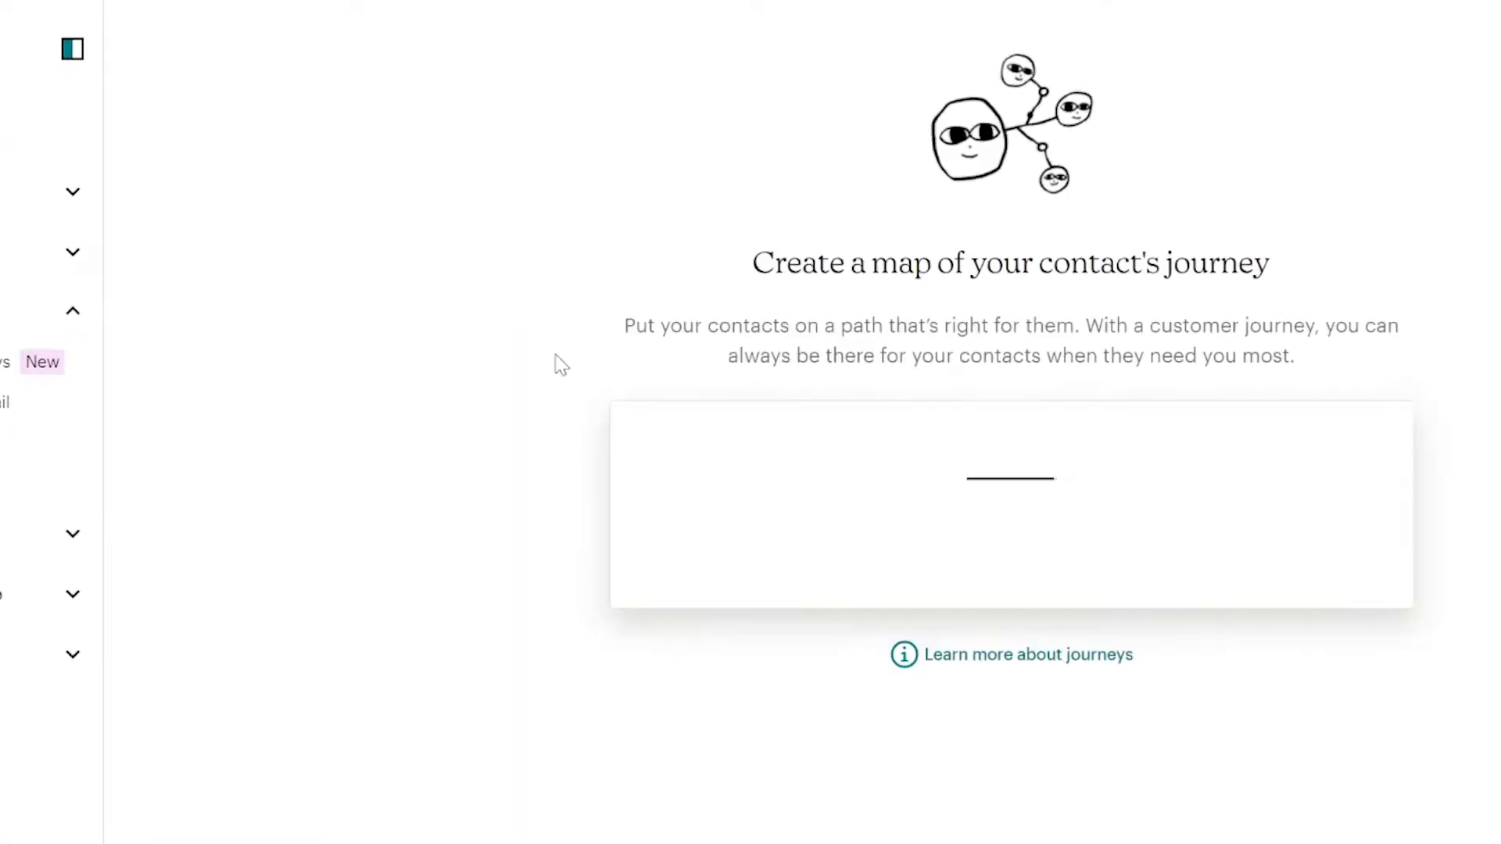
left_click(775, 536)
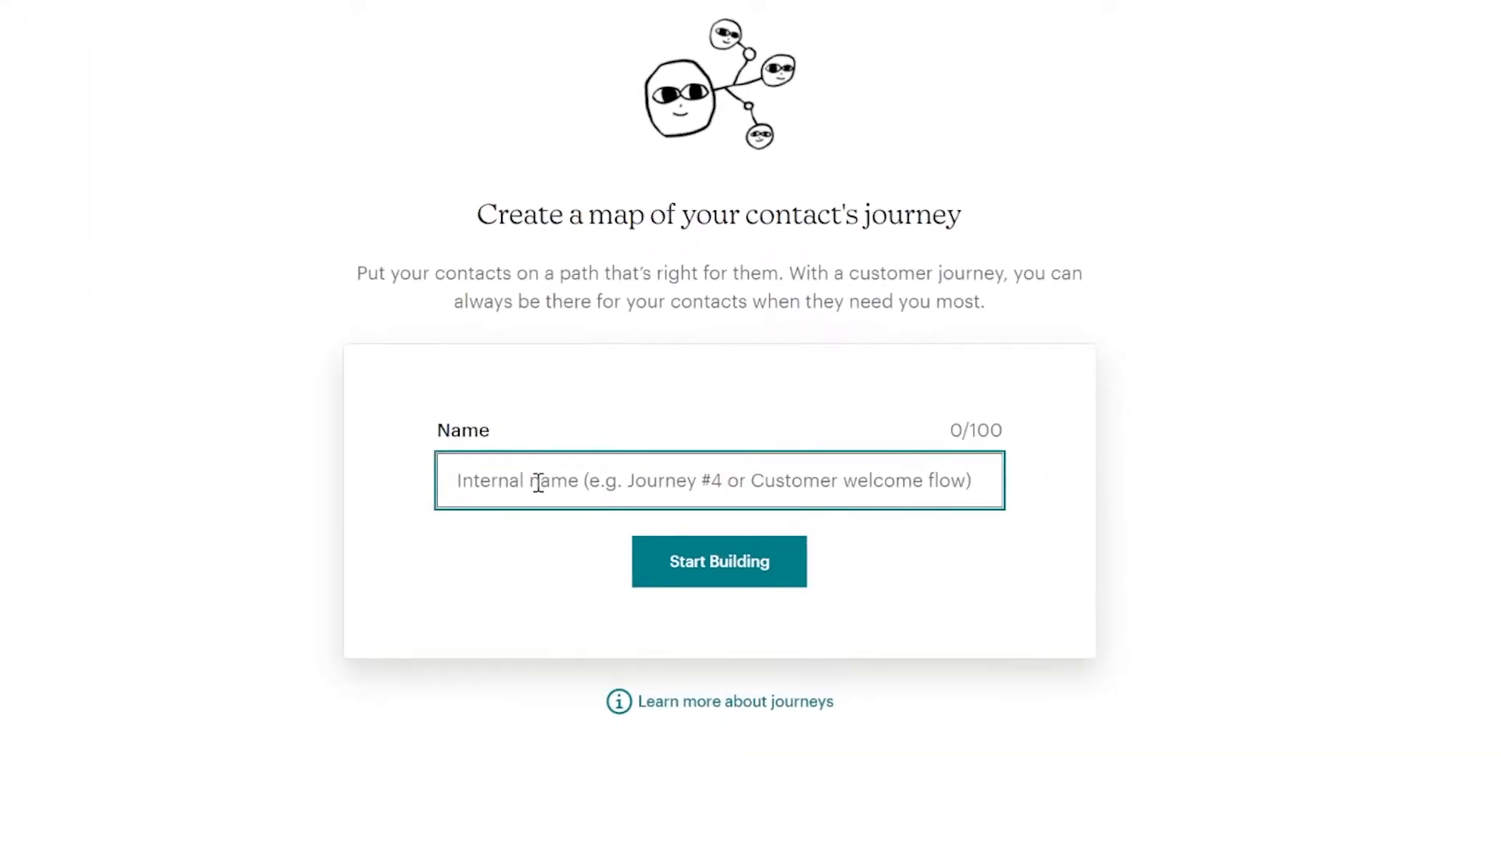
type("Sample")
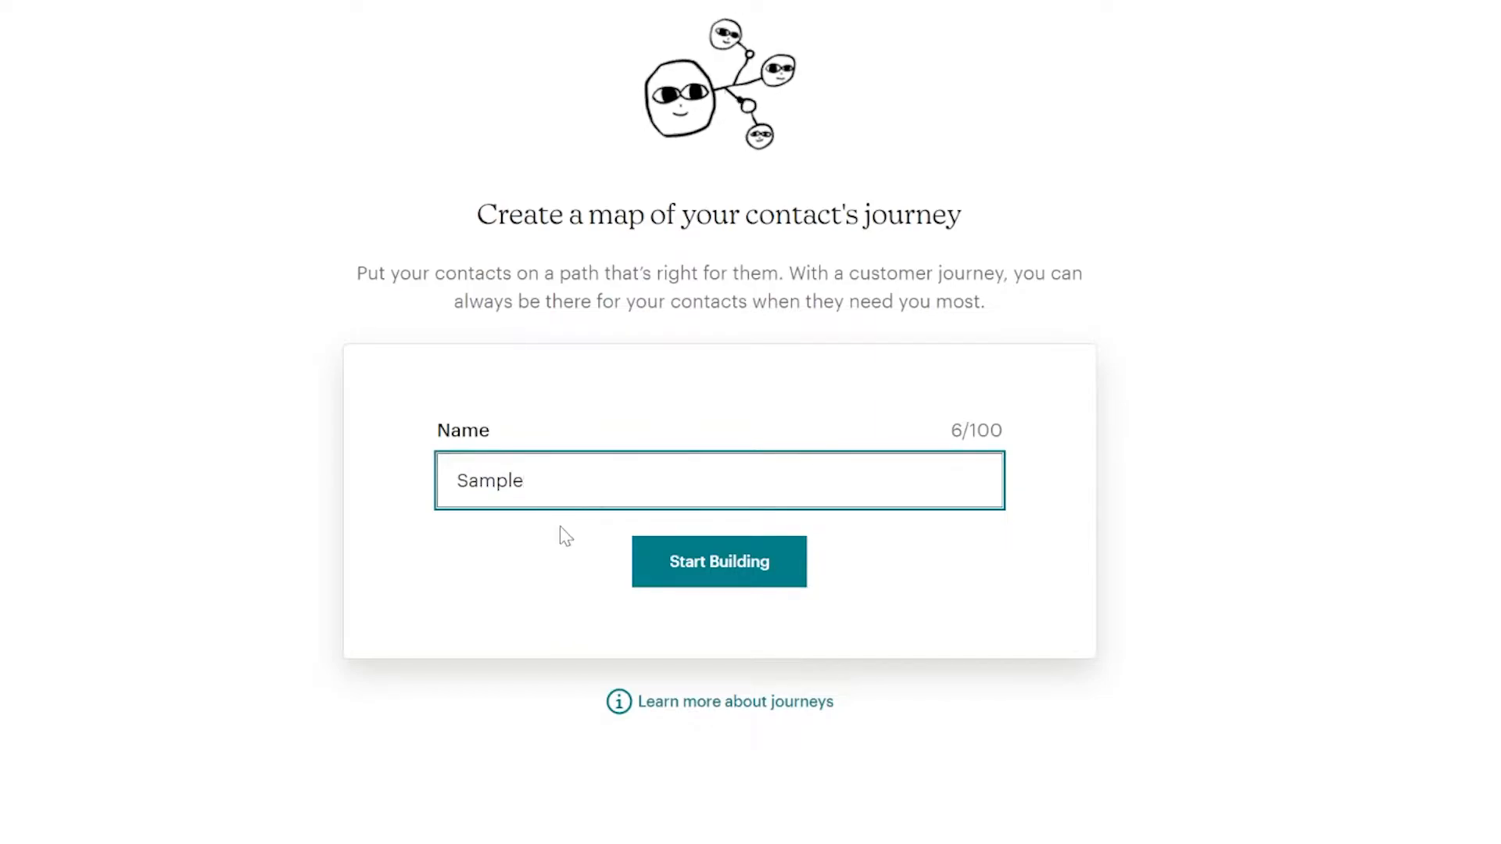
left_click(677, 565)
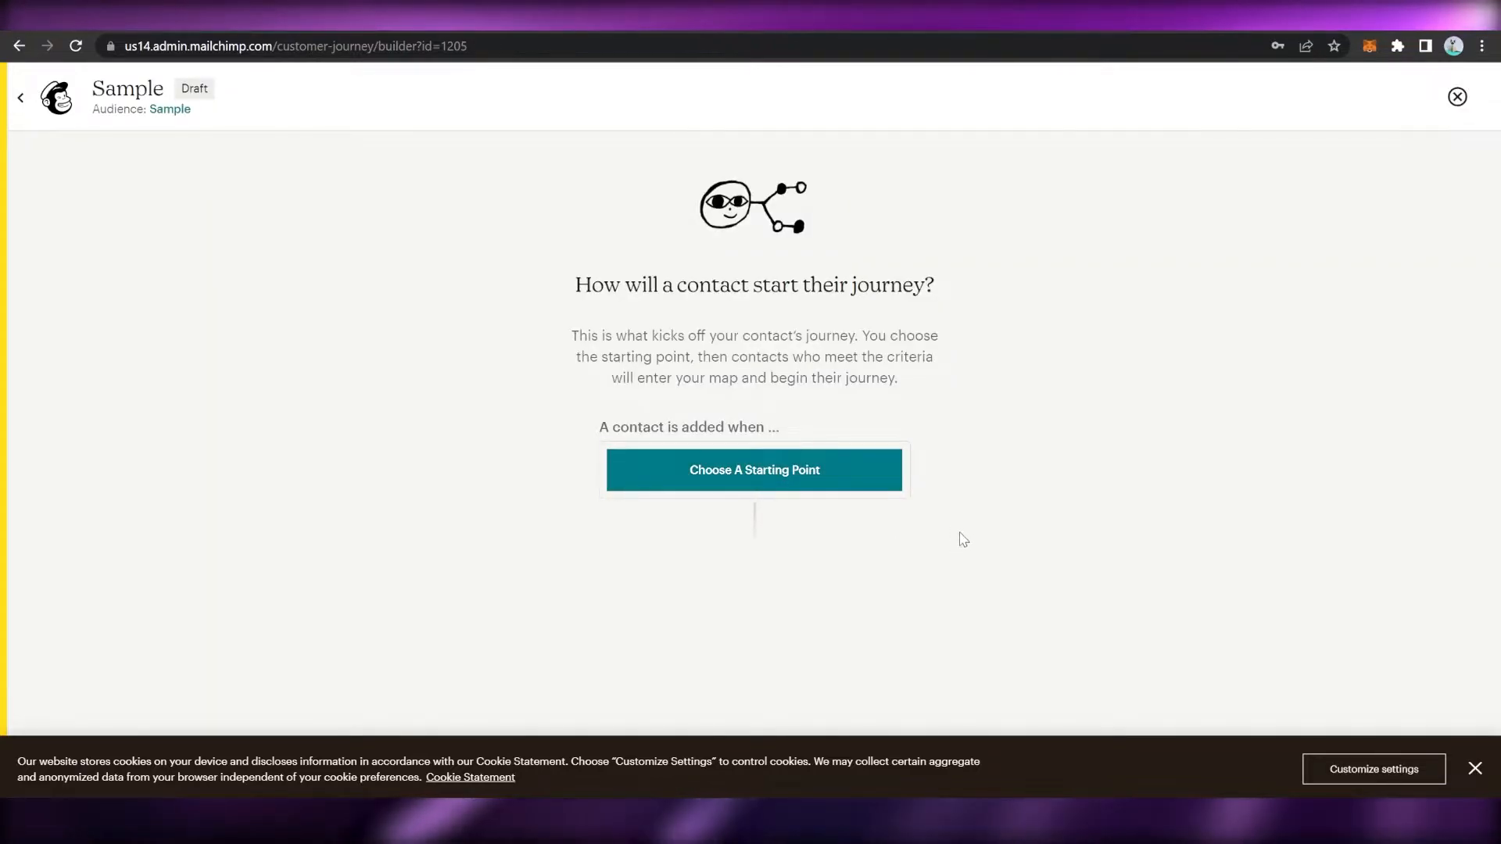
Step: Dismiss the cookie notice and review the journey's starting point categories, from Popular through API & Integrations
left_click(1475, 768)
left_click(747, 474)
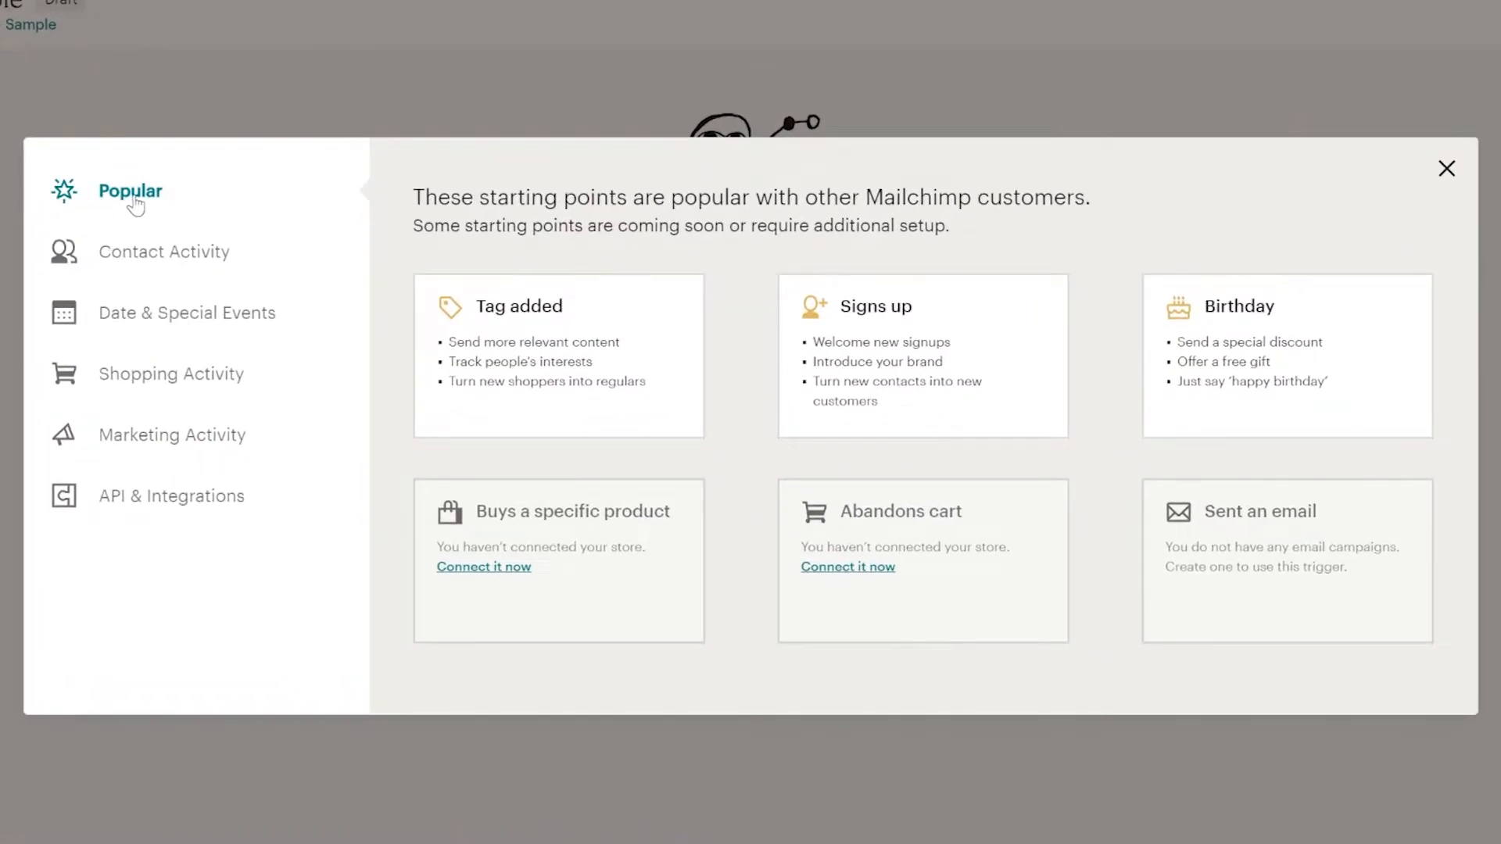
left_click(125, 254)
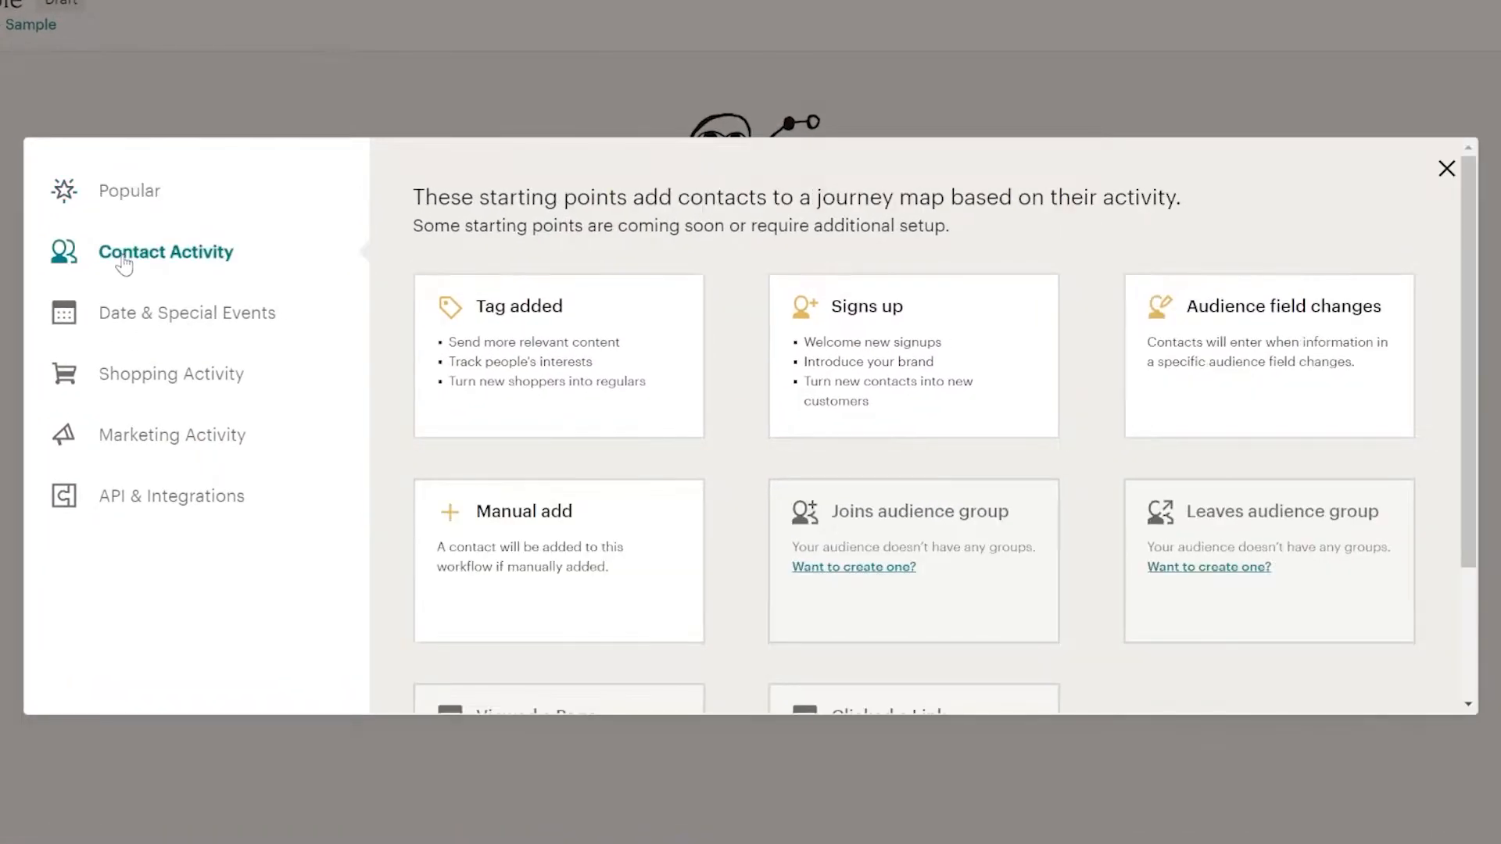
left_click(166, 317)
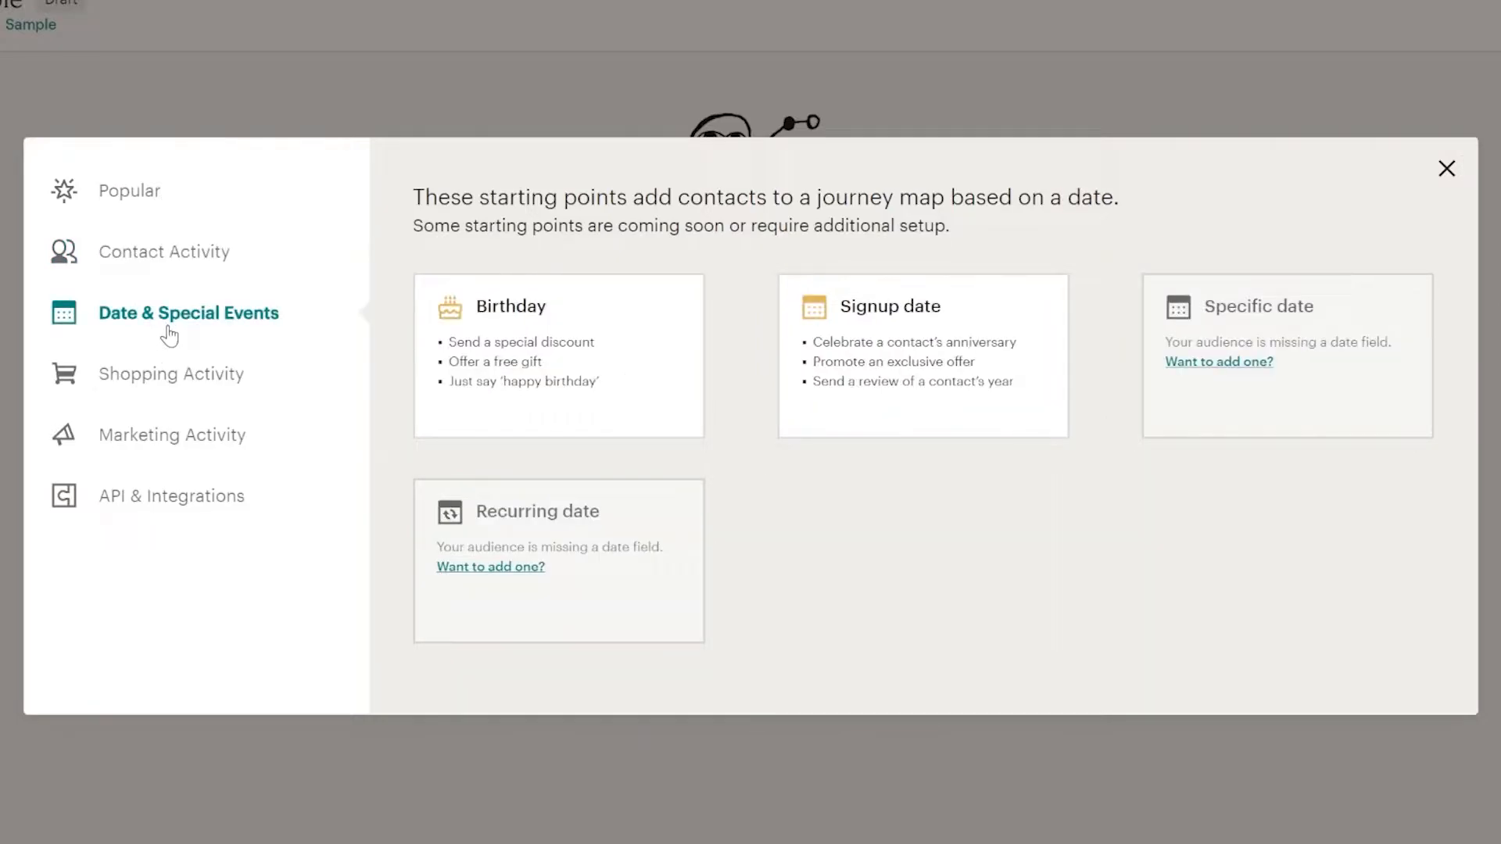
left_click(169, 381)
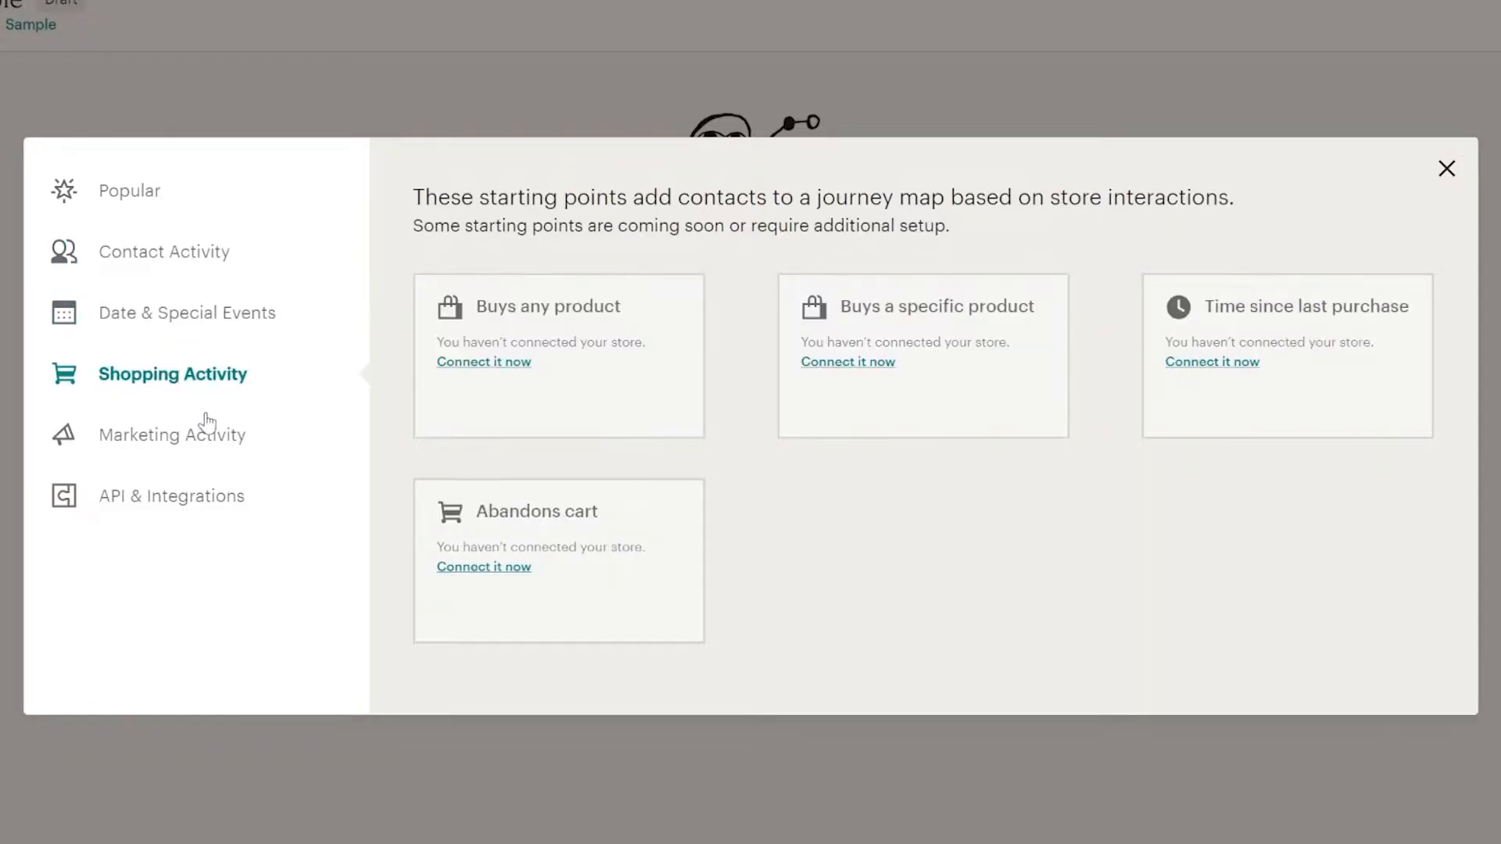
left_click(207, 442)
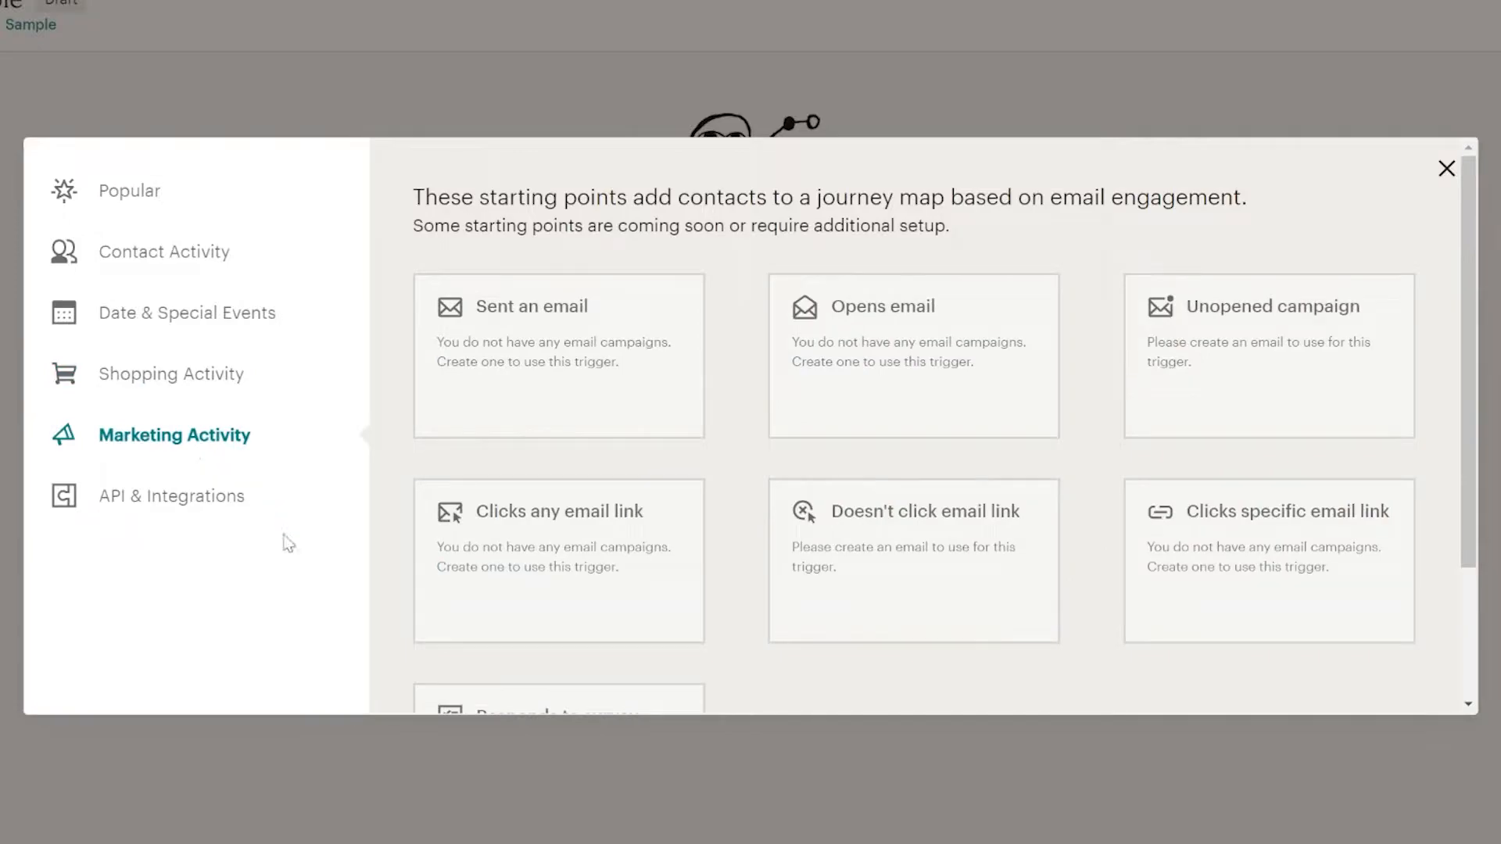
left_click(205, 500)
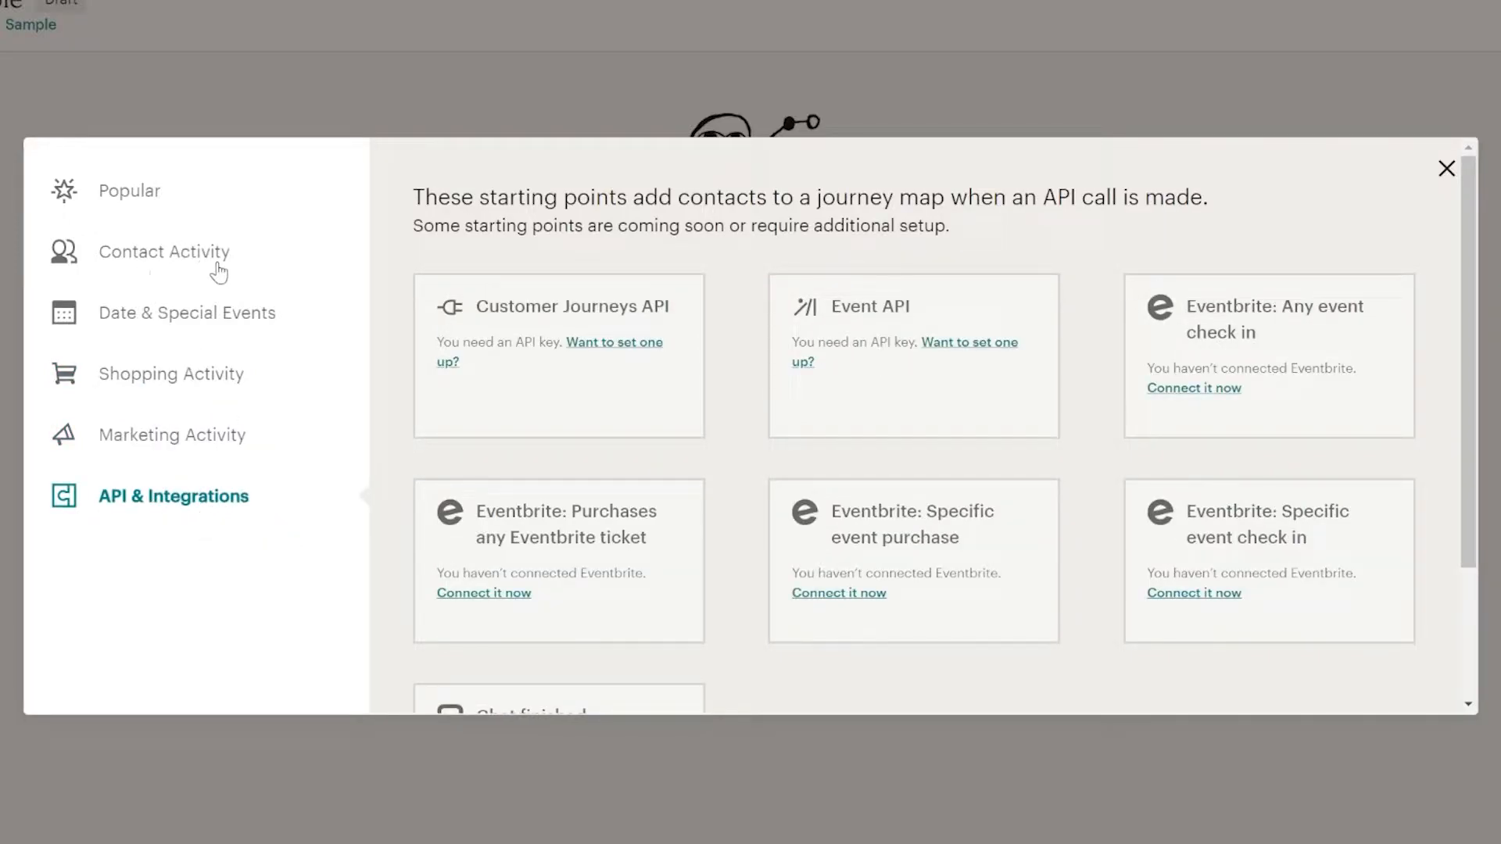
Step: Choose Signs up from the popular starting points and save it as the journey's starting point
left_click(129, 205)
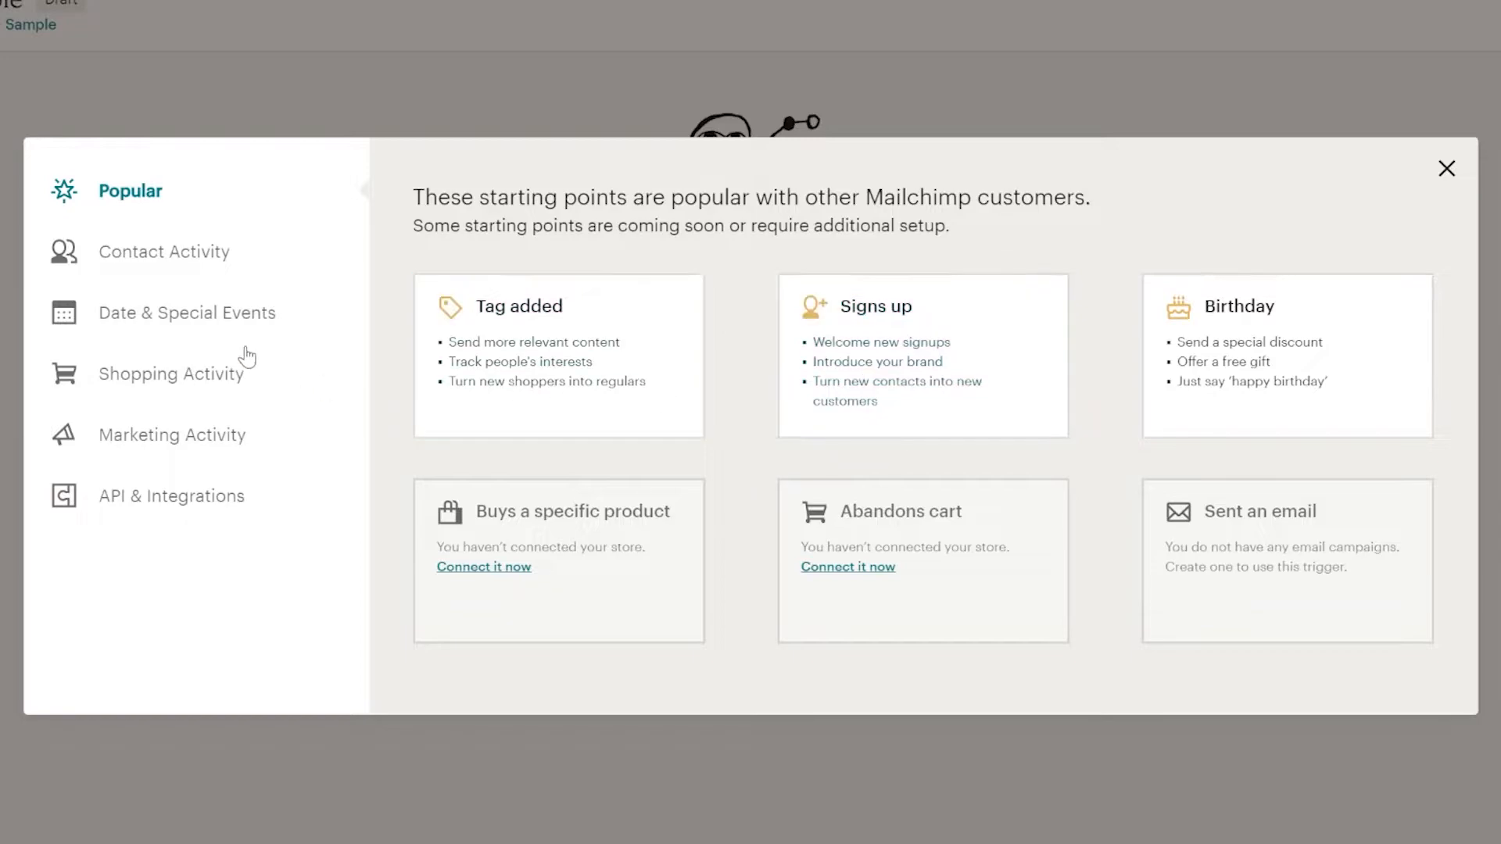
left_click(191, 256)
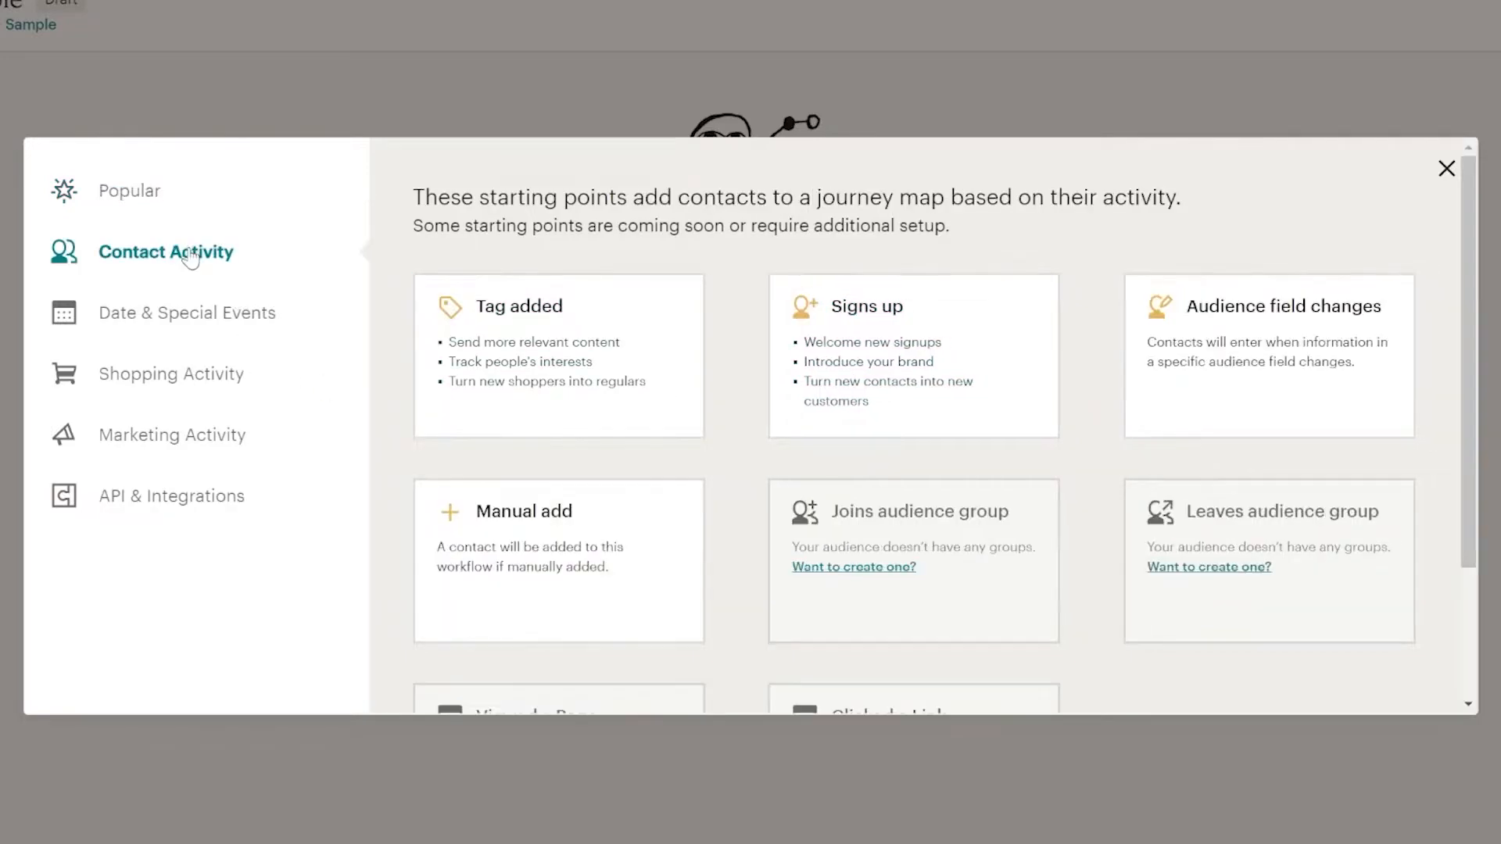
left_click(115, 206)
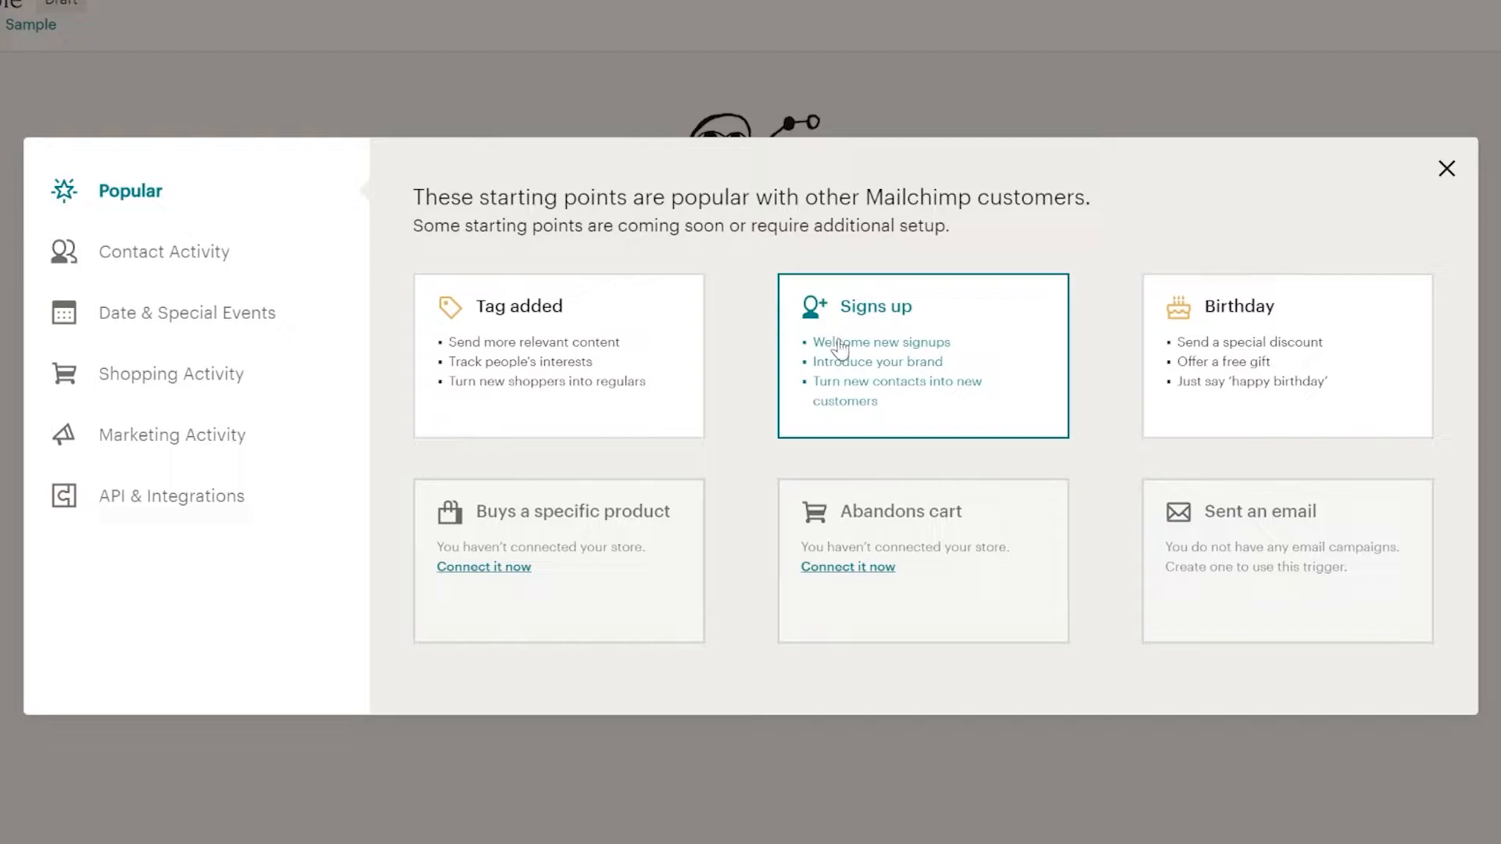
left_click(924, 363)
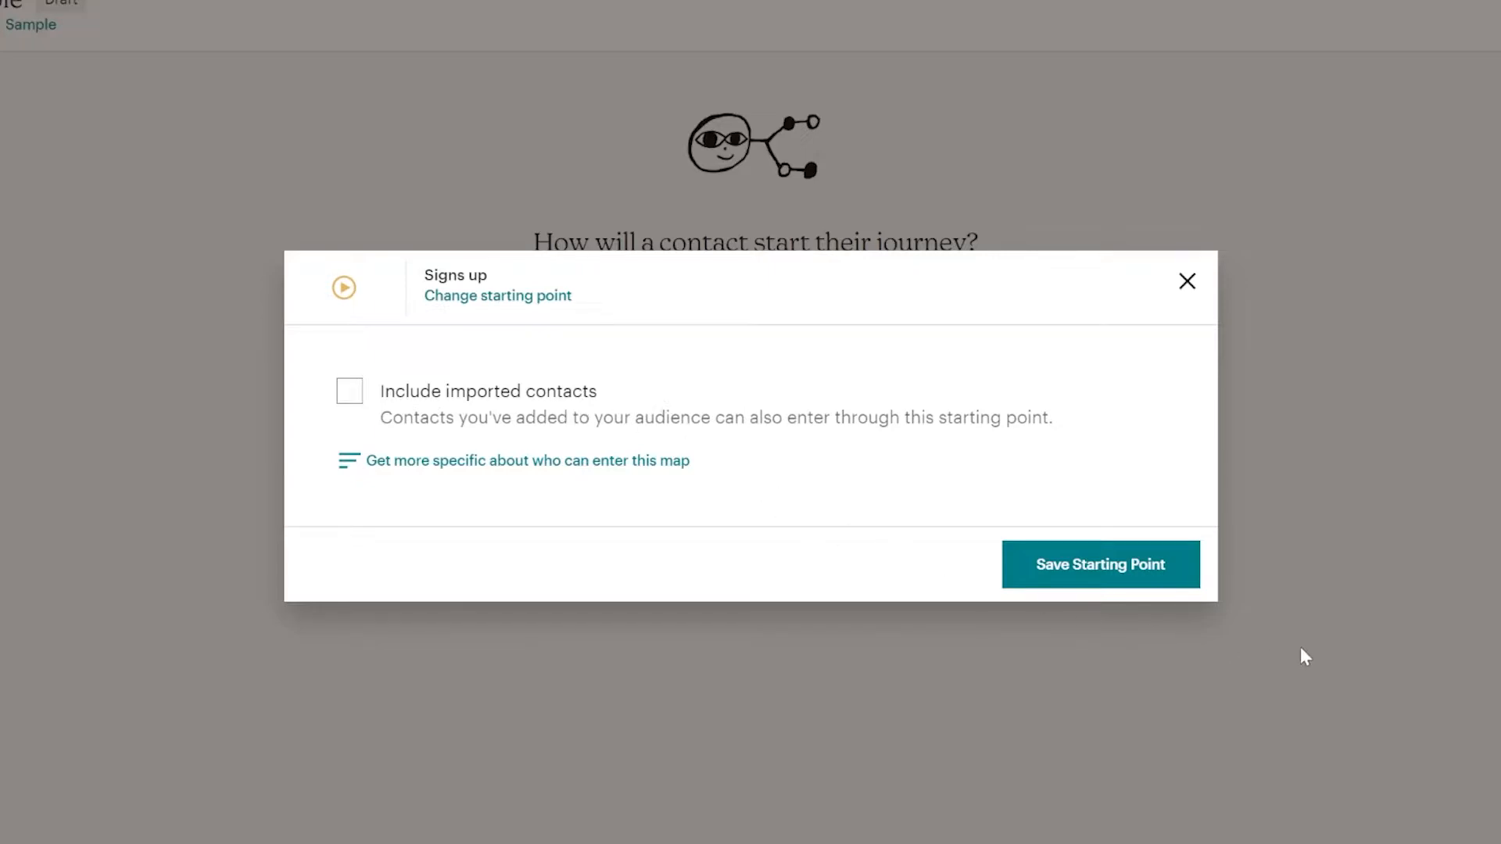
left_click(1165, 575)
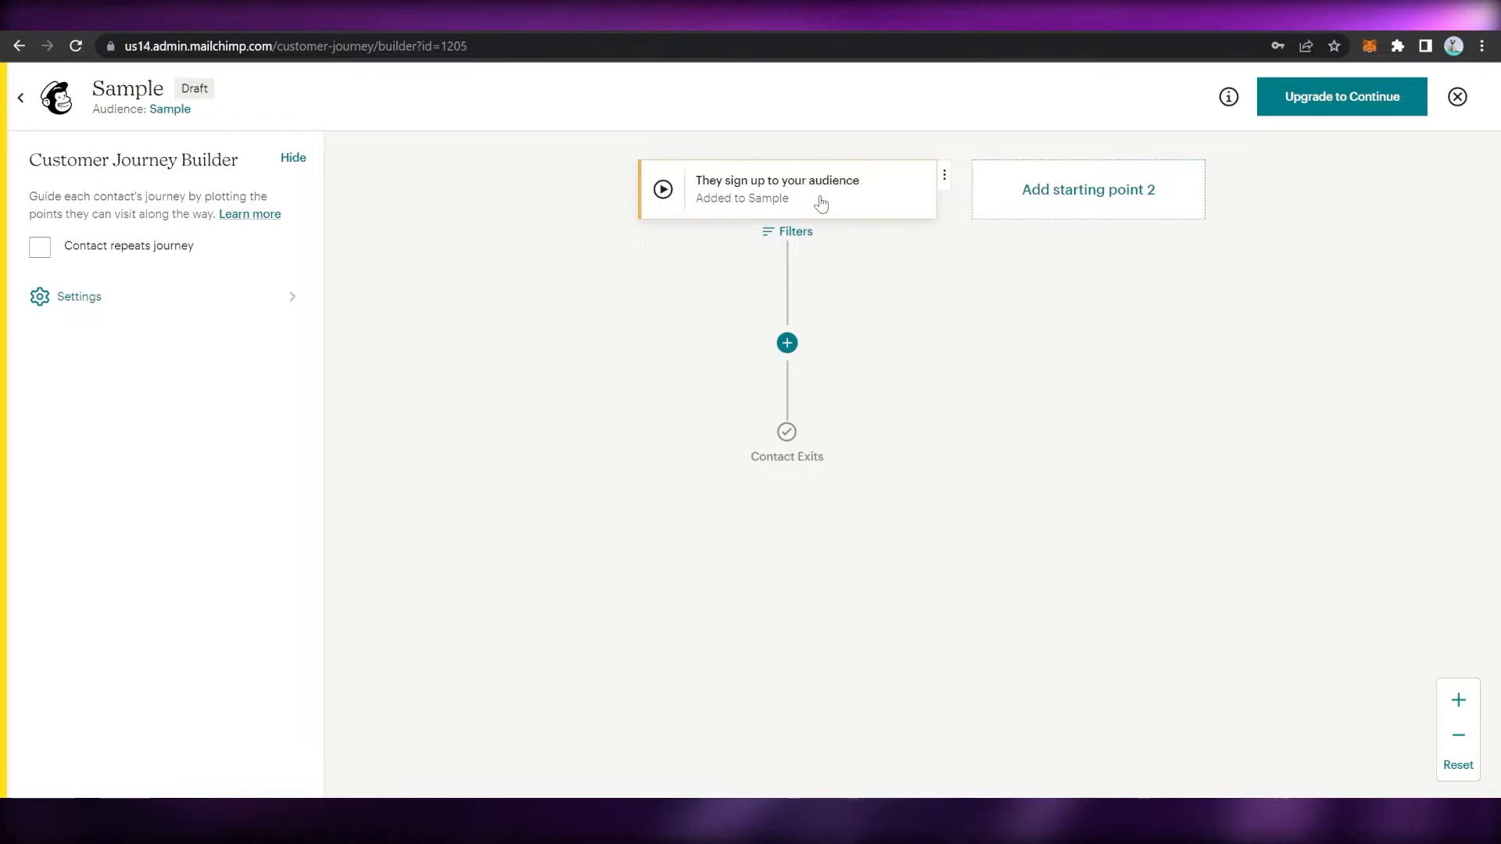
Step: Reopen the sign-up starting point's settings, inspect the Include imported contacts option, and close them without saving
left_click(821, 208)
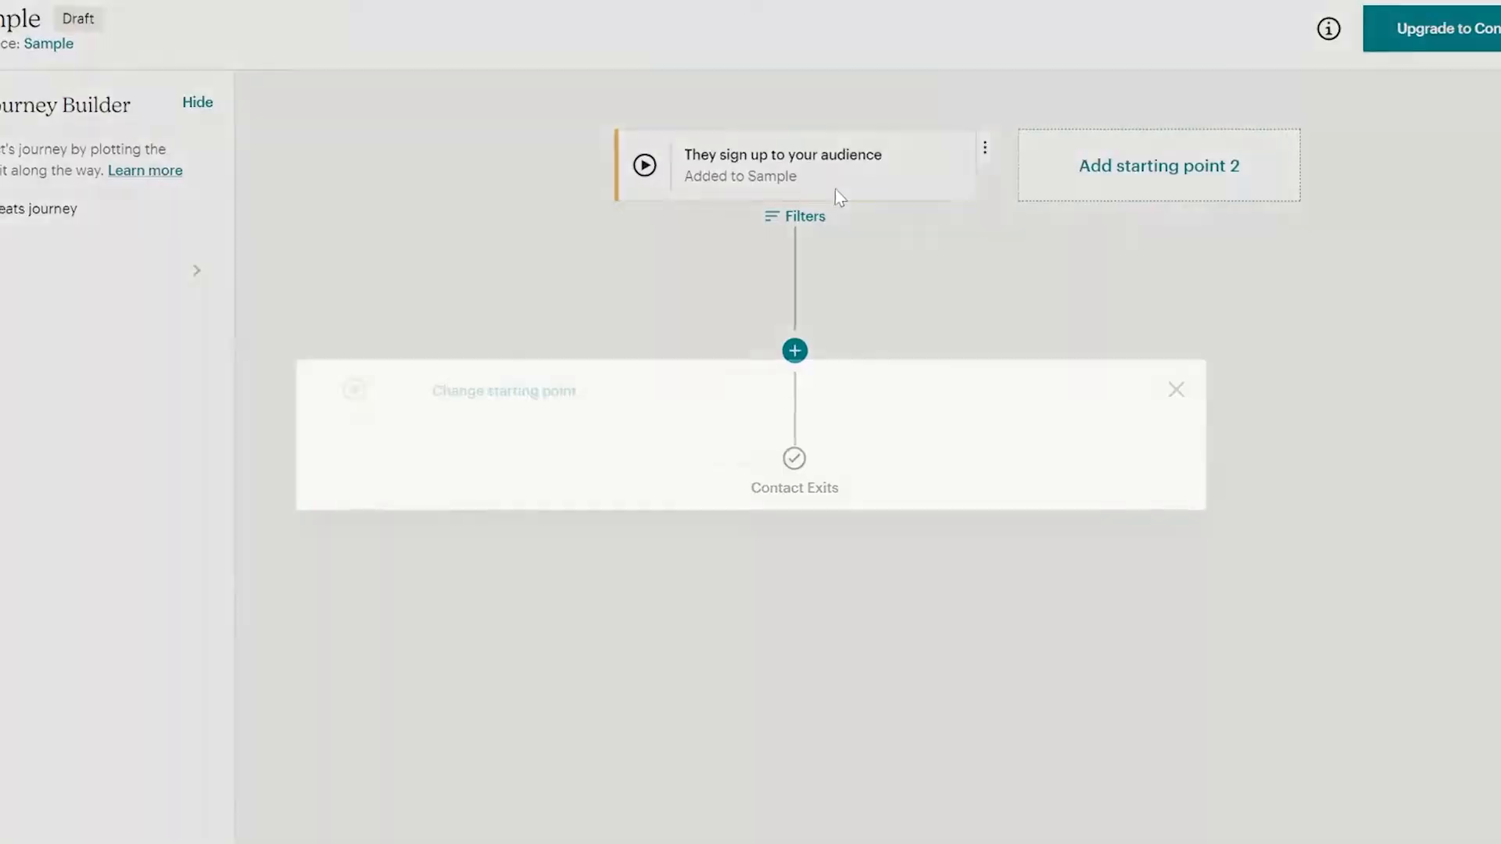
left_click(1161, 293)
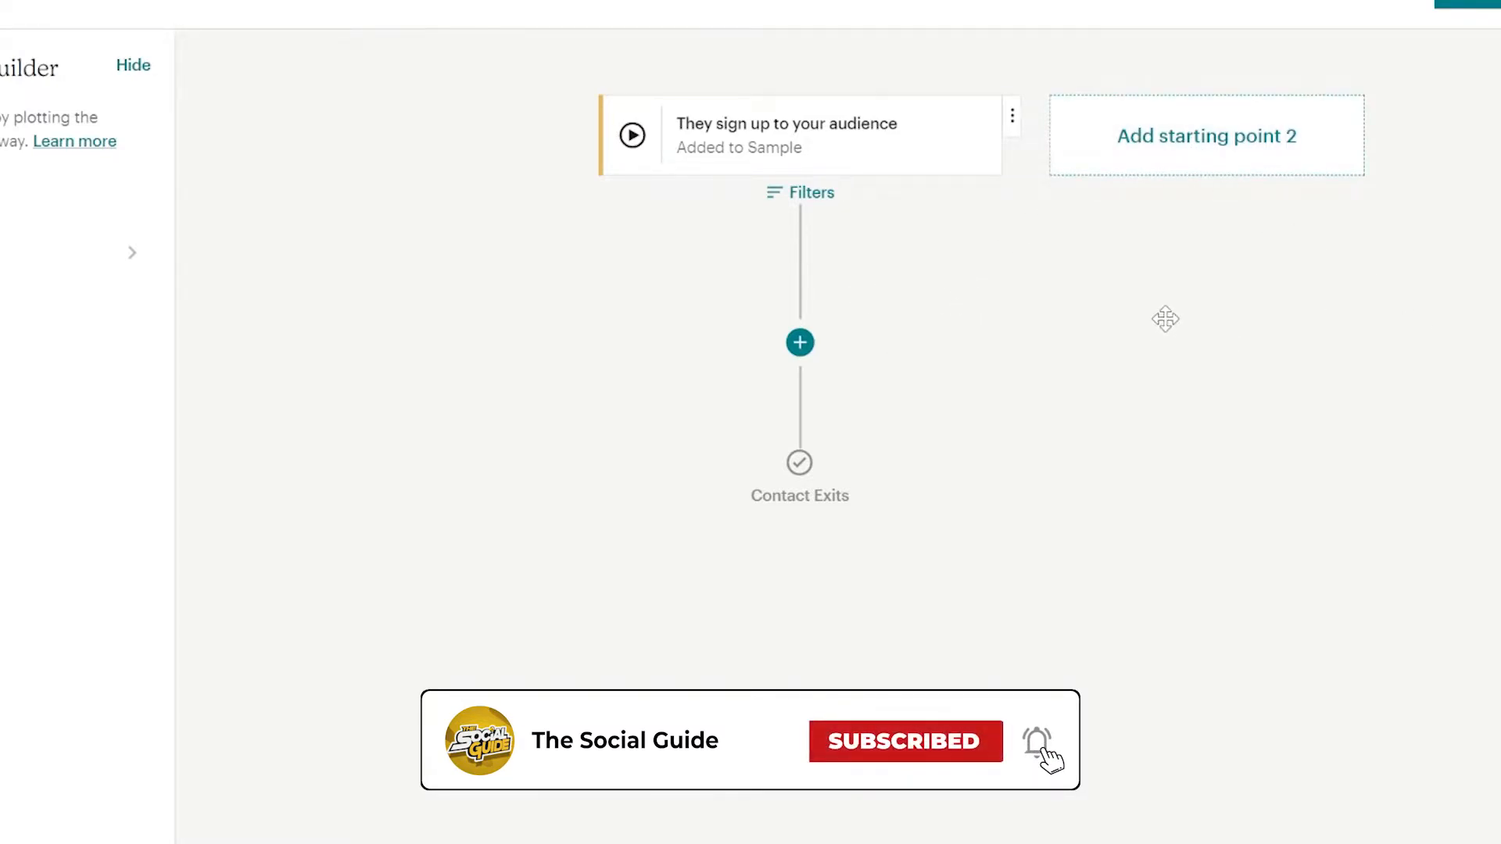
left_click(887, 146)
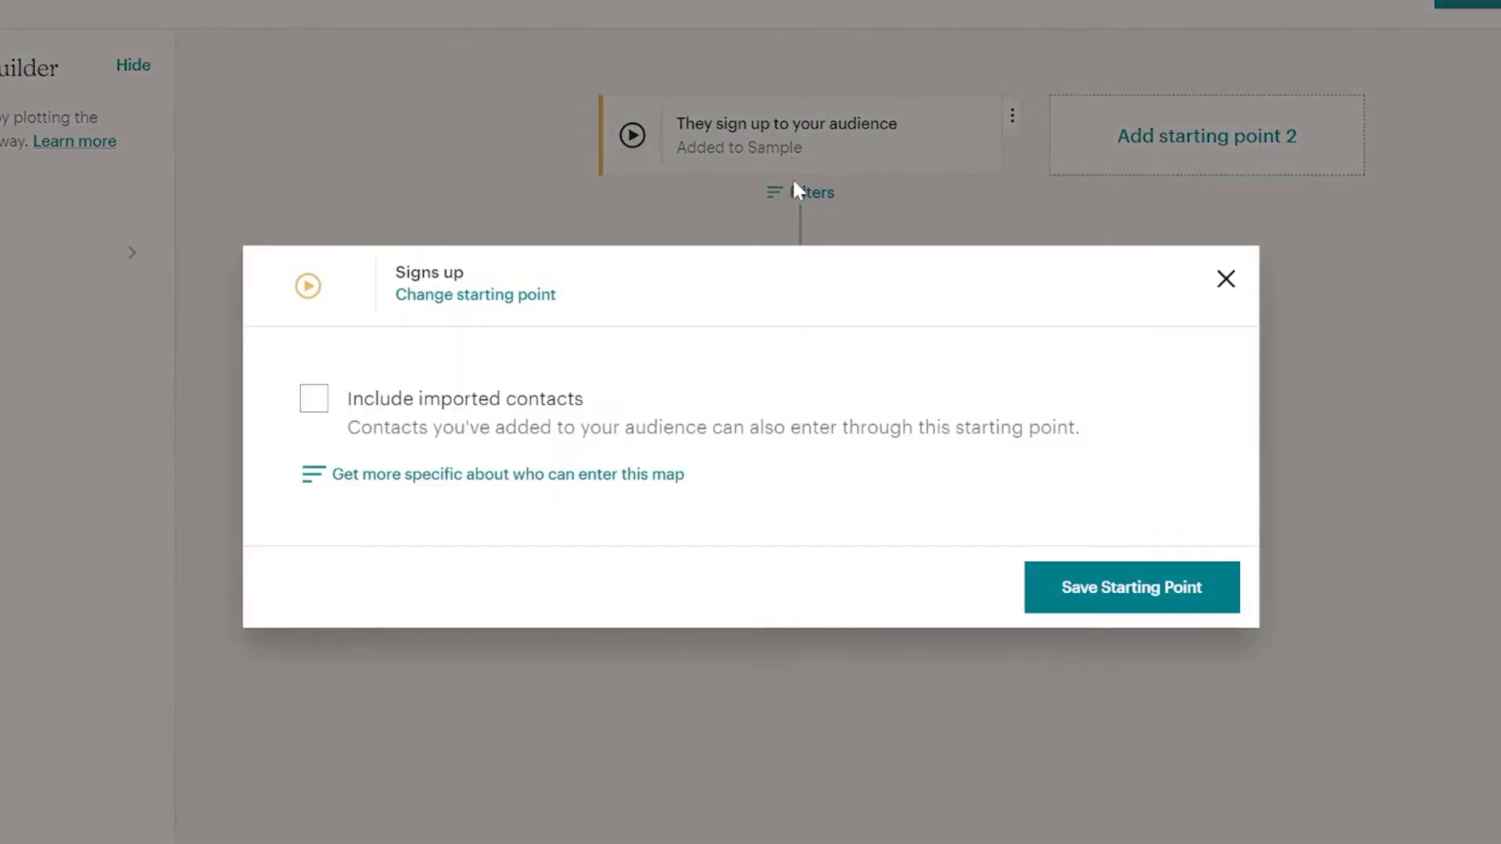
left_click(316, 401)
left_click(1235, 282)
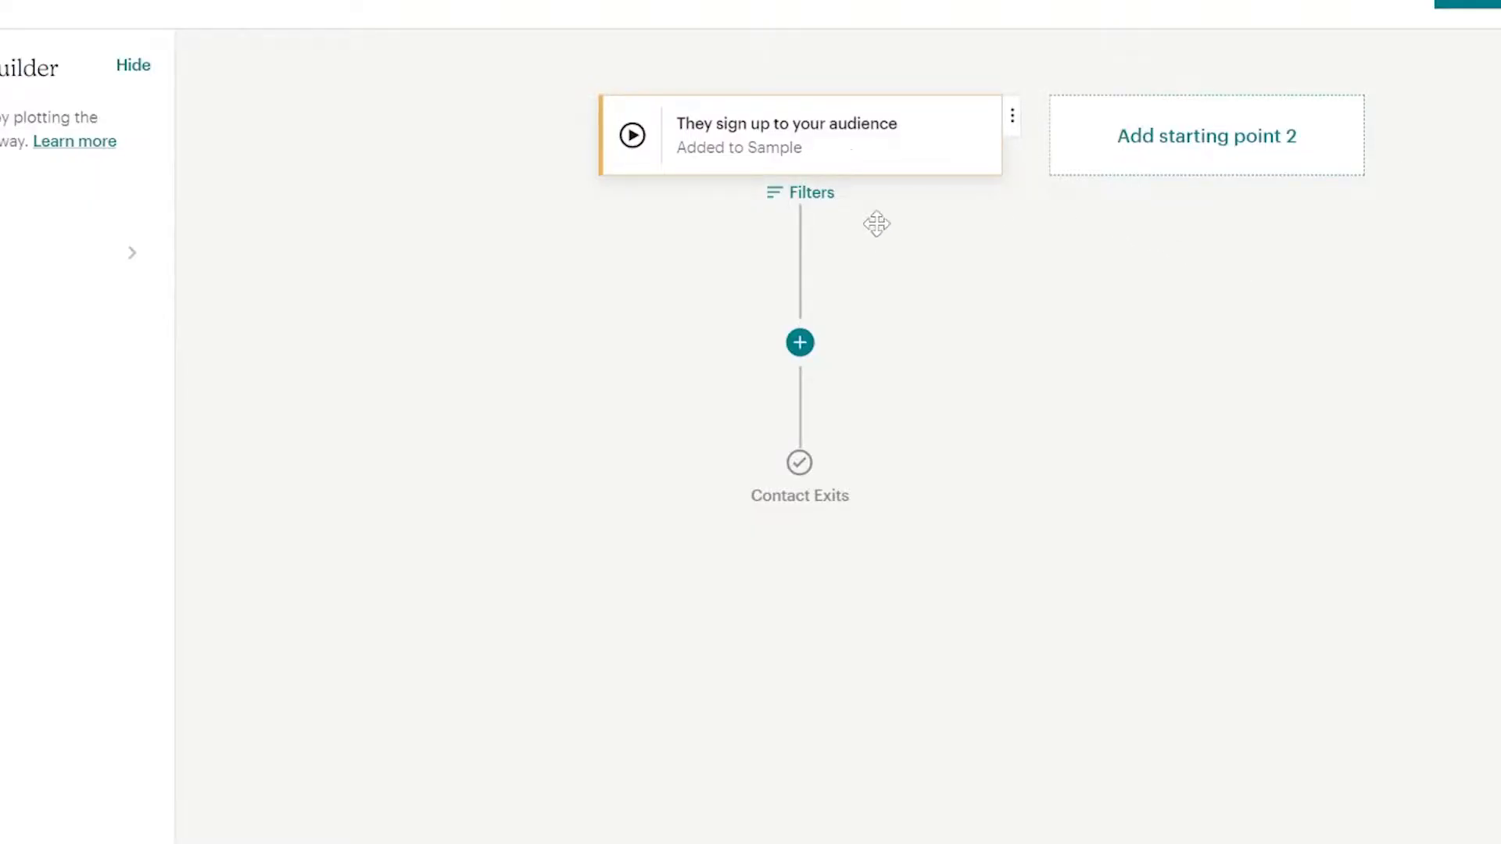
Step: Review the available rules and actions for a journey point after the sign-up, and add a Send email action
mouse_move(804, 362)
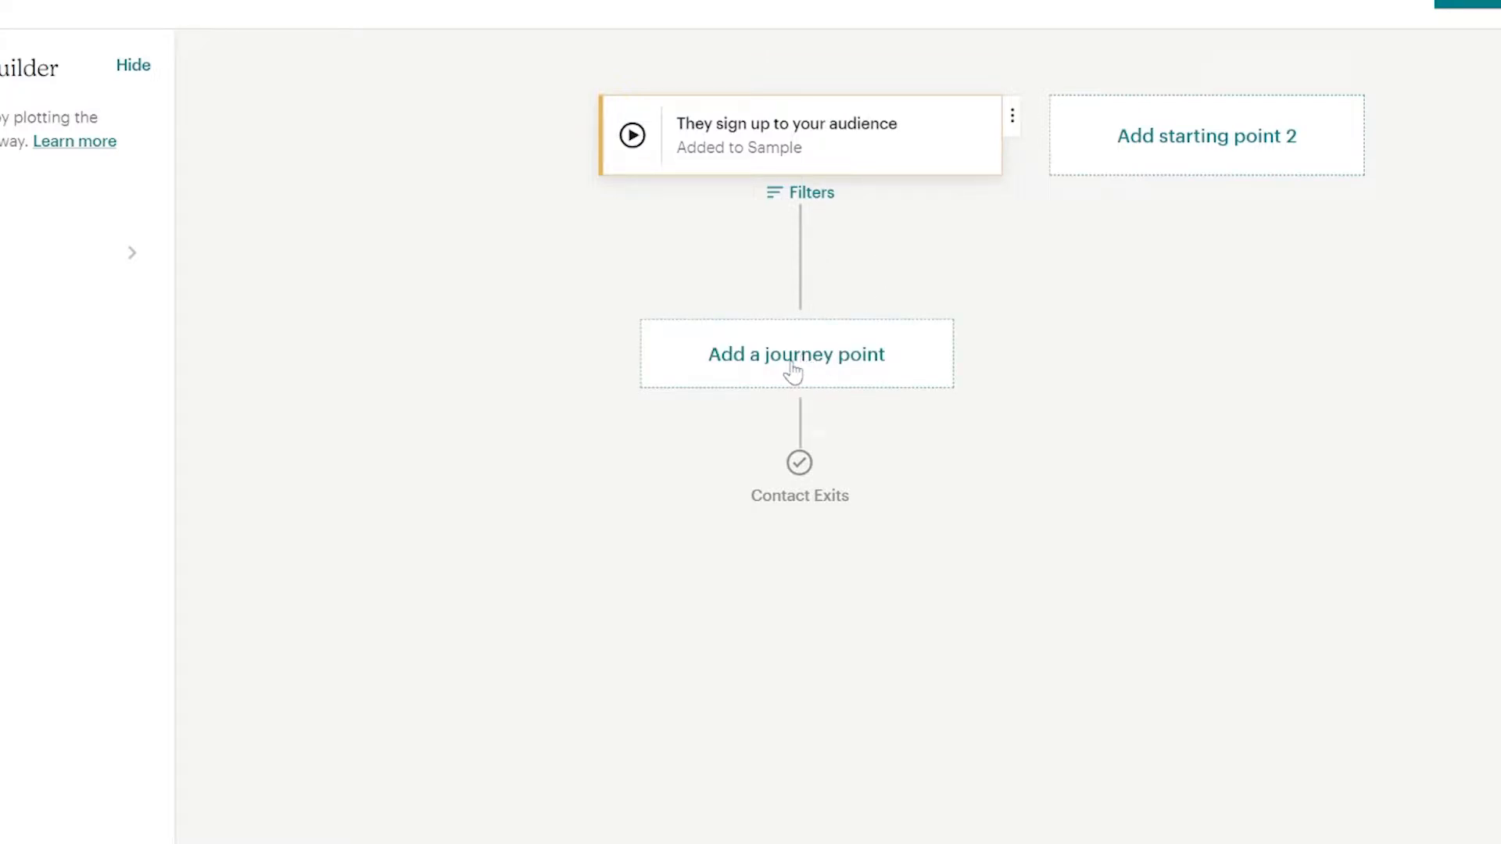
left_click(788, 376)
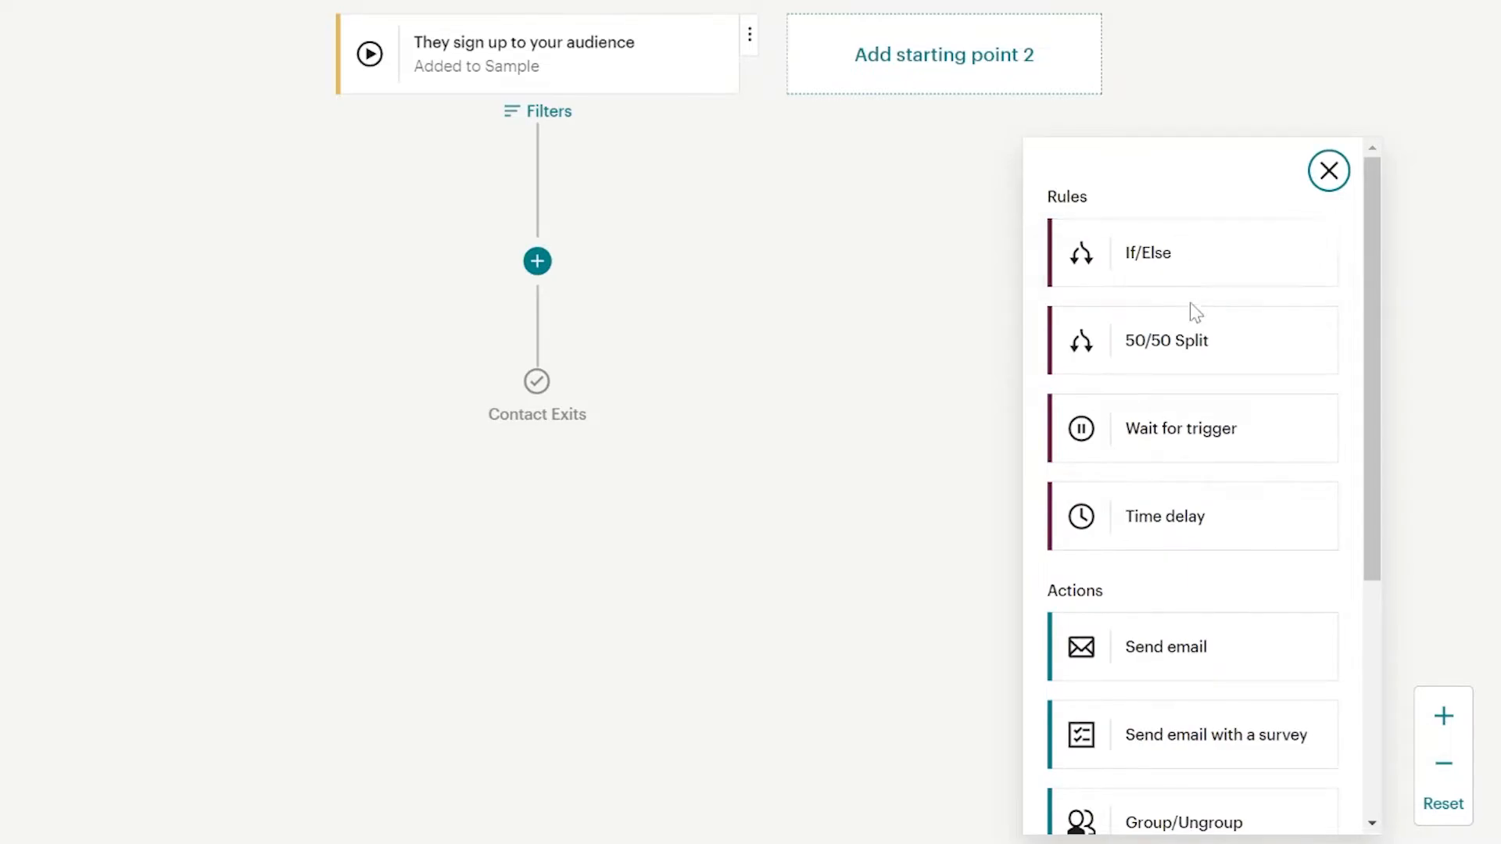
scroll(1142, 647, "down", 5)
scroll(1148, 640, "up", 3)
scroll(1154, 632, "down", 3)
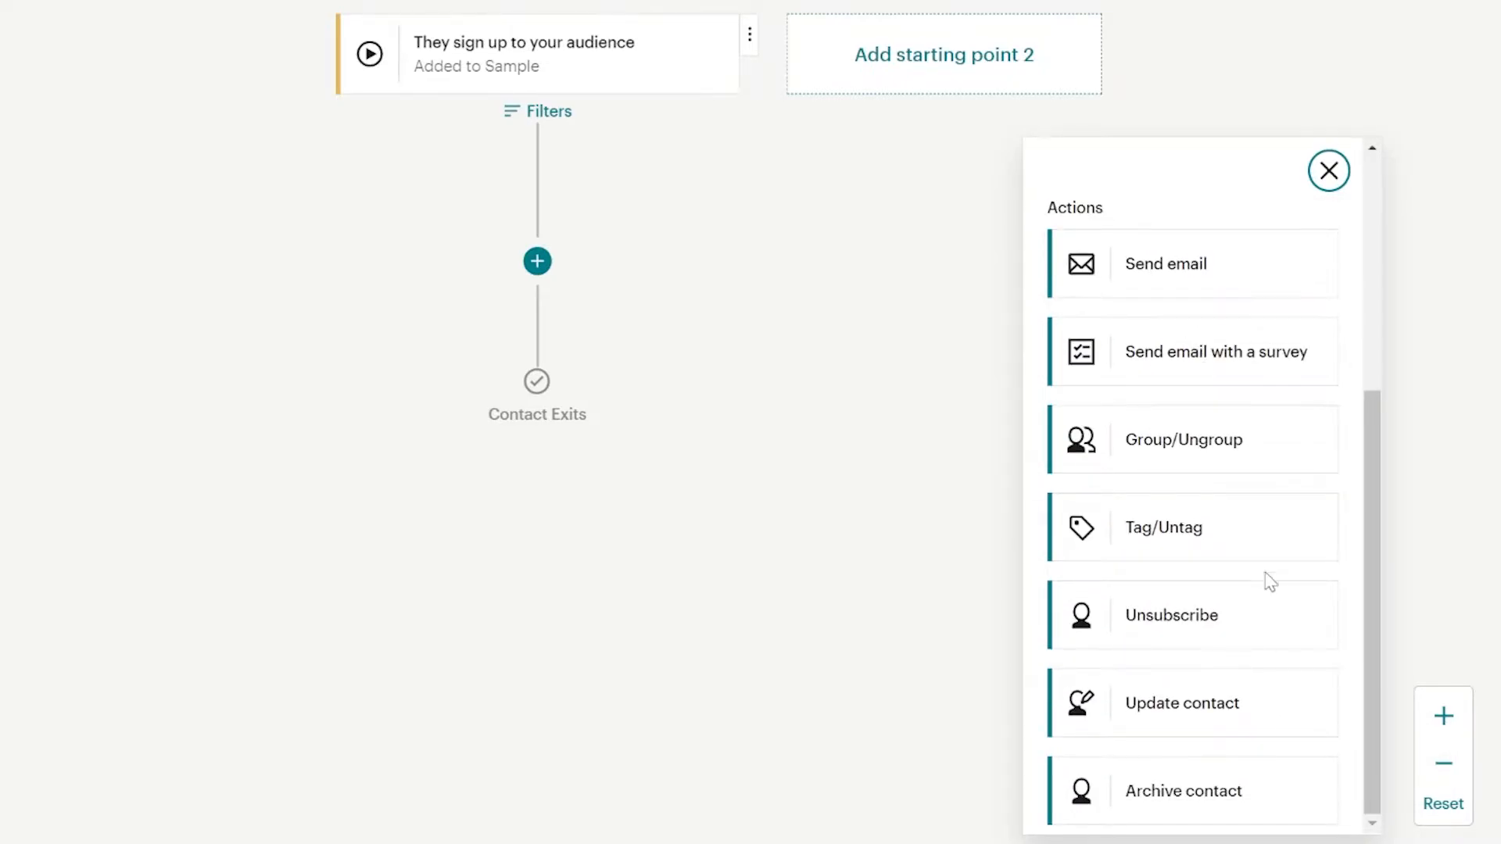
left_click(1196, 281)
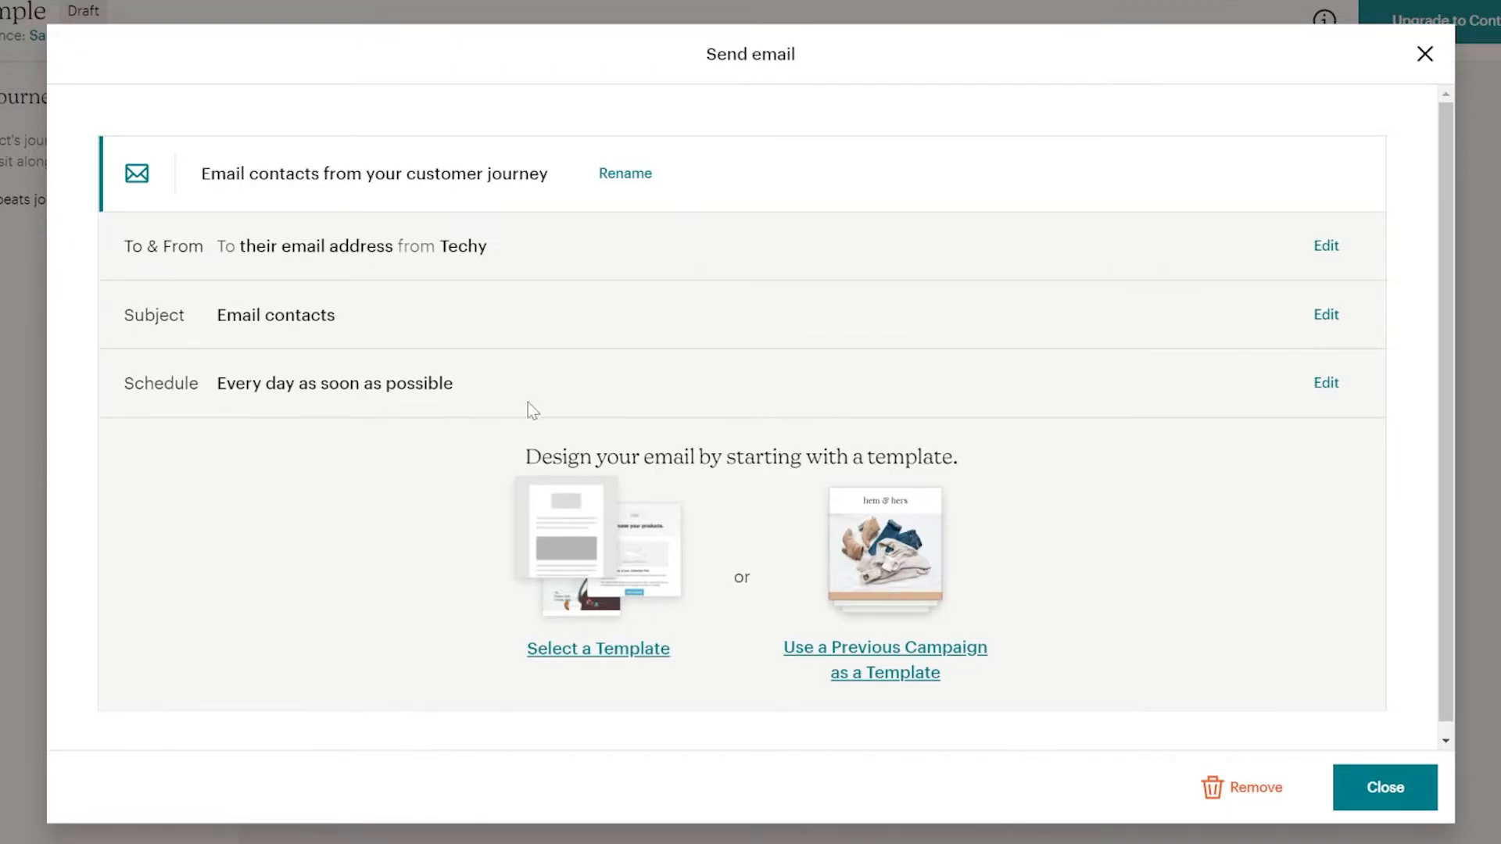
Step: Browse the featured and basic layouts for the journey email and select the Sell Products template
left_click(598, 649)
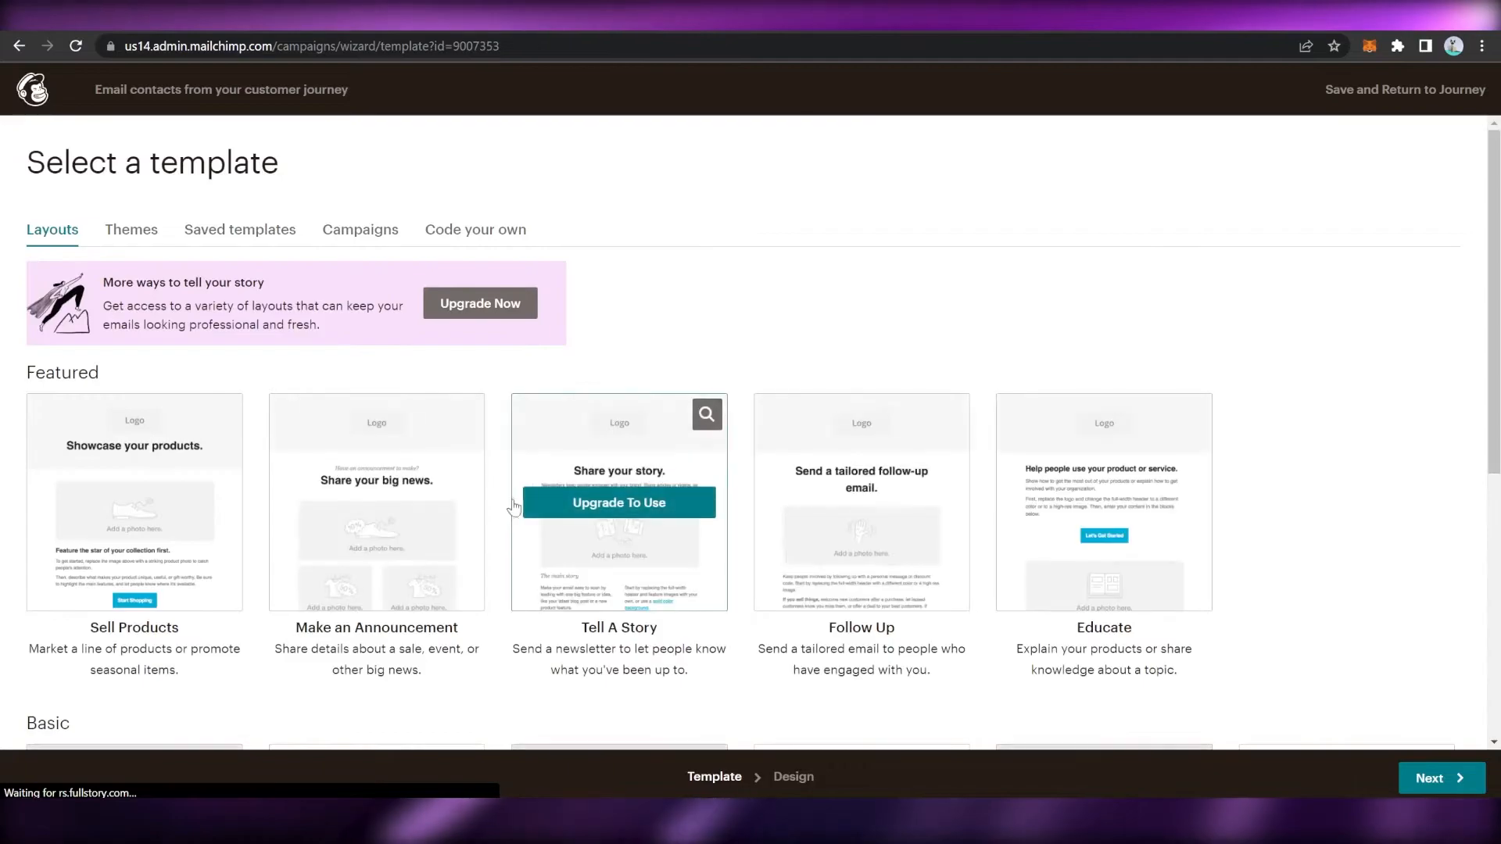
scroll(512, 508, "down", 5)
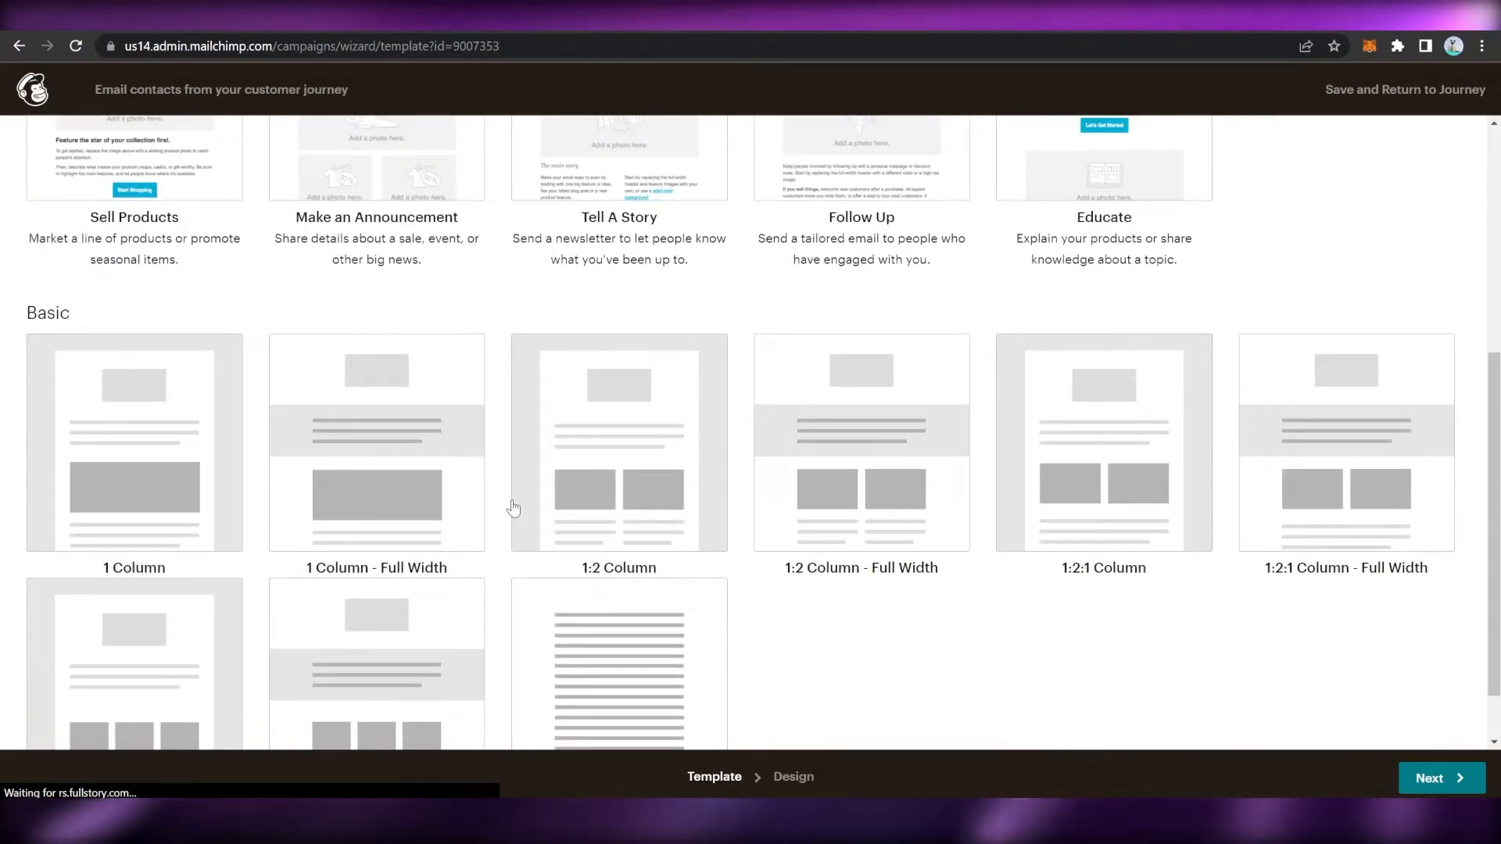
scroll(513, 504, "up", 5)
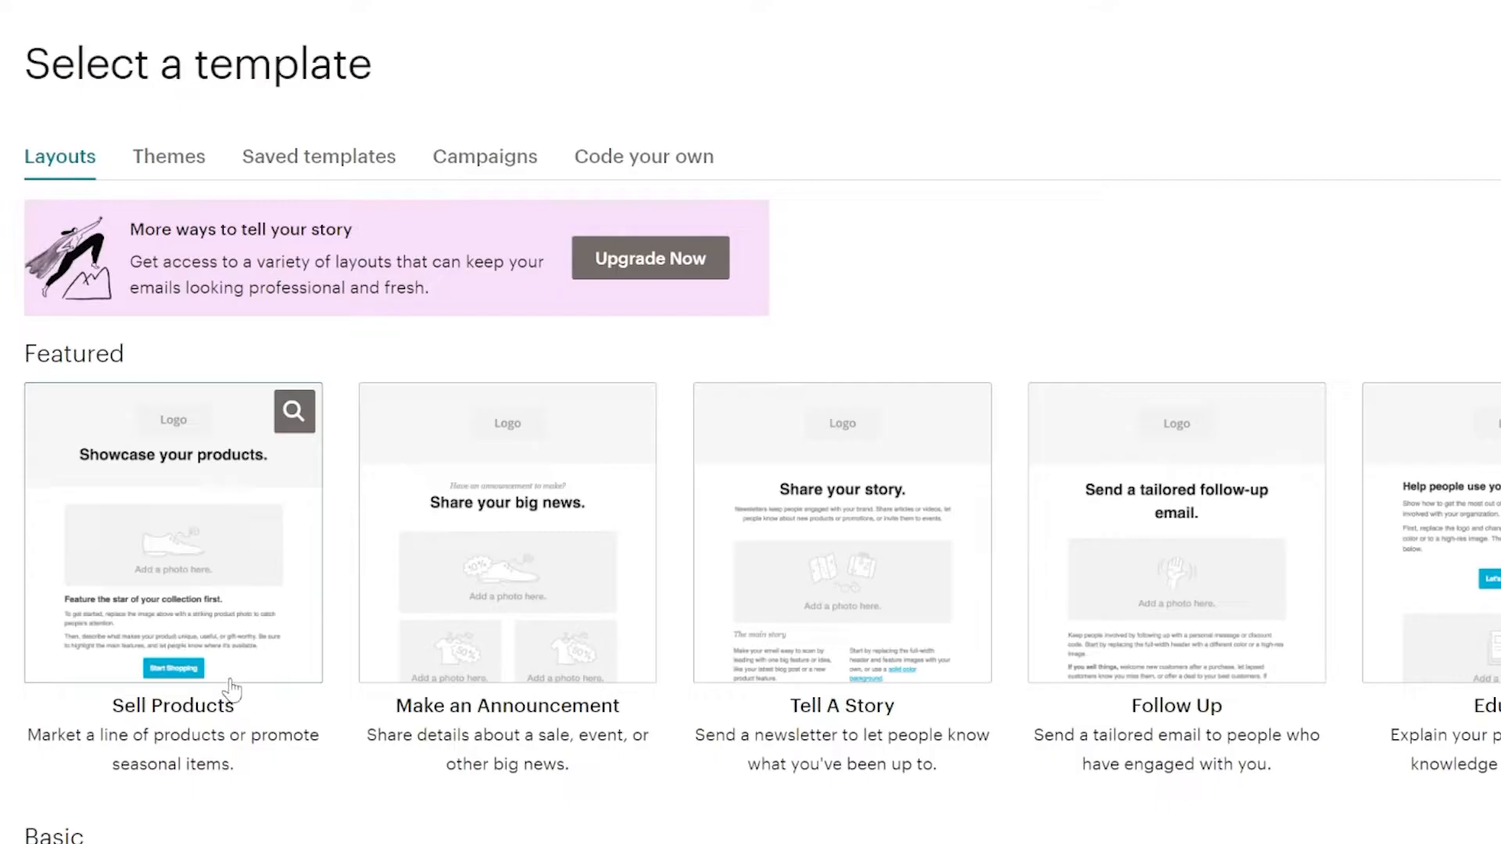
left_click(229, 681)
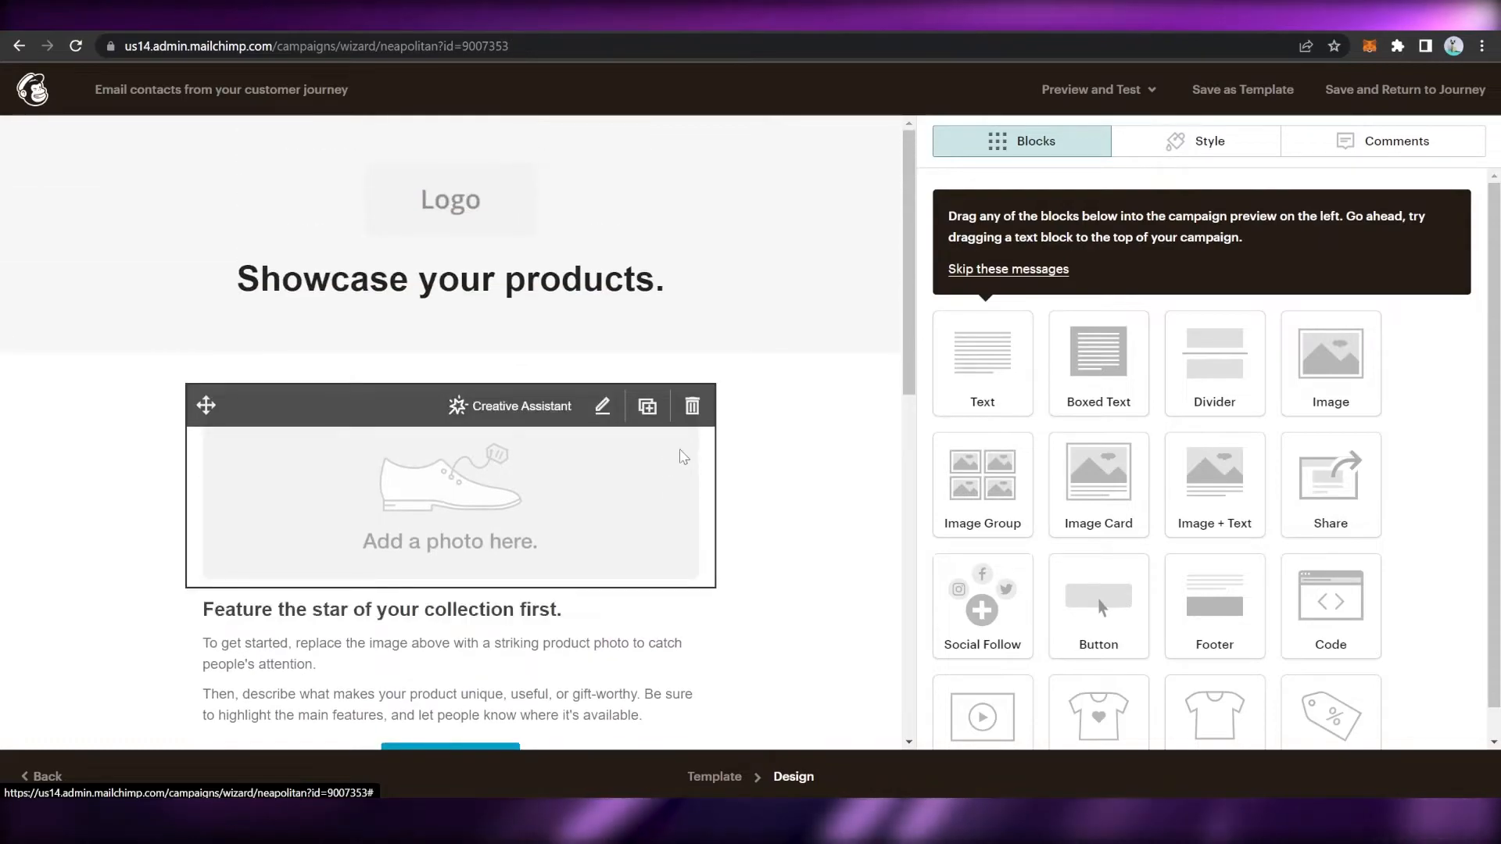
Step: Look through the email template's logo, heading, photo, text and product blocks, and open the logo block's image settings
left_click(468, 309)
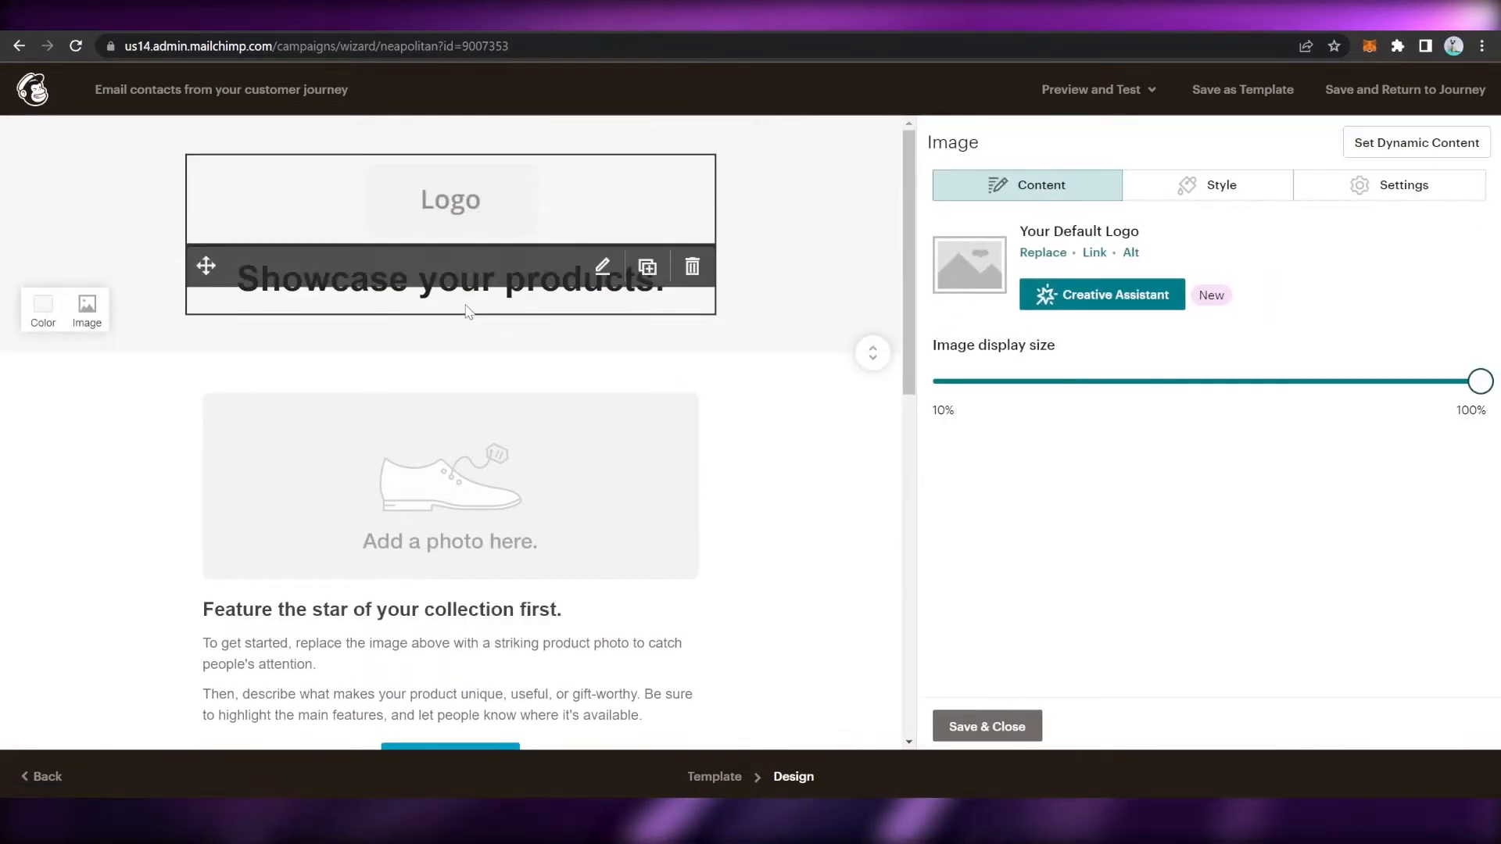
left_click(467, 310)
scroll(572, 498, "down", 1)
scroll(572, 498, "down", 2)
left_click(509, 316)
scroll(509, 316, "down", 1)
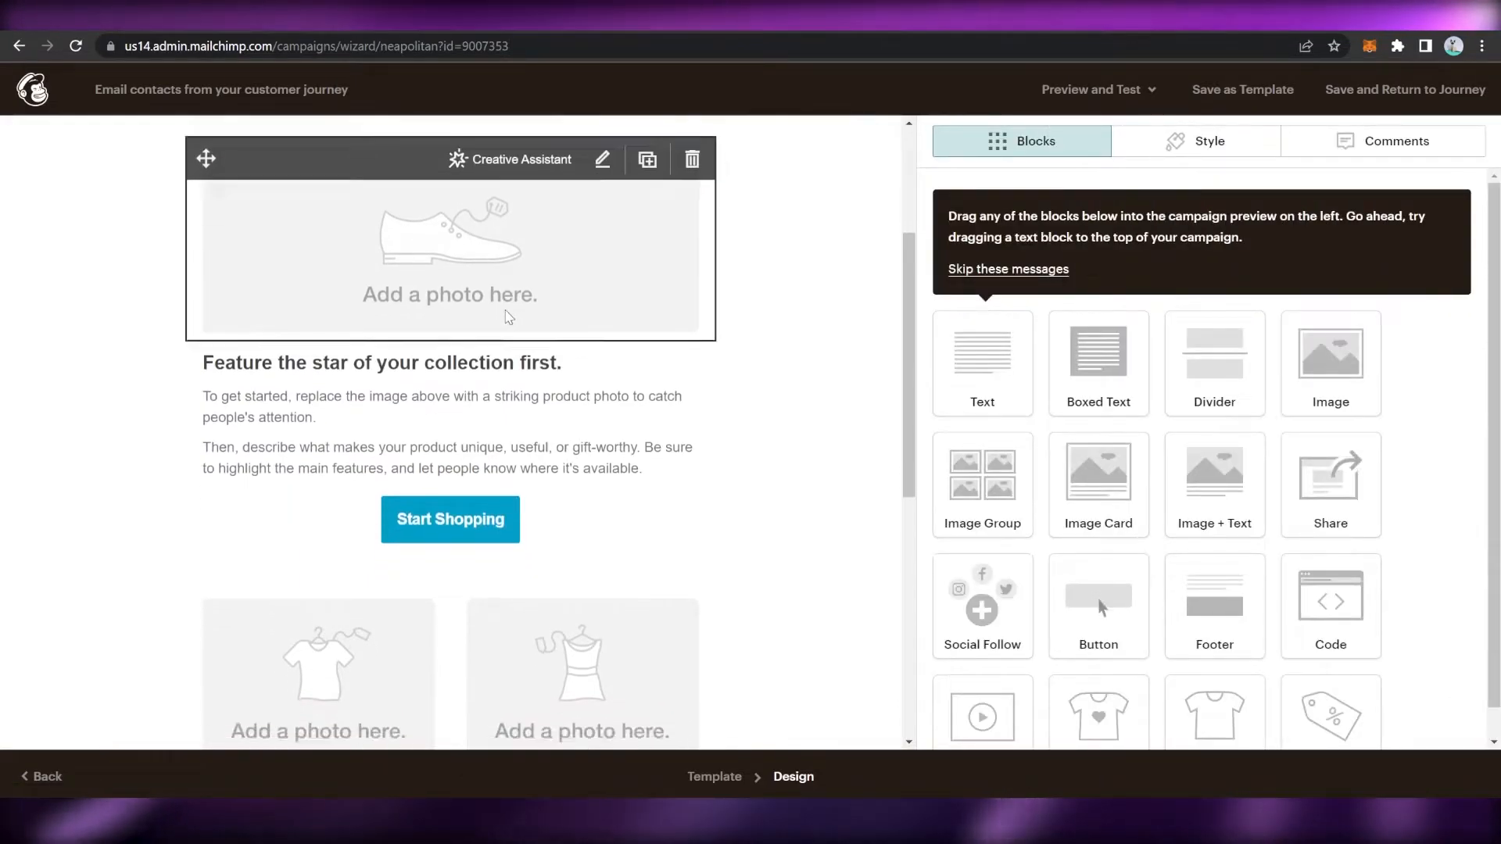
scroll(509, 317, "down", 2)
left_click(402, 305)
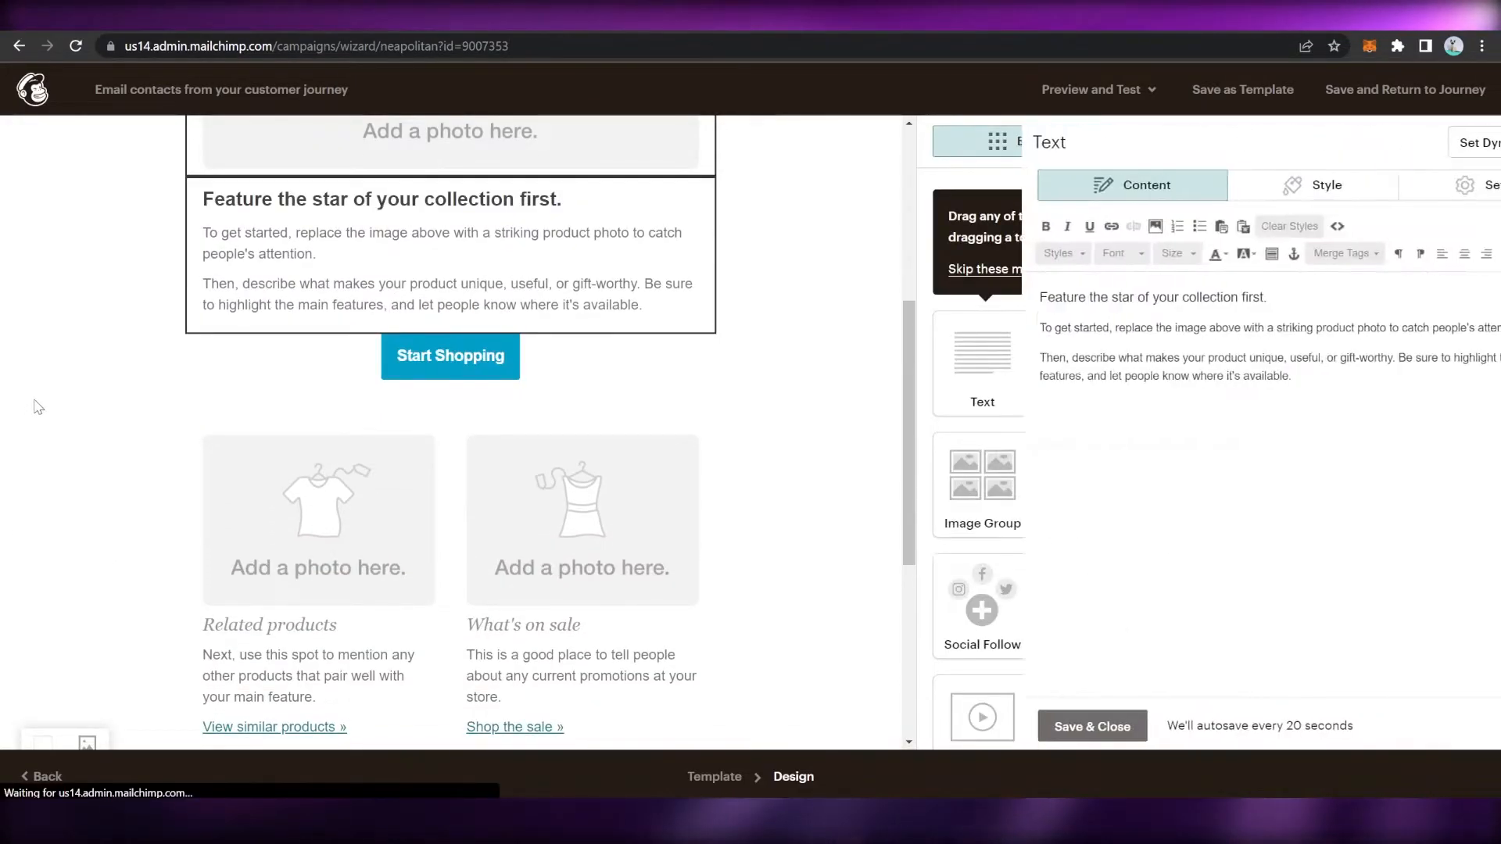
scroll(606, 425, "down", 5)
scroll(375, 357, "up", 3)
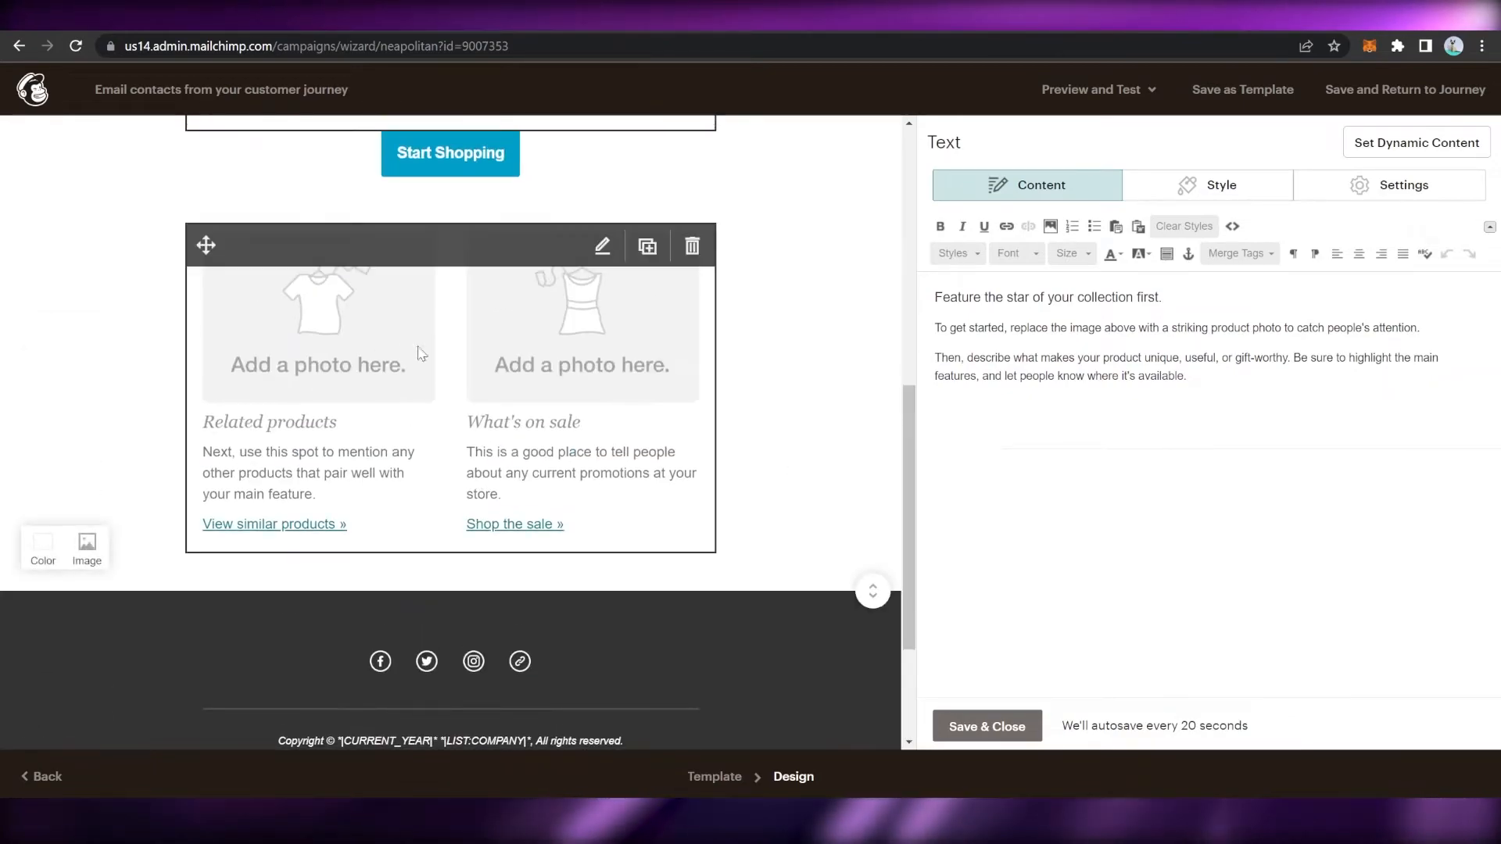
scroll(771, 389, "up", 3)
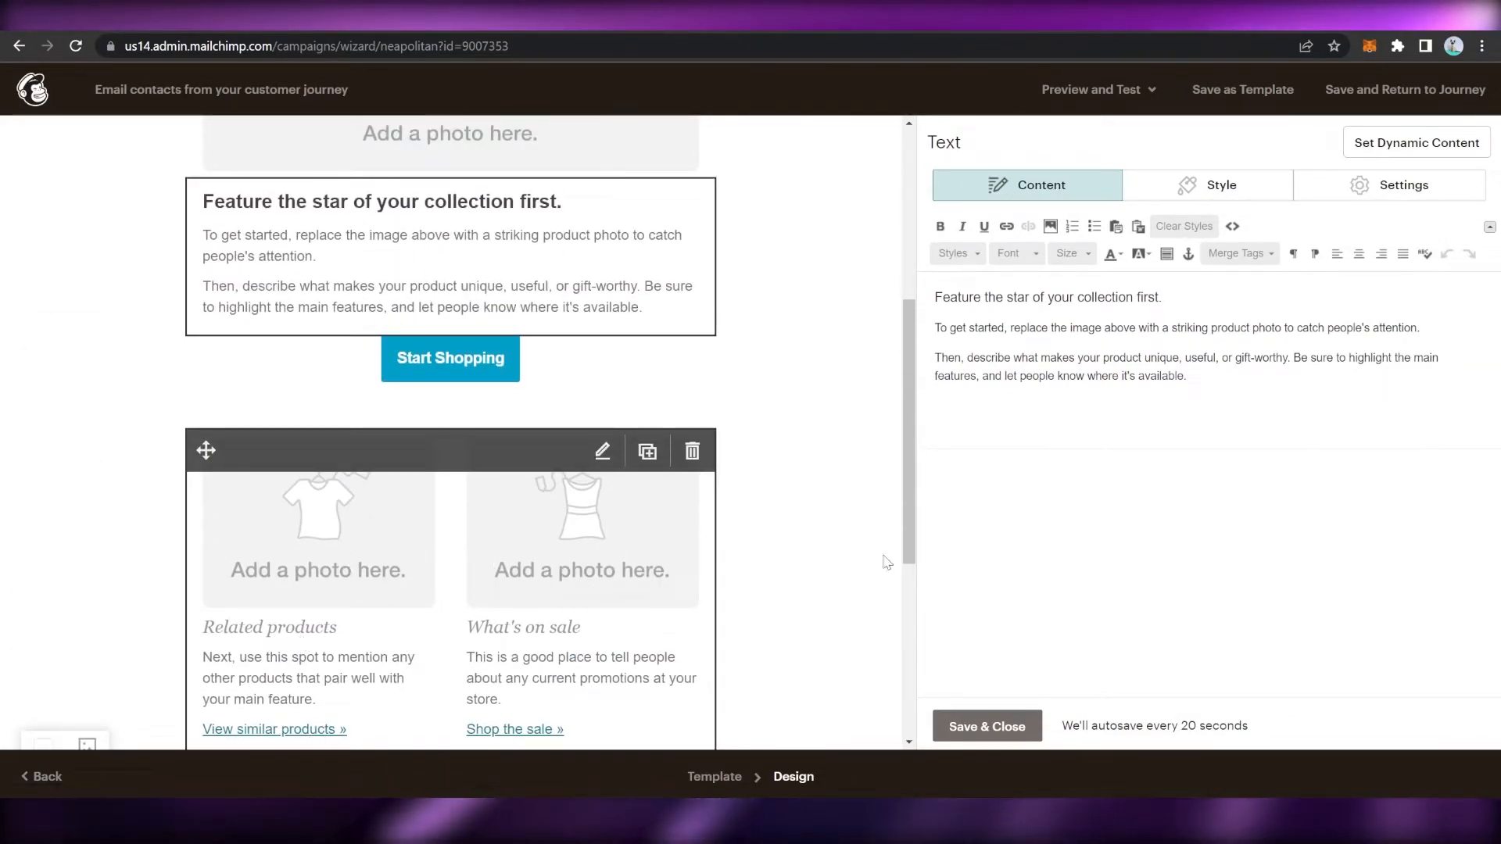
scroll(814, 506, "up", 5)
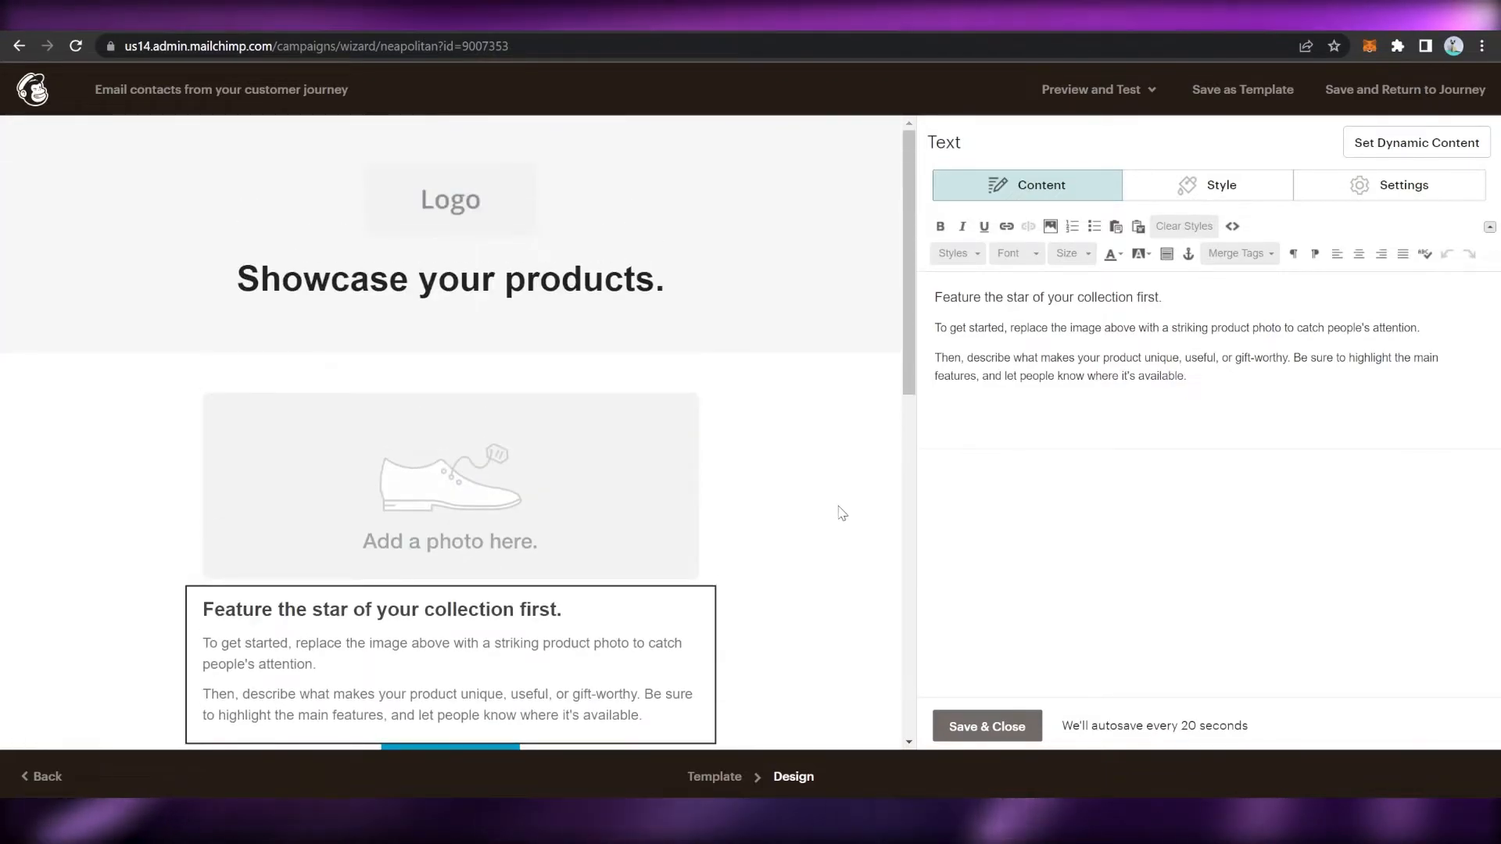
left_click(475, 221)
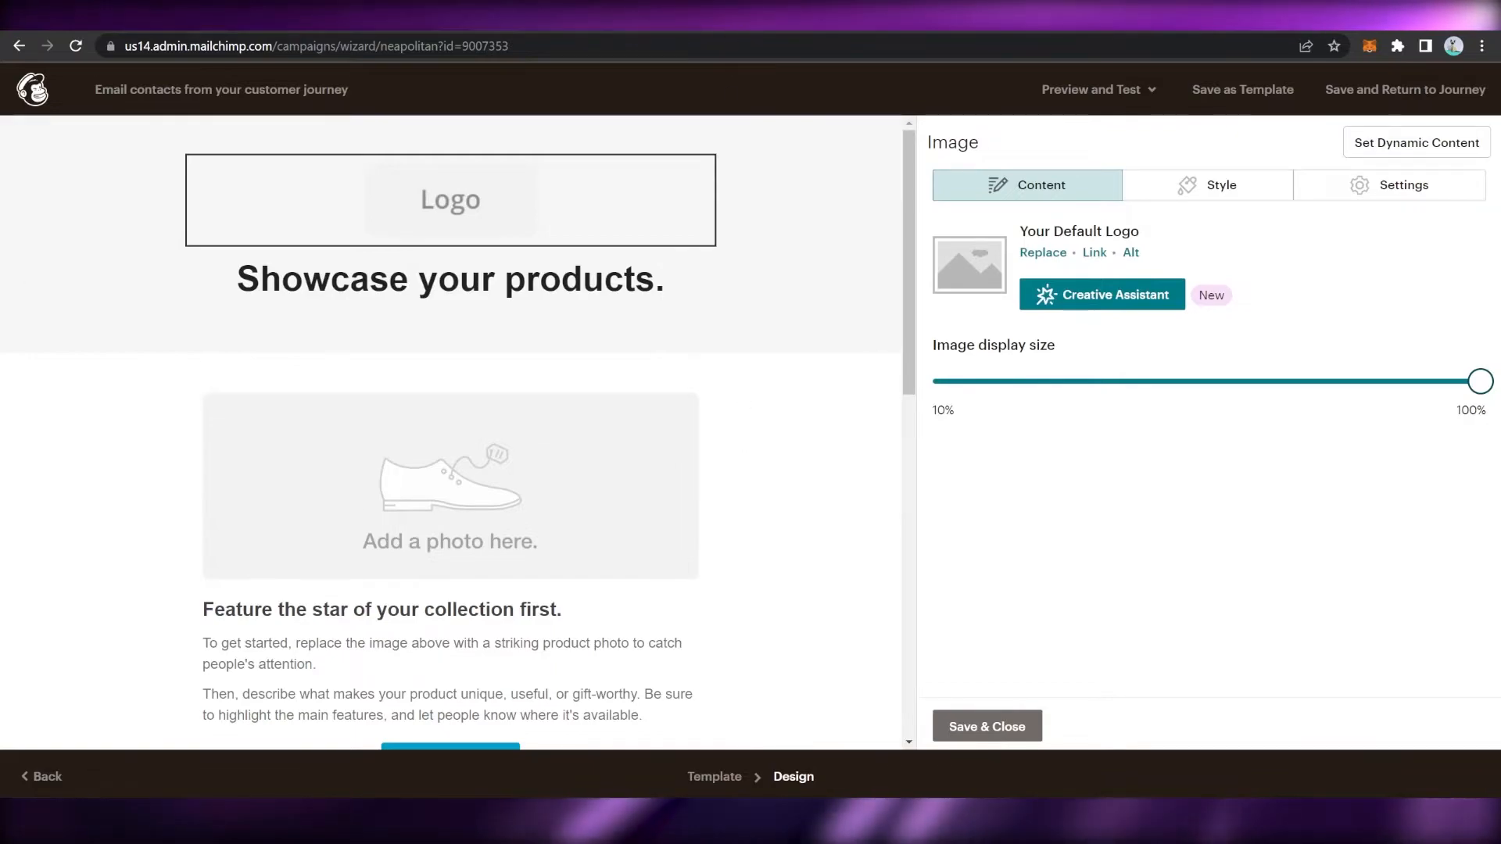
Step: Switch to the Squarespace logo maker, start a logo for the company name Sample, and dismiss the introductory hints
left_click(725, 11)
right_click(725, 9)
left_click(716, 10)
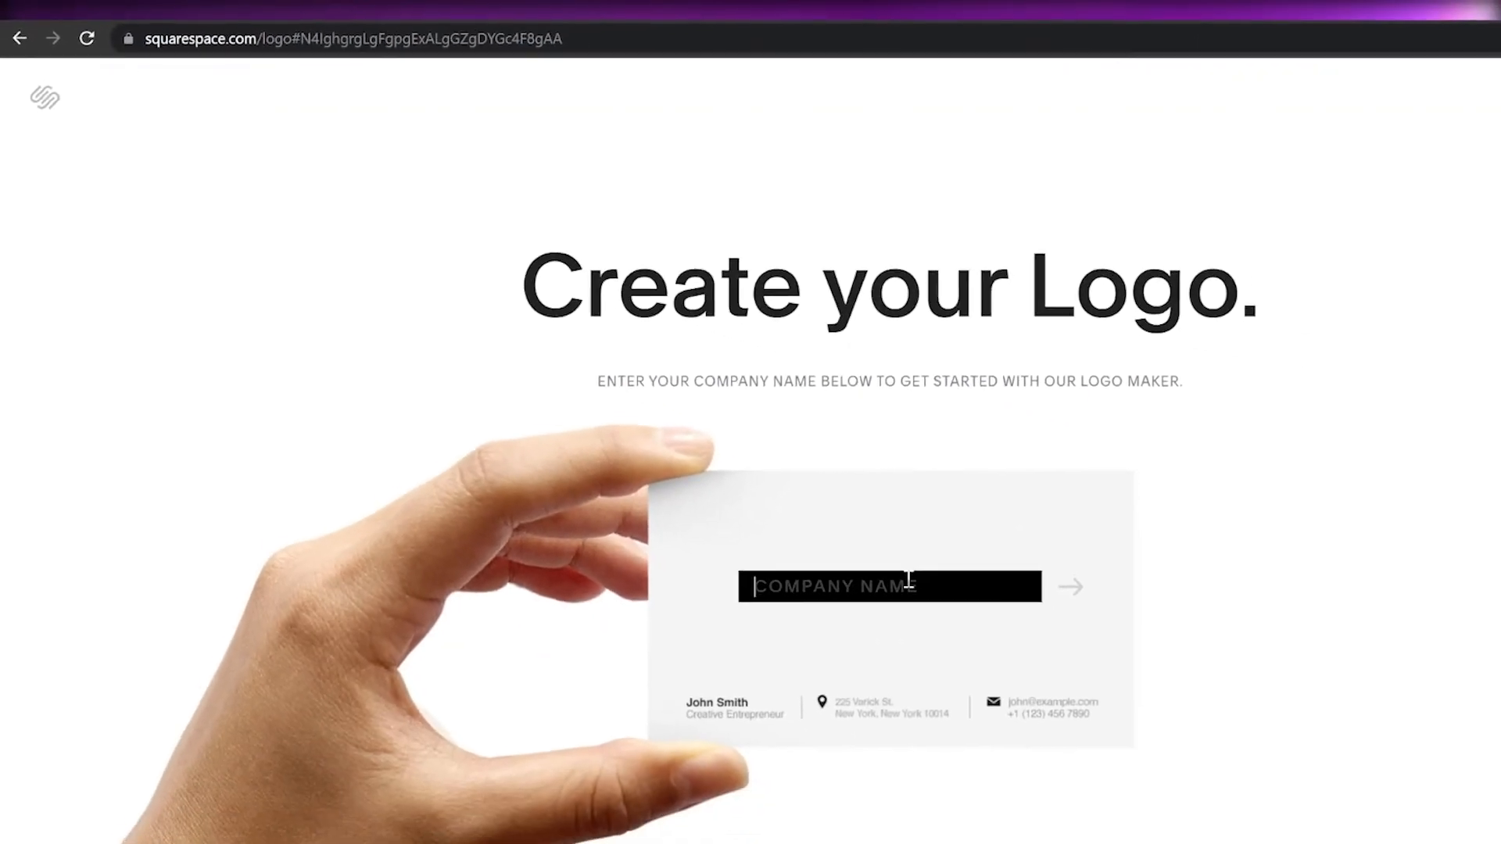
type("Samp")
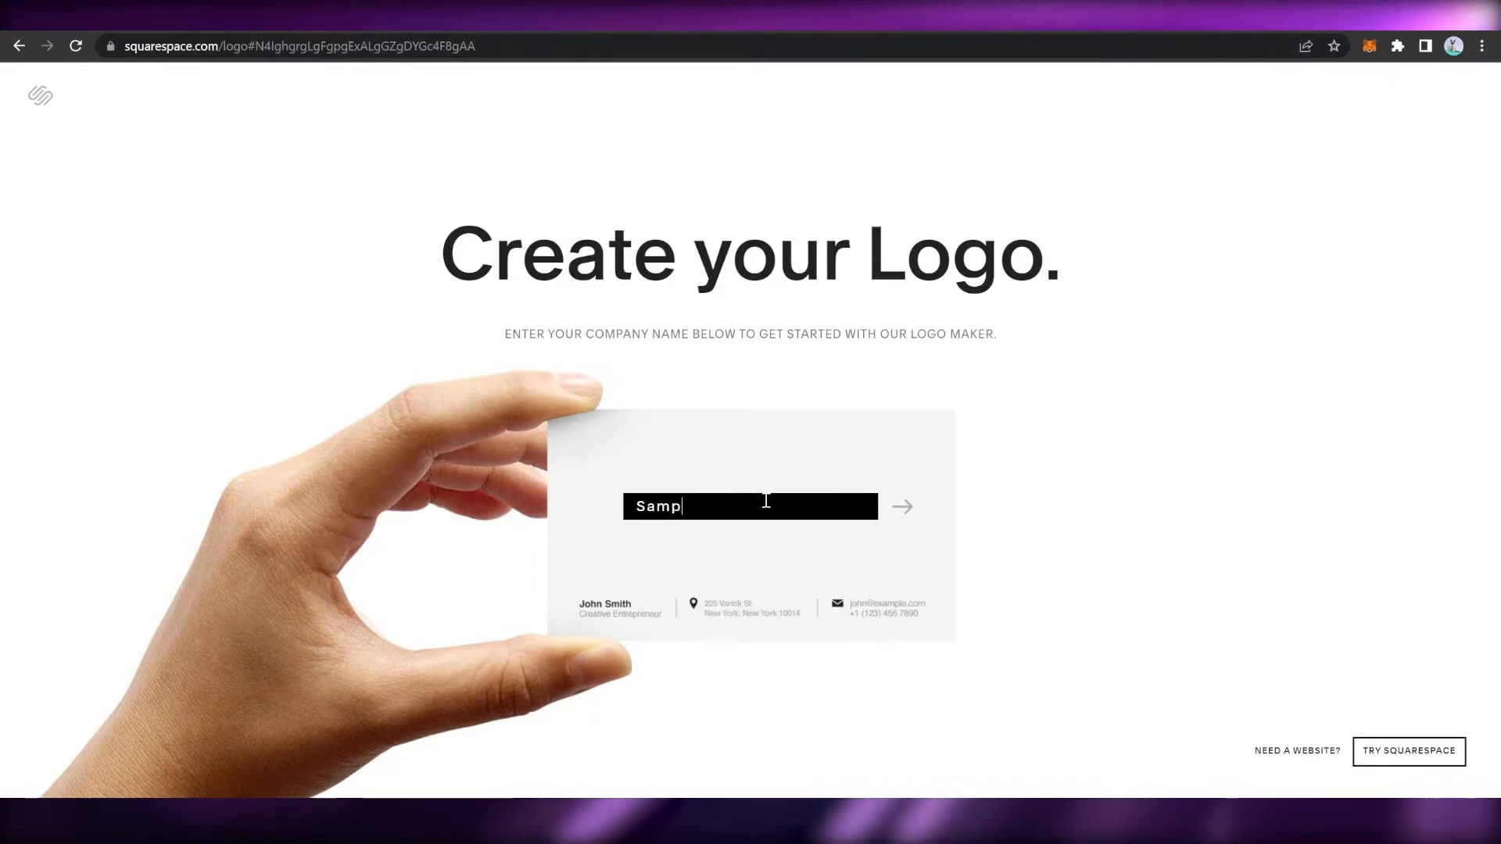
type("le")
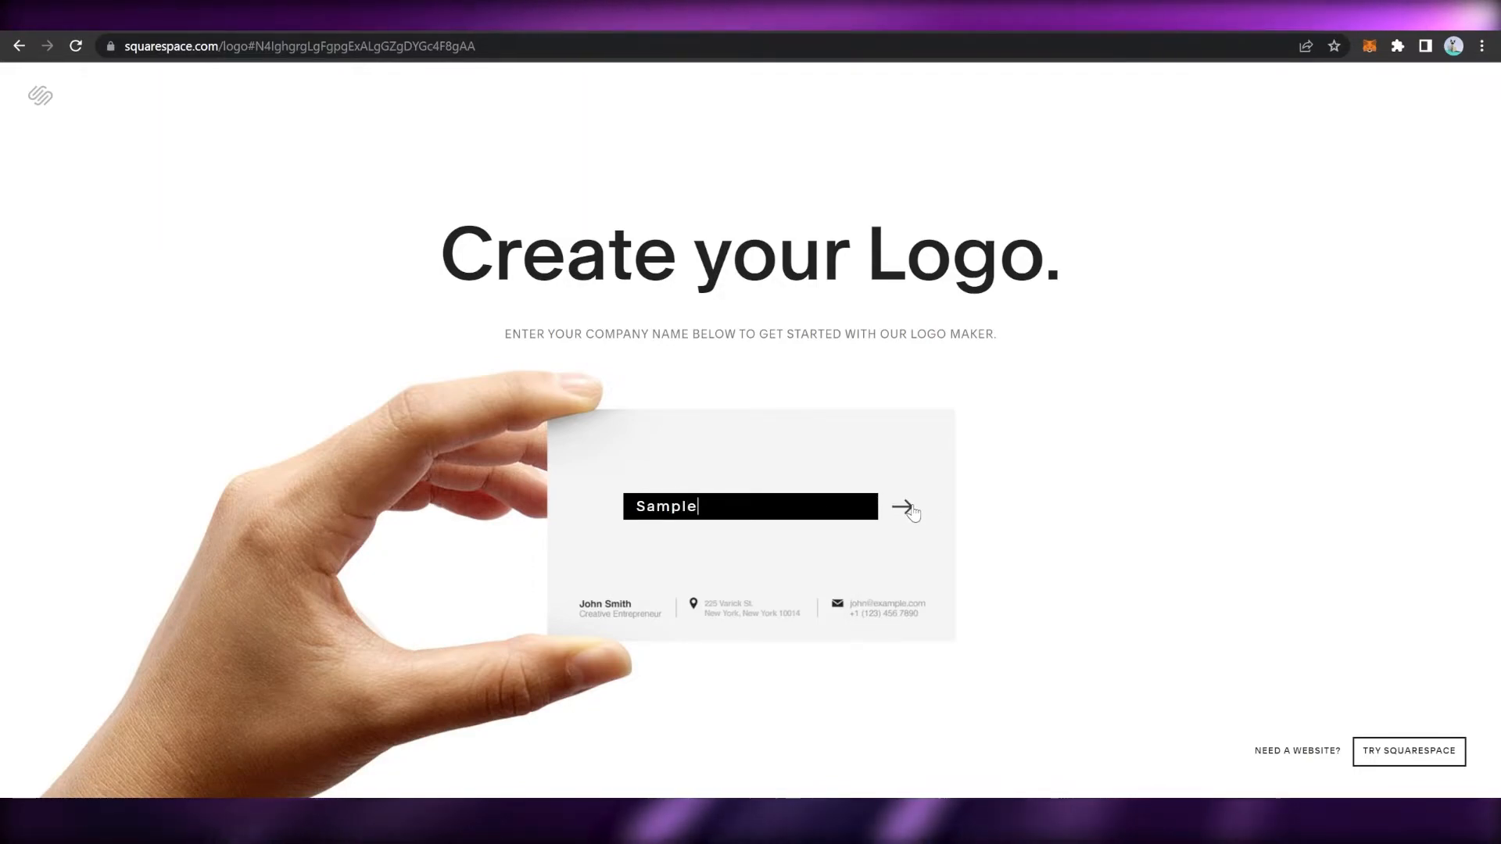
left_click(904, 508)
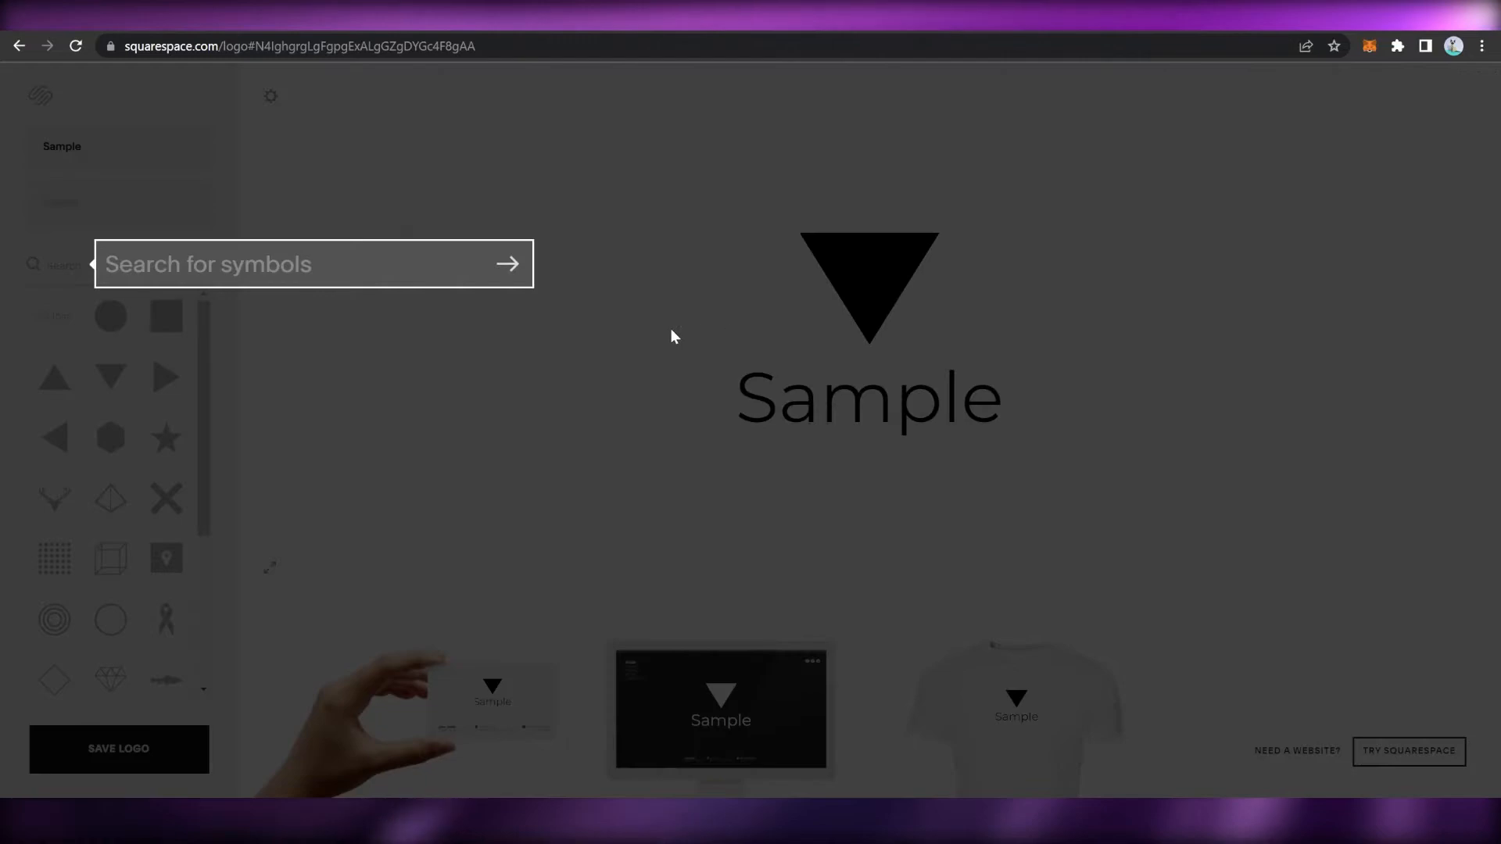
left_click(509, 263)
Step: Replace the logo's triangle icon with the awareness ribbon icon, placed just above the Sample text
scroll(125, 469, "down", 1)
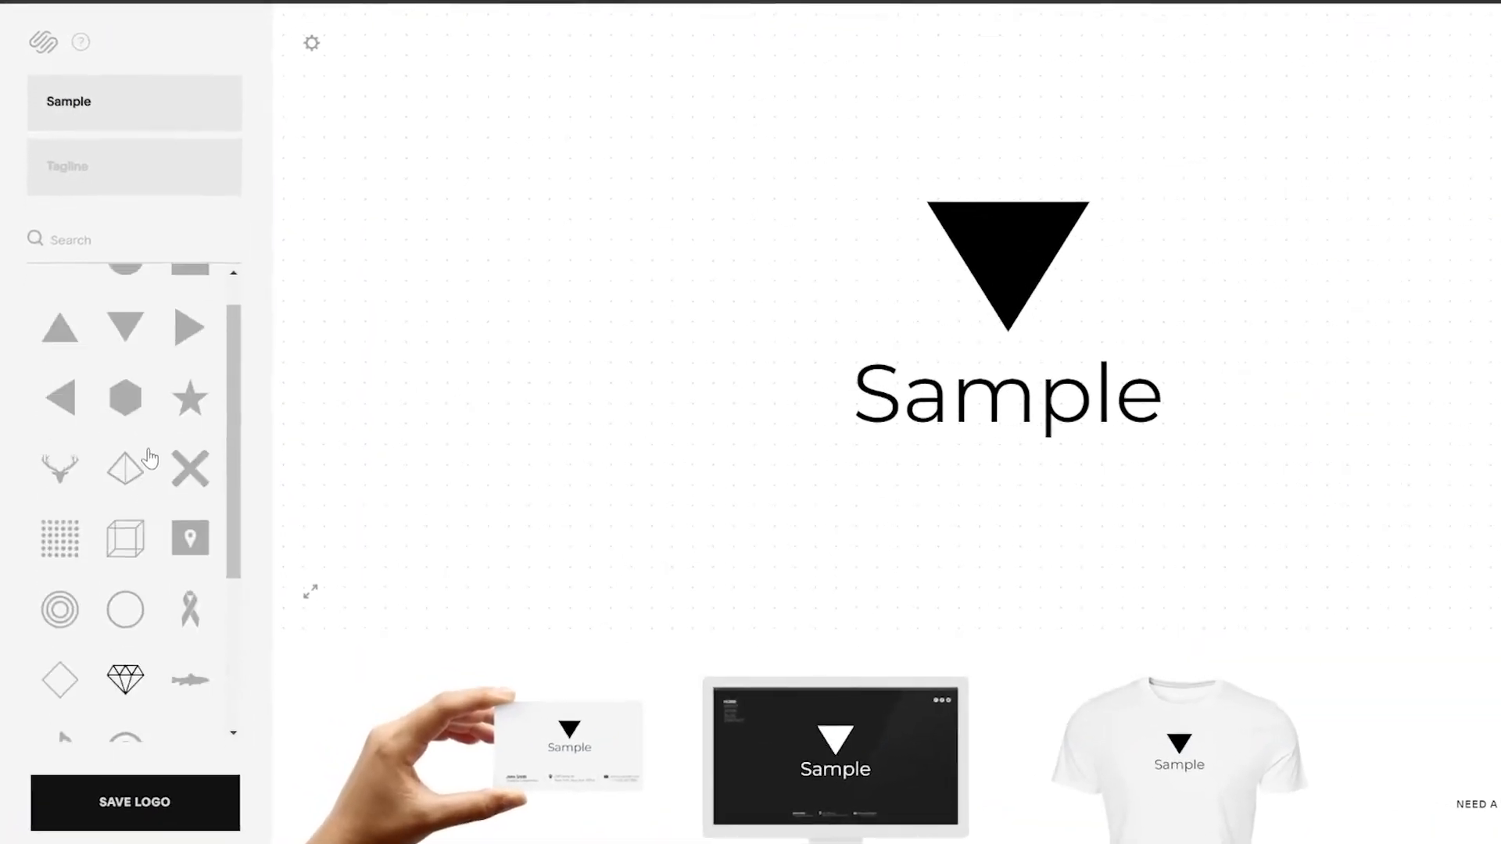
scroll(149, 459, "up", 1)
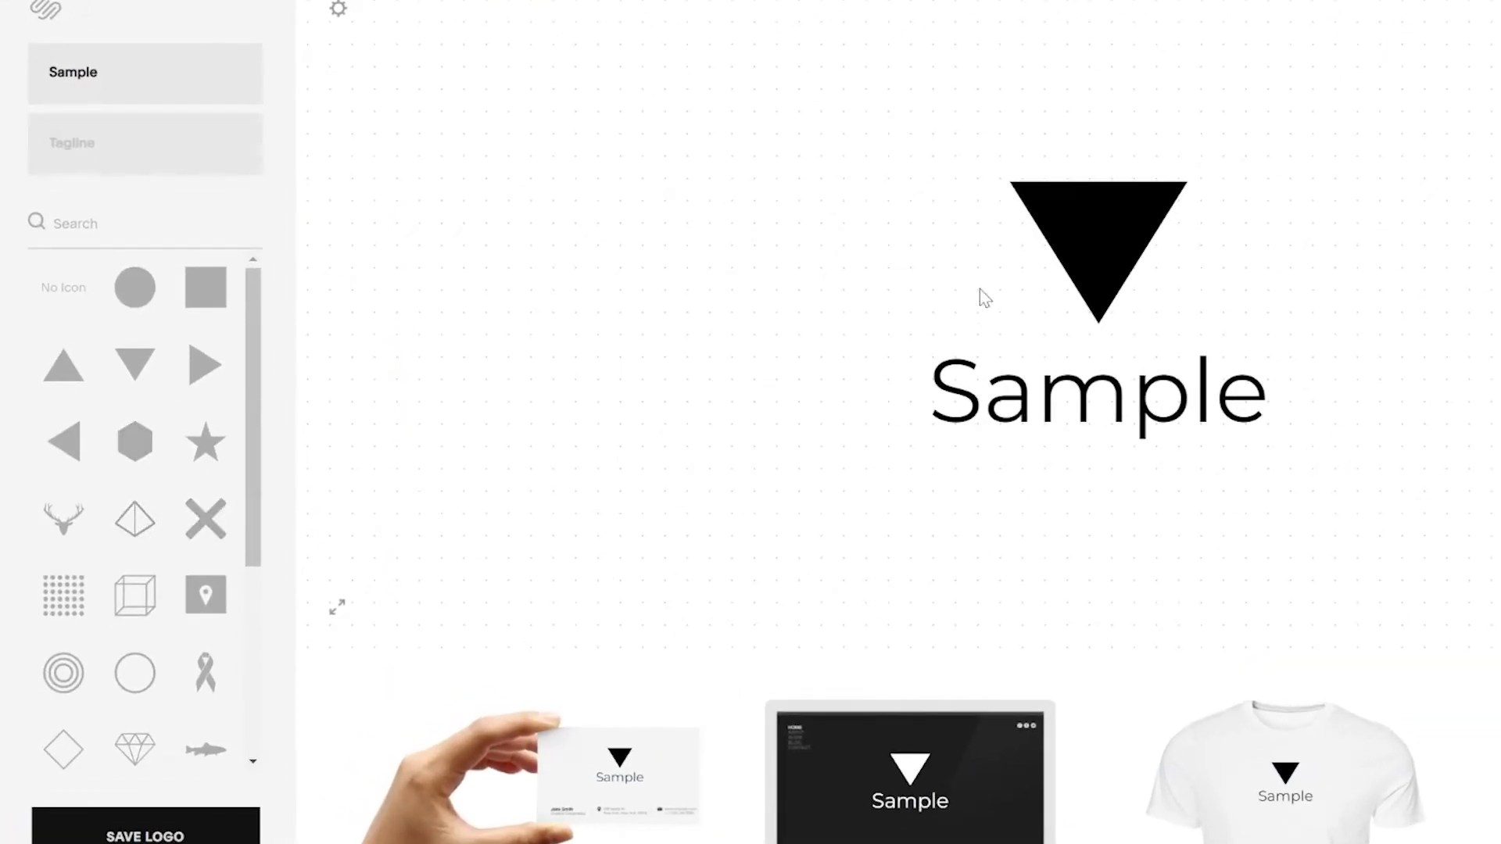
left_click(1126, 260)
key("Delete")
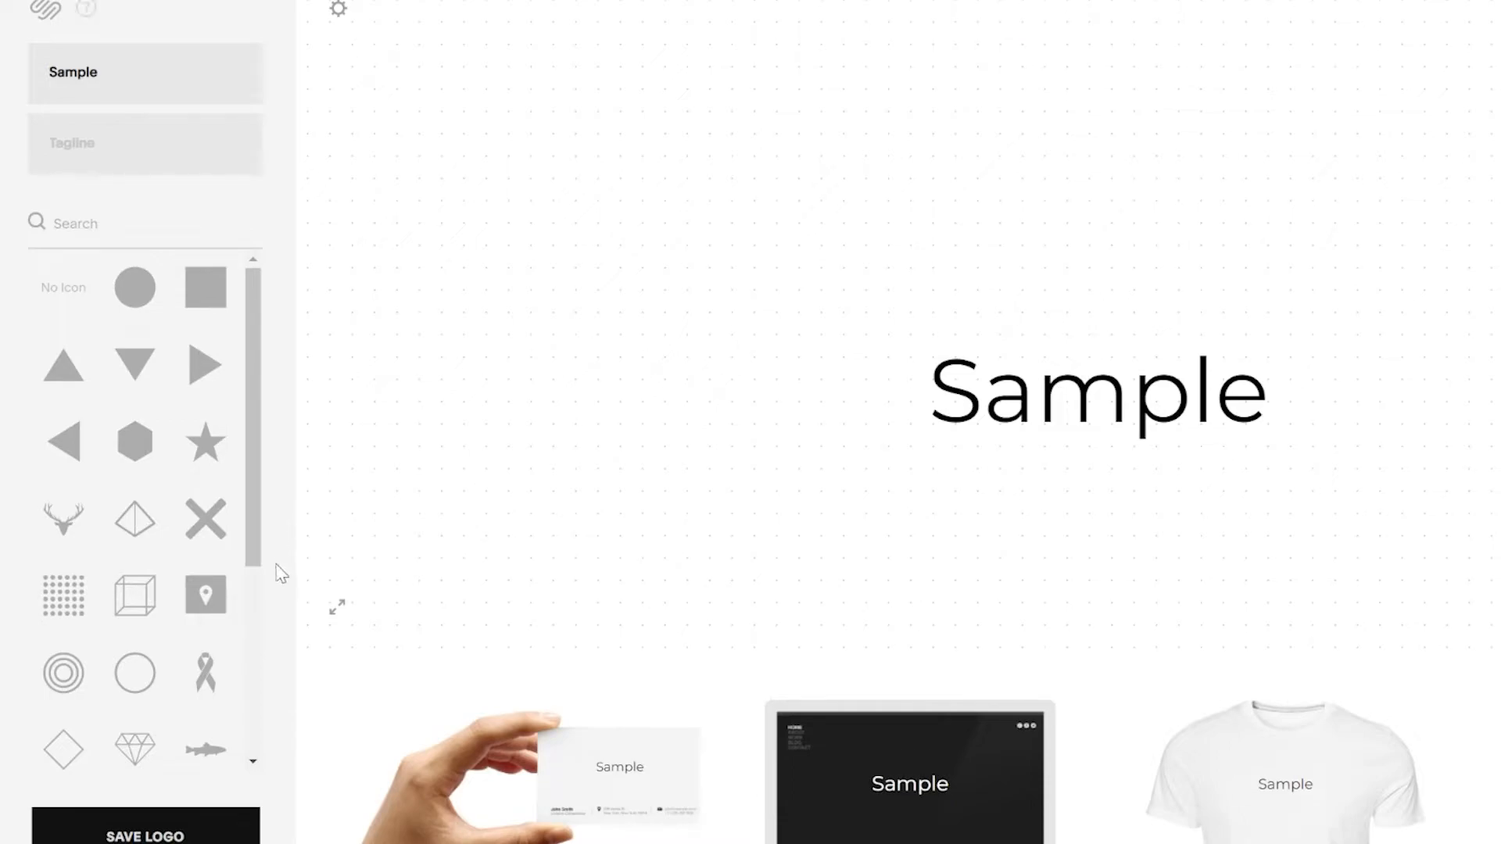
left_click(206, 674)
left_click(1128, 329)
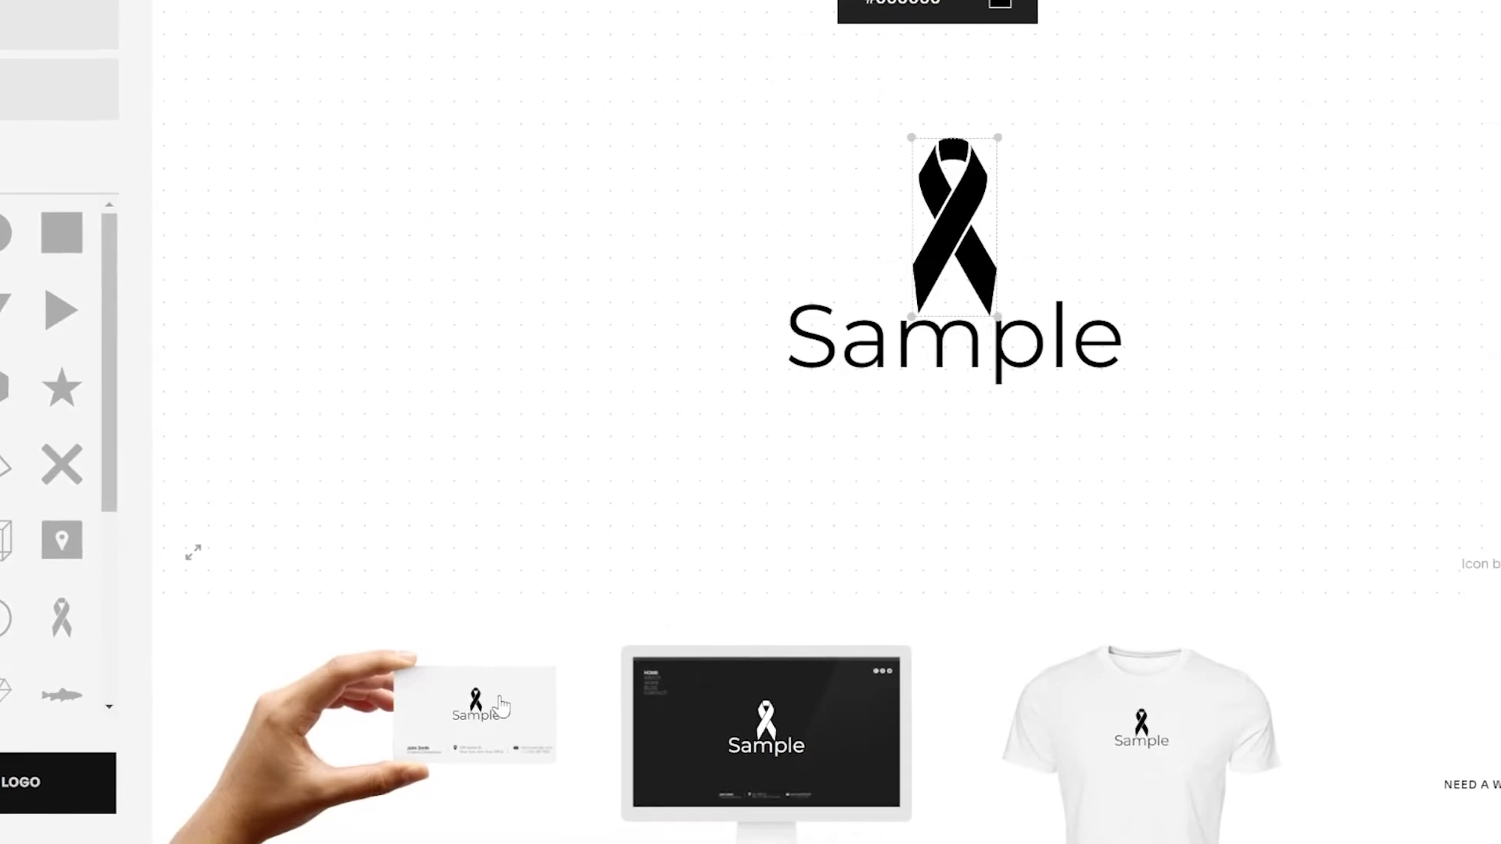
Step: Preview the Sample logo on the T-shirt, website and business card mockups
left_click(1103, 741)
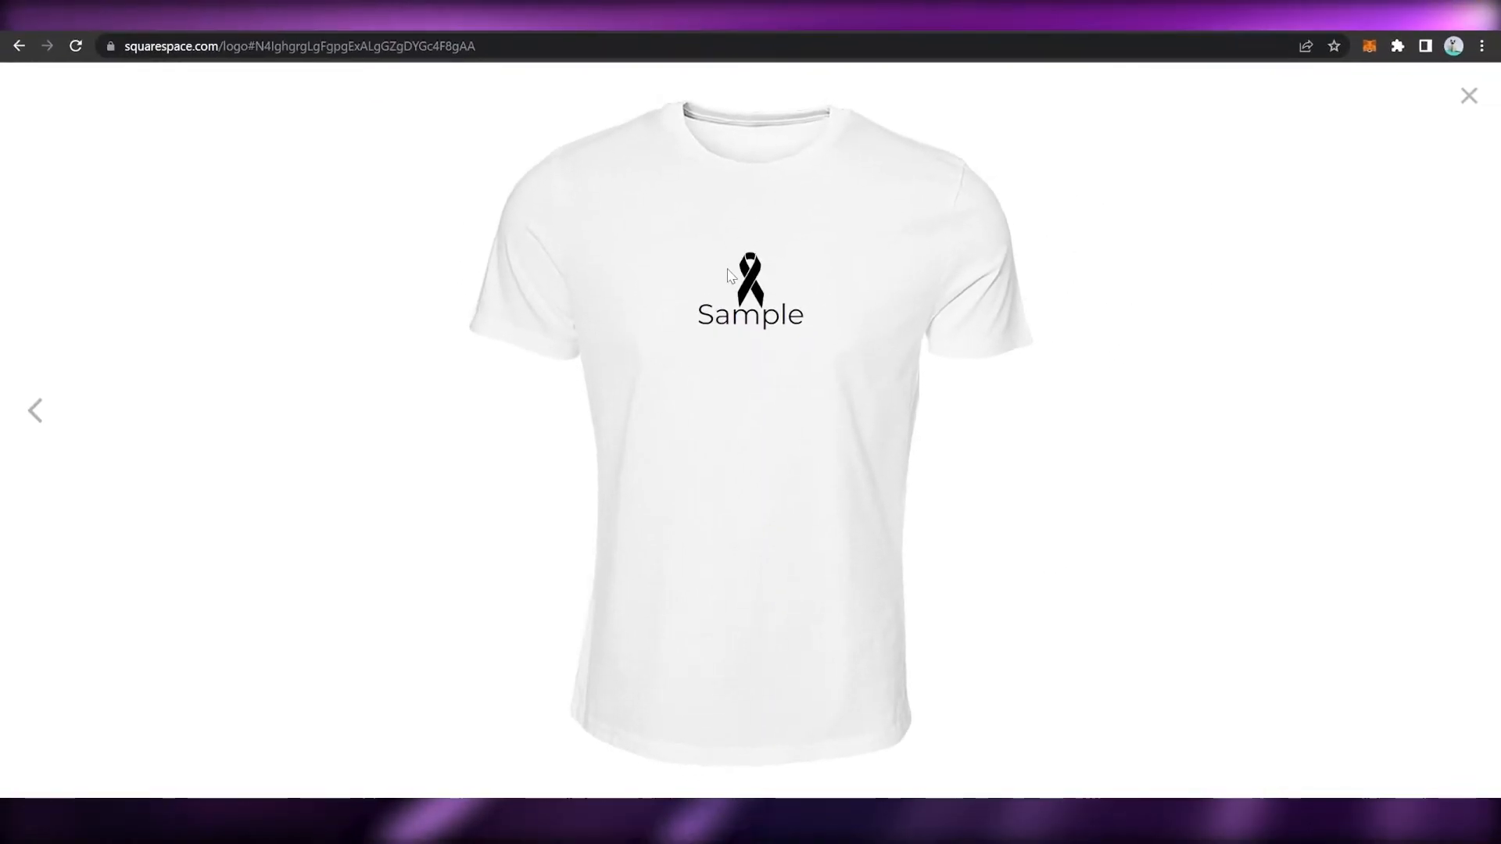
key("Left")
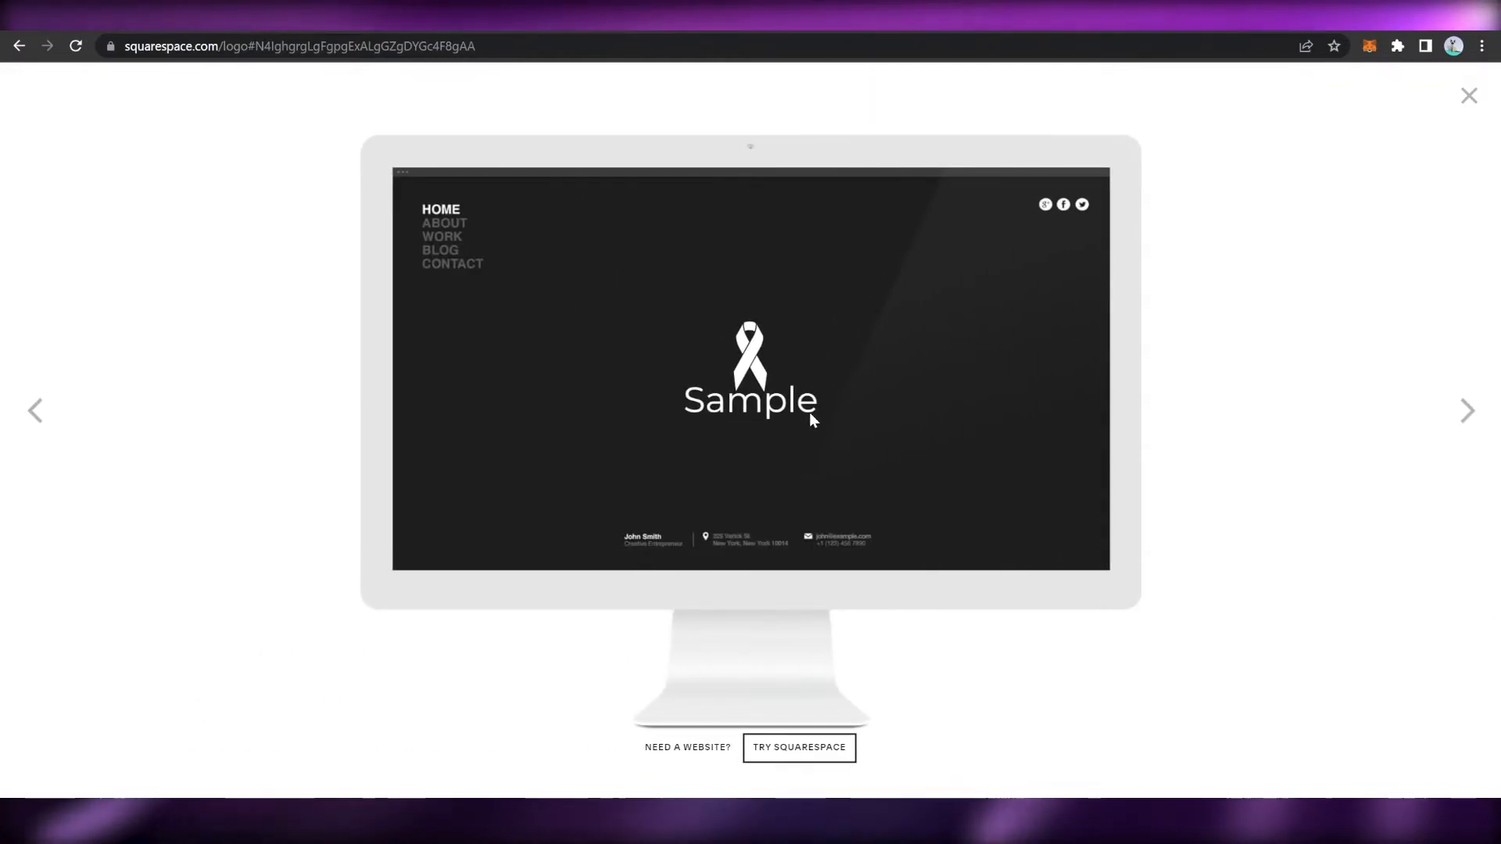
key("Left")
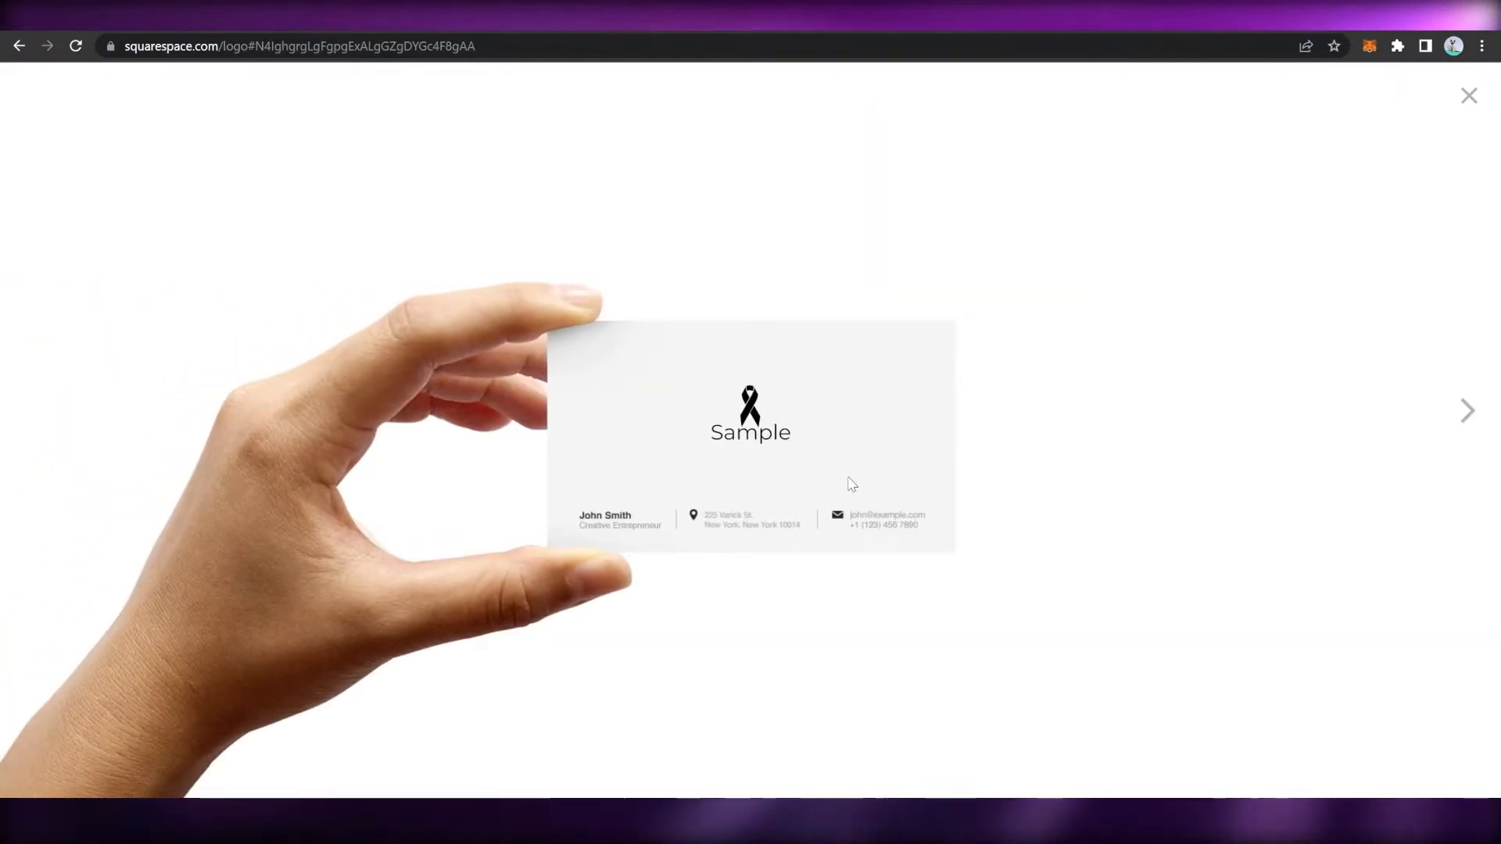
Step: Nudge the ribbon icon slightly downward over the Sample text, check the icon library, and save the logo
mouse_move(883, 322)
left_mouse_down()
mouse_move(889, 312)
mouse_move(885, 330)
left_mouse_up()
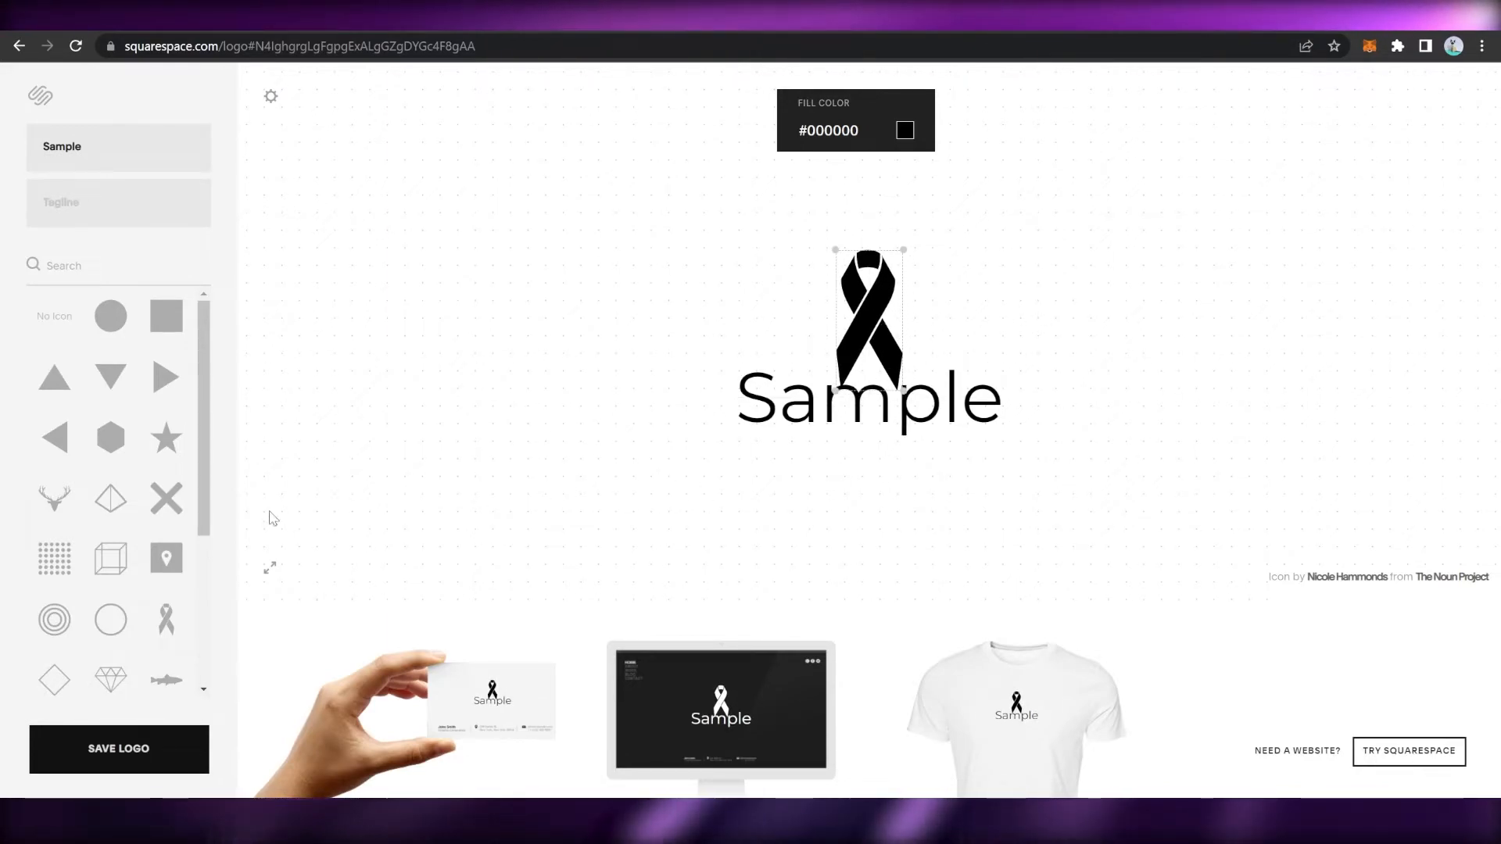
scroll(90, 499, "down", 1)
scroll(92, 504, "down", 3)
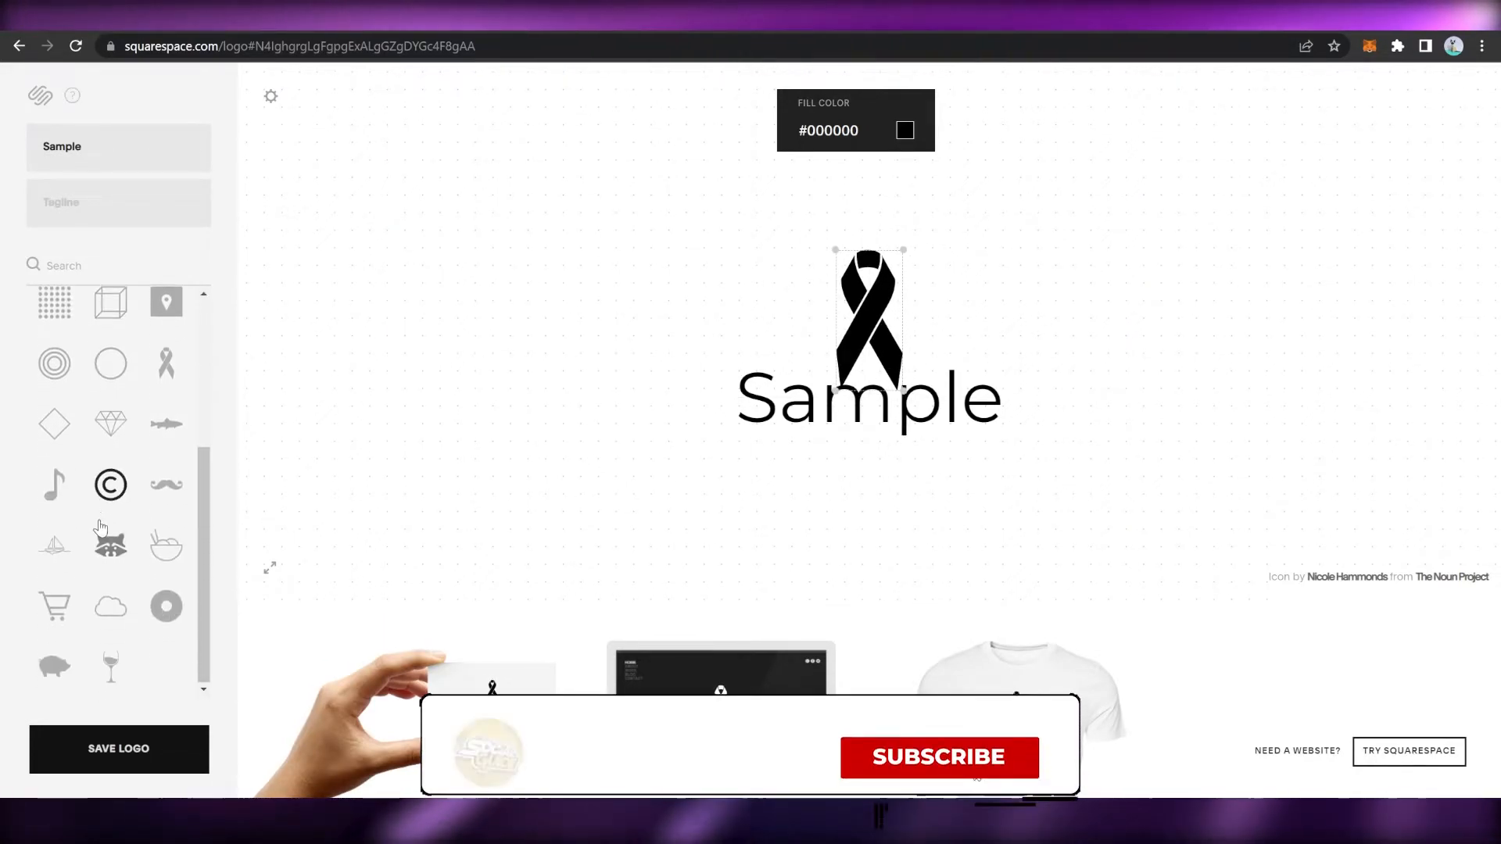
scroll(108, 507, "up", 4)
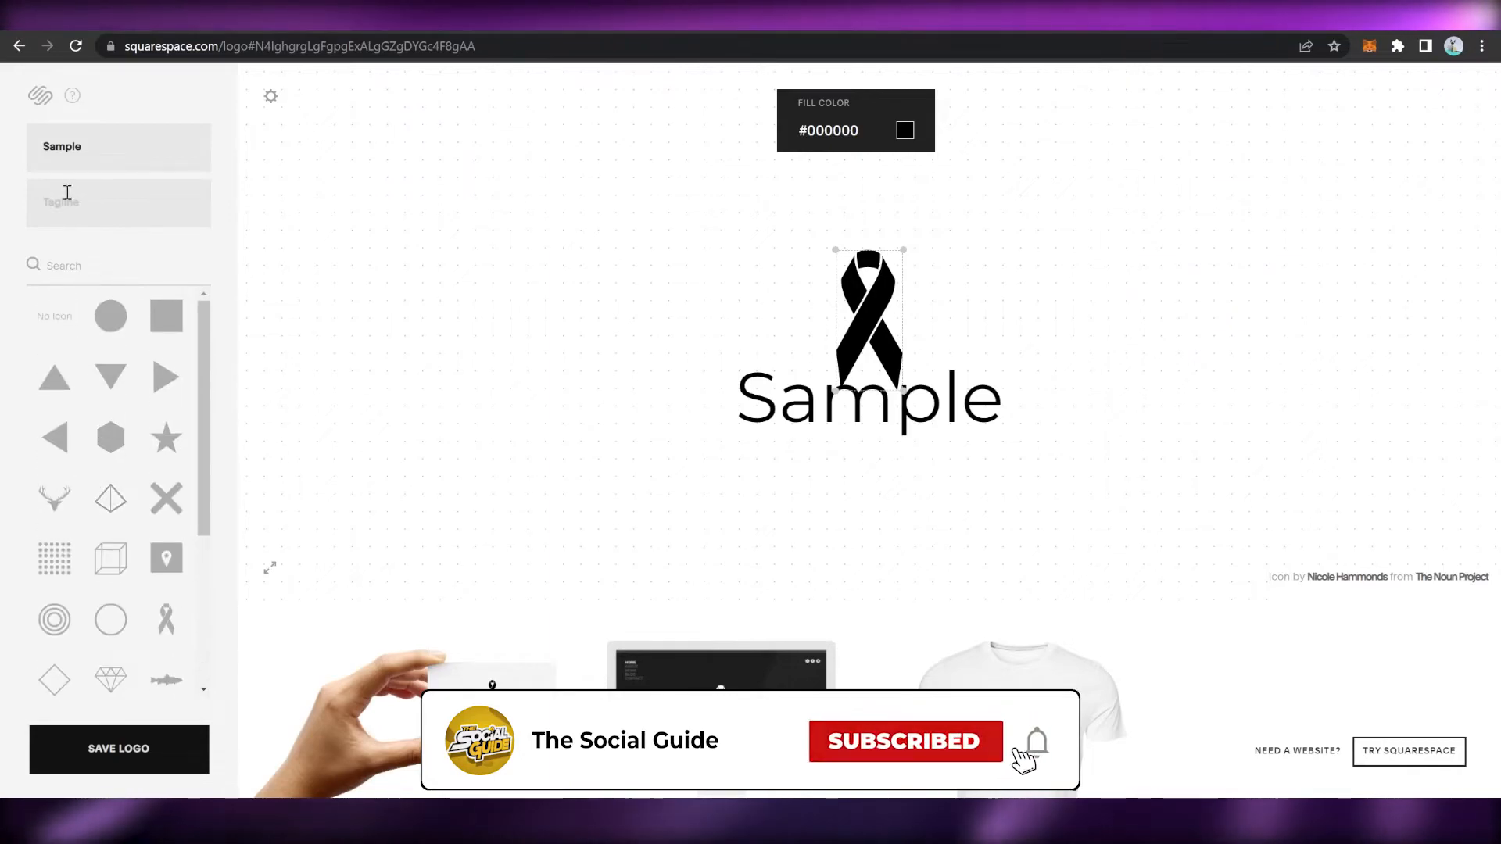
left_click(101, 152)
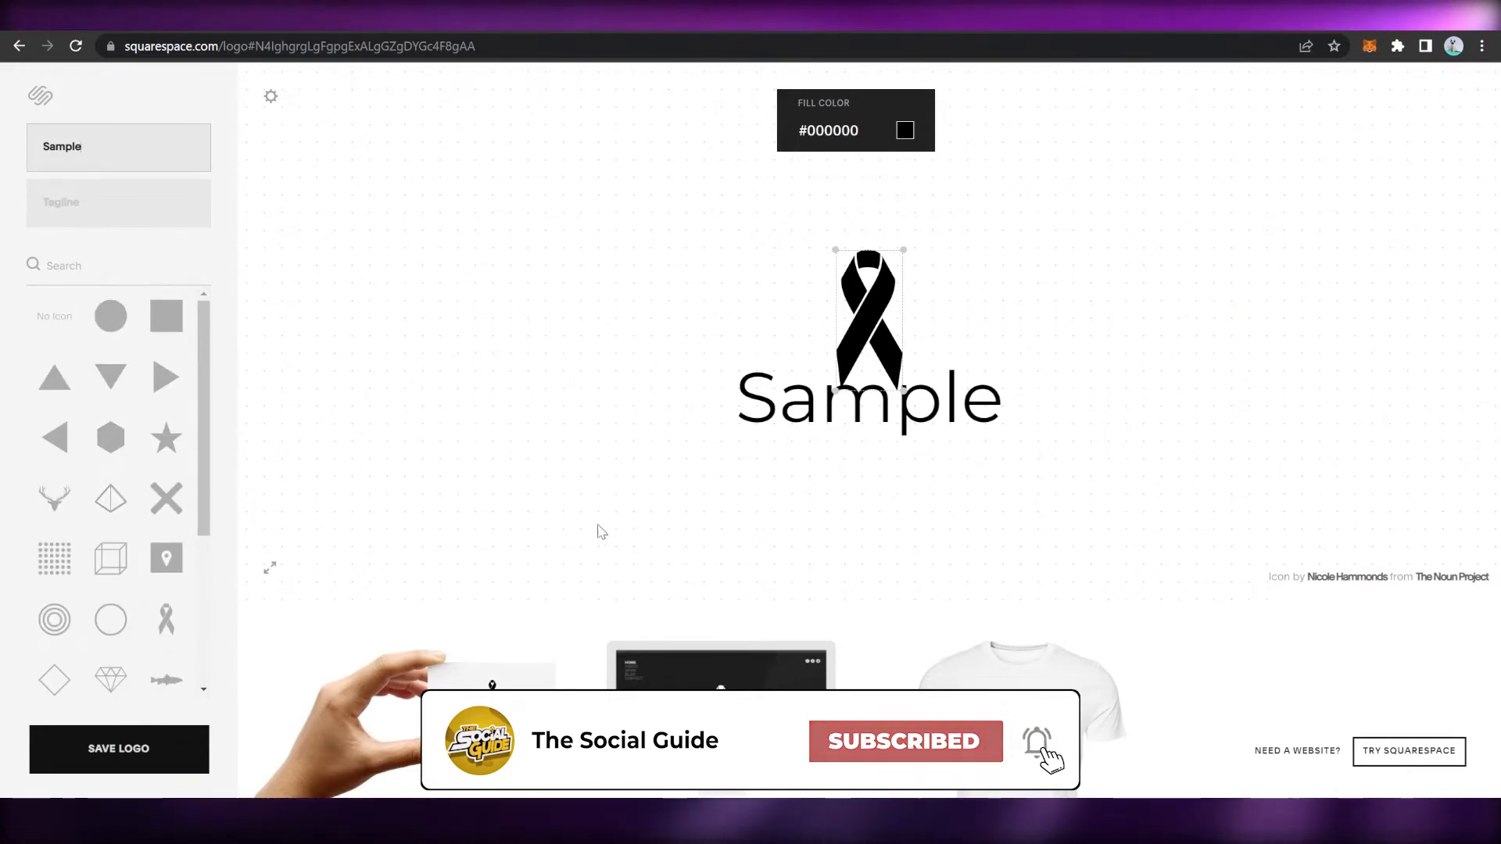
left_click(963, 512)
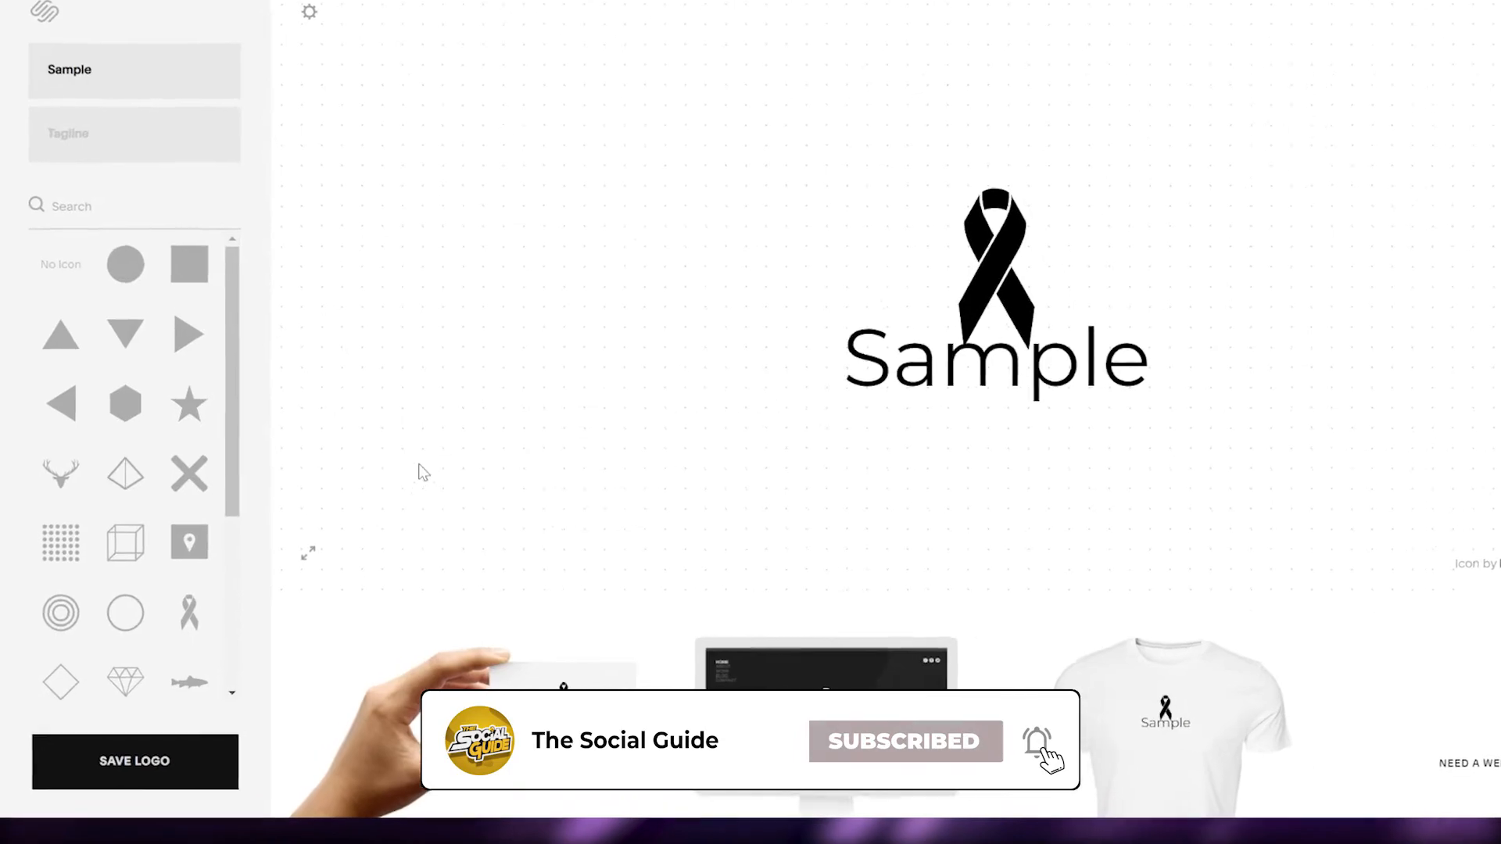
left_click(92, 758)
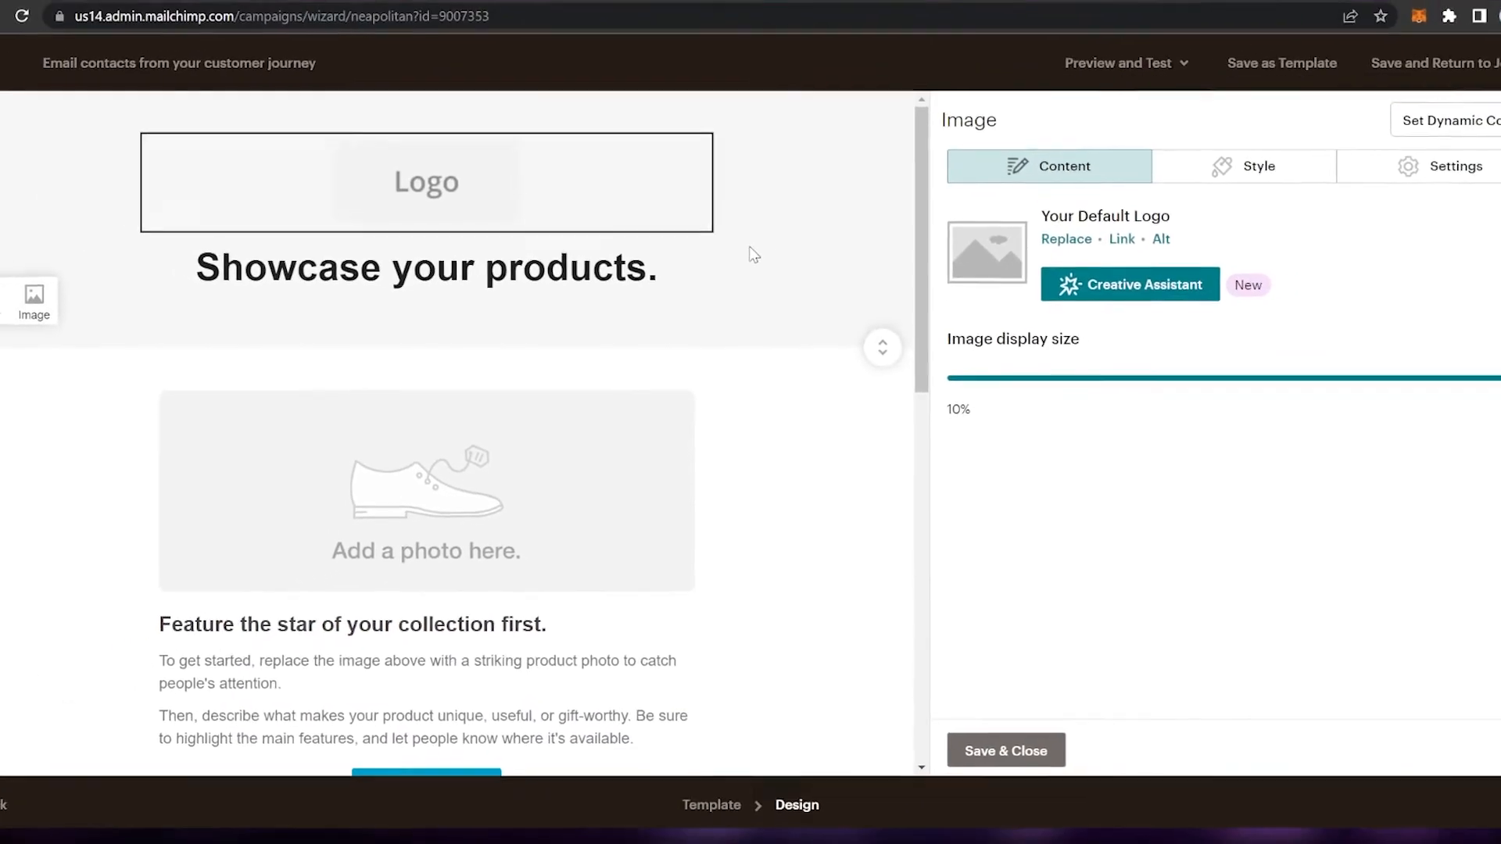
Step: Switch back to the Mailchimp email editor and view the file upload window for the header section's background image, leaving without uploading
mouse_move(626, 224)
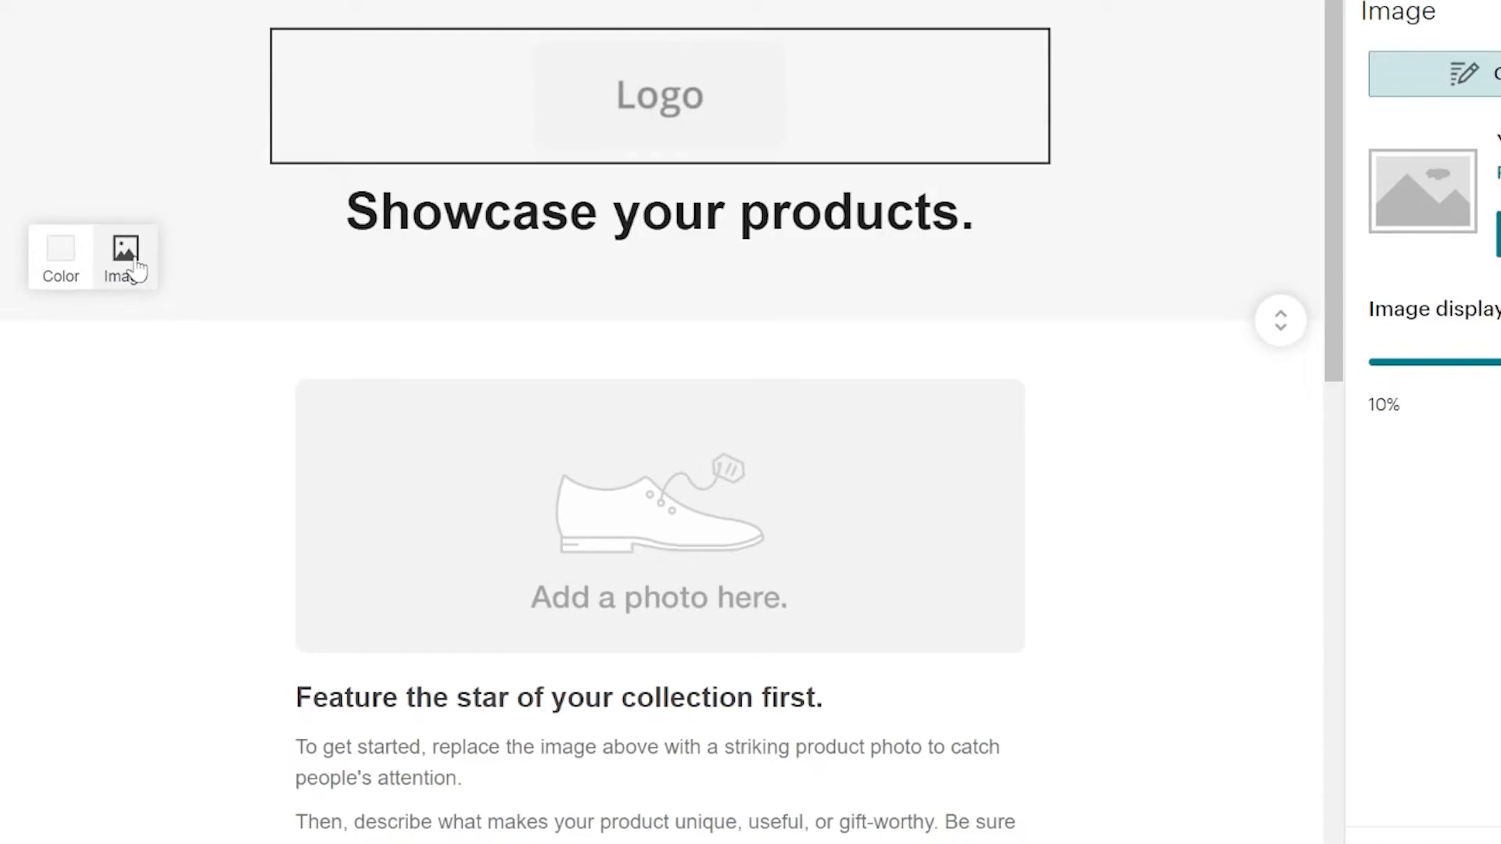
left_click(135, 269)
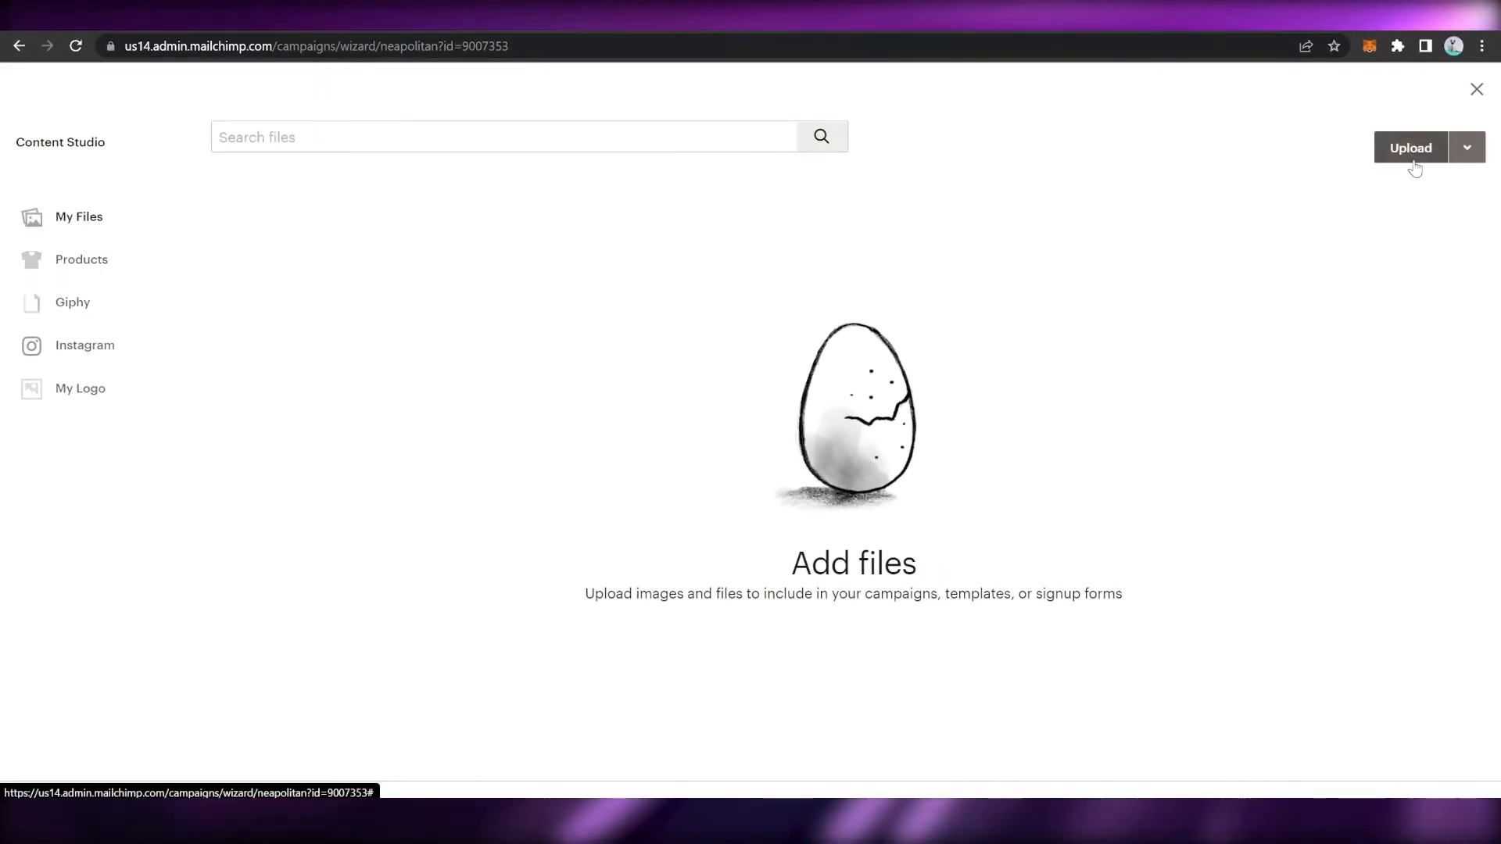
left_click(1474, 94)
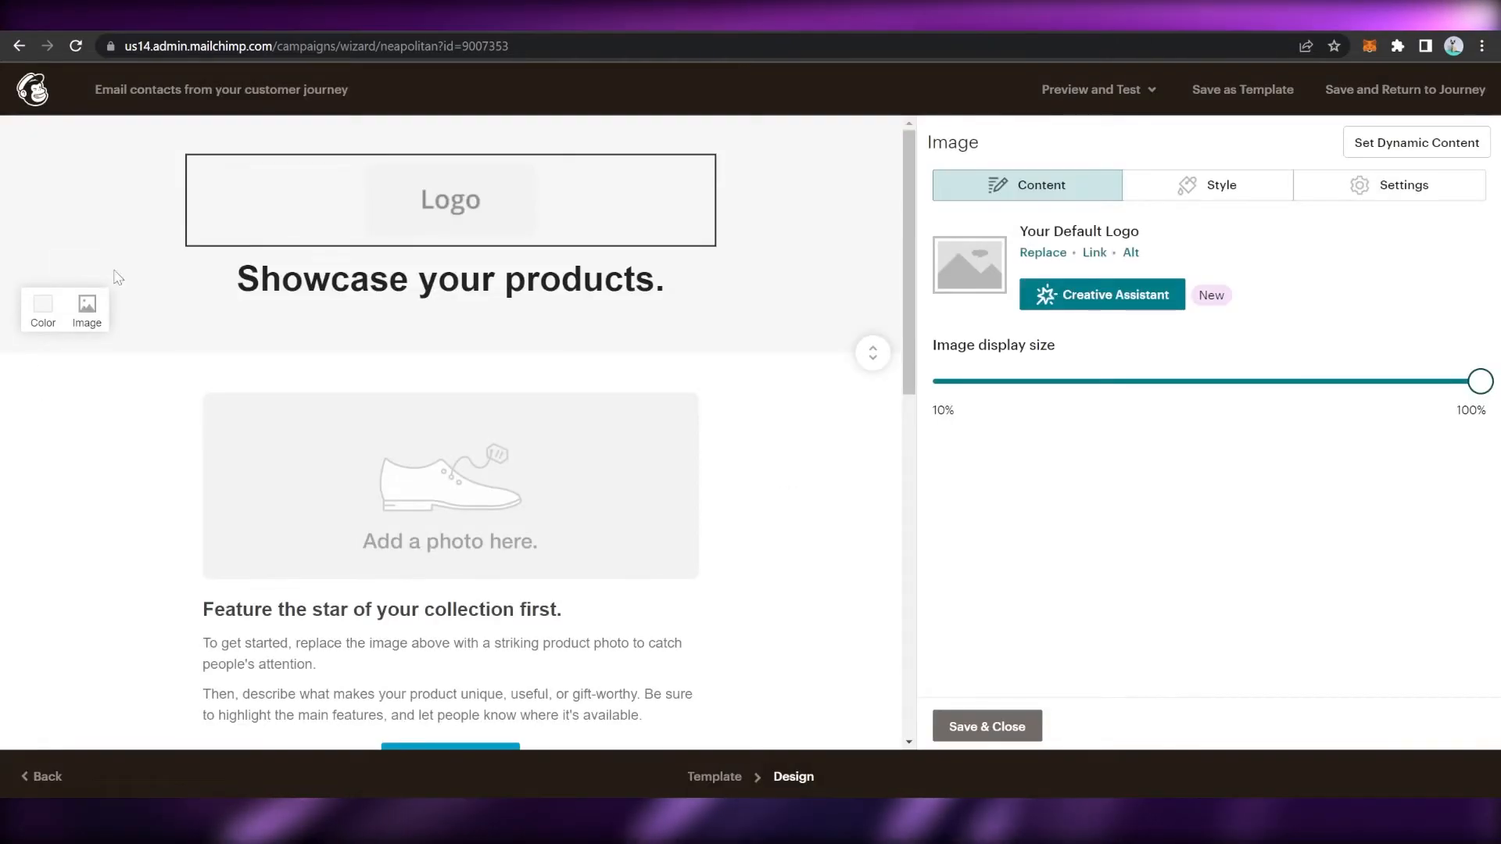
left_click(81, 309)
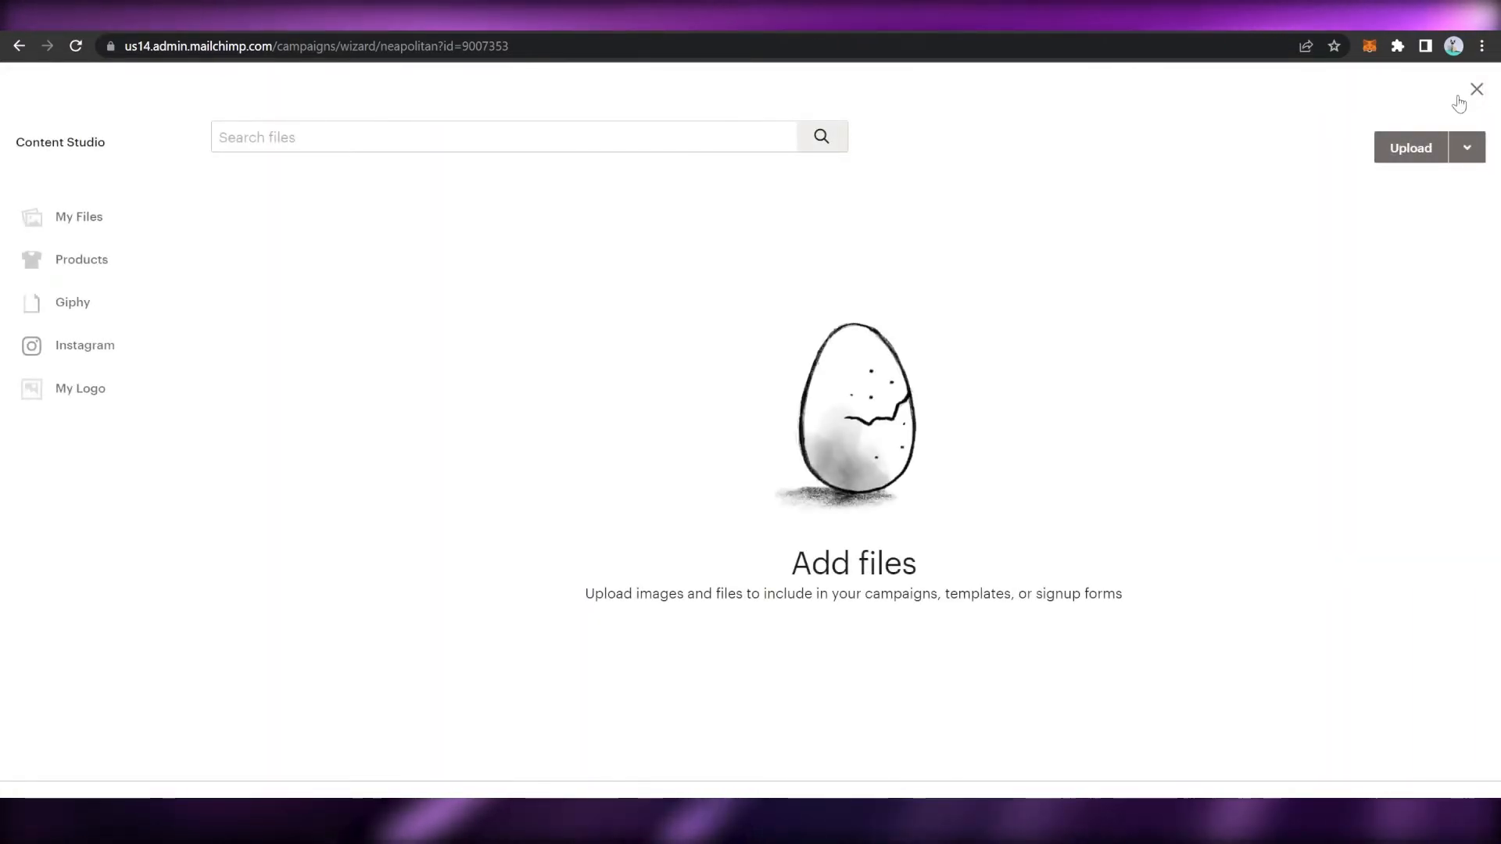
left_click(1476, 89)
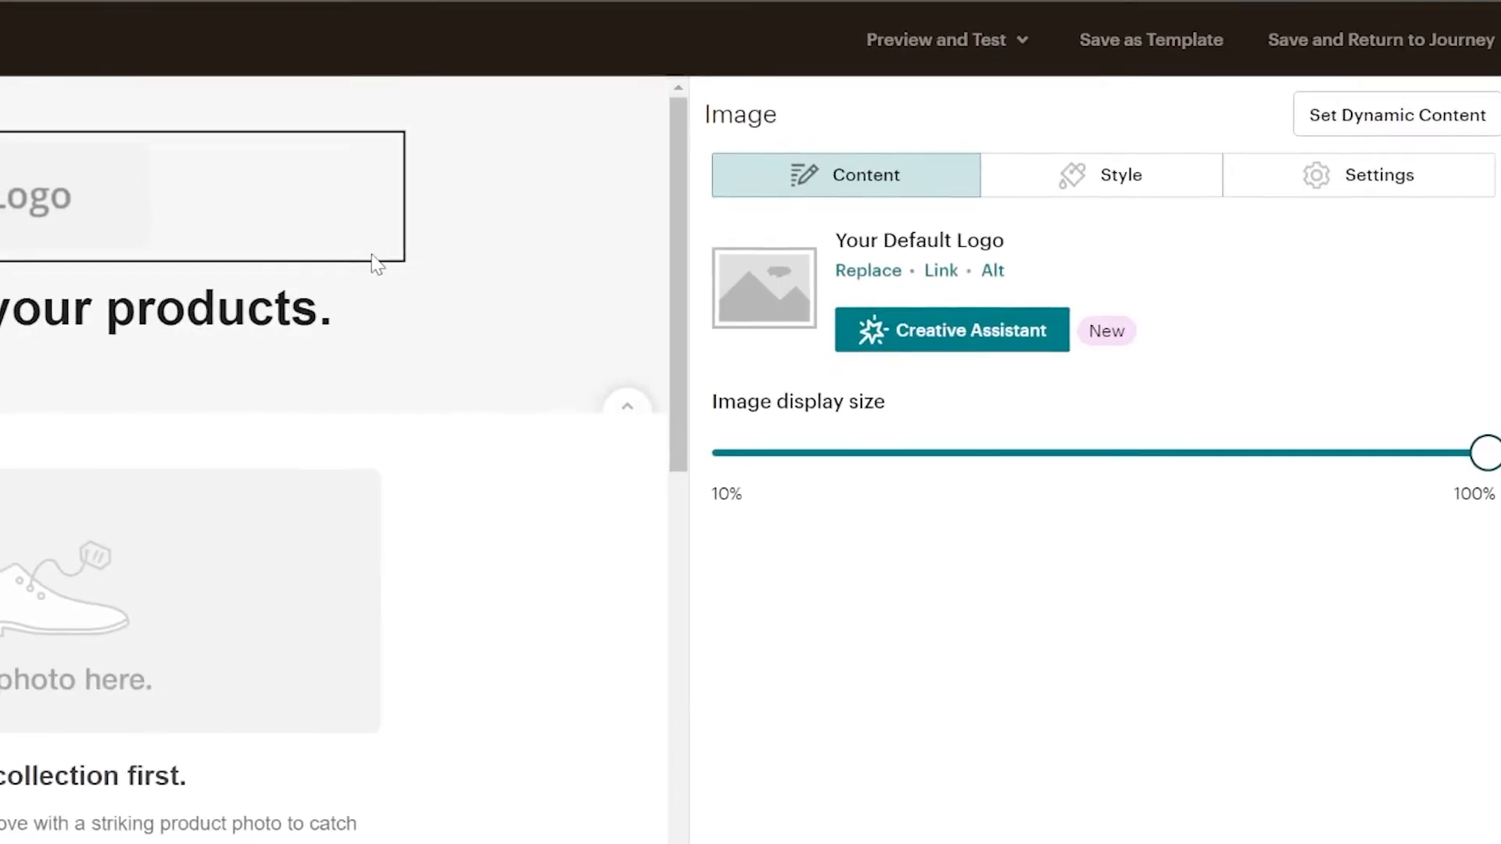
Step: Examine the text content and style settings of the "Showcase your products." heading block
scroll(669, 333, "down", 3)
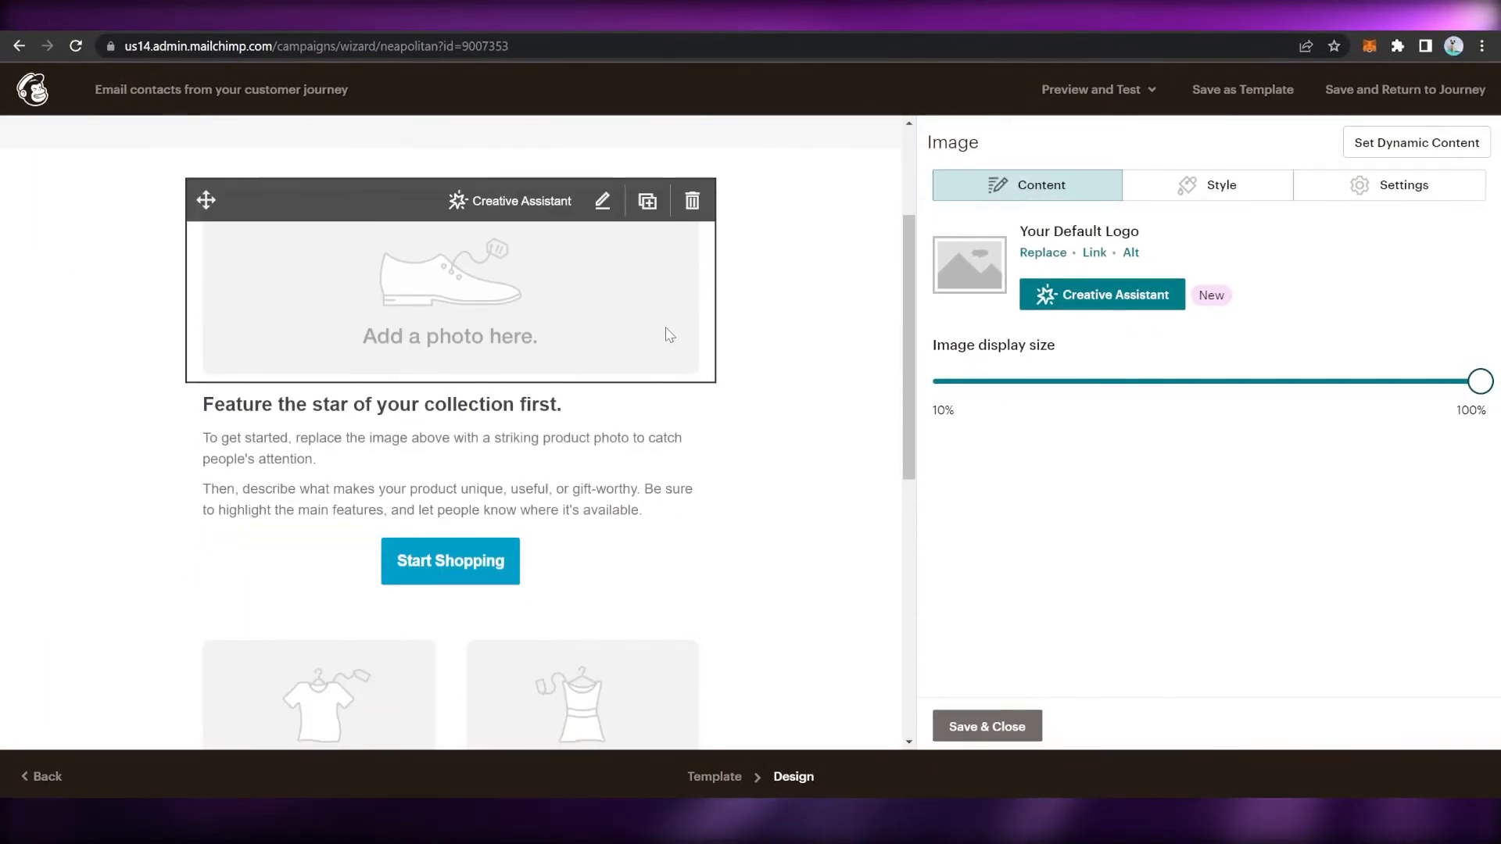
scroll(670, 335, "up", 3)
left_click(637, 269)
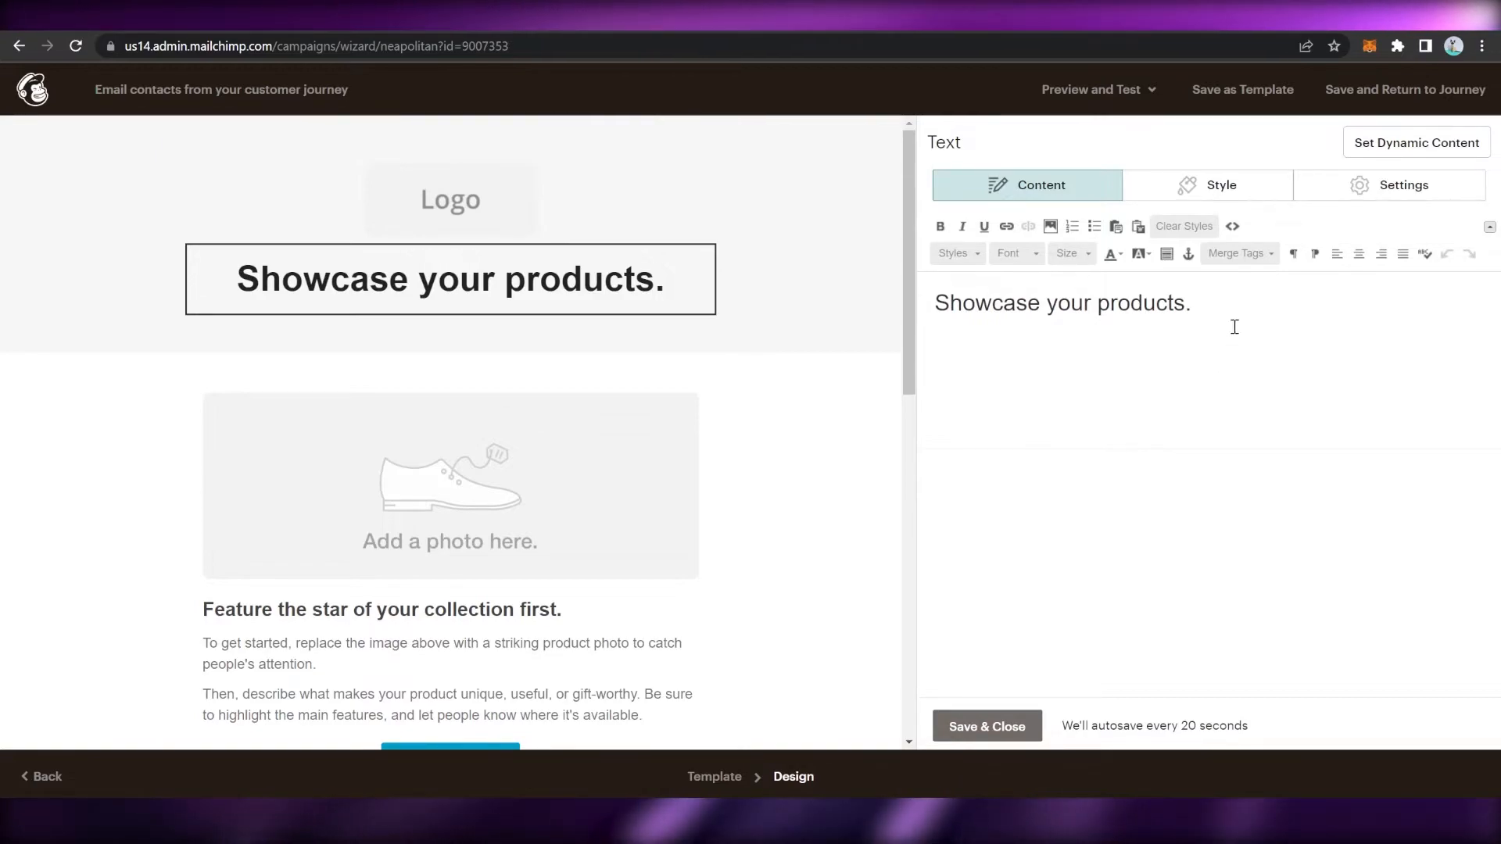
left_click_drag(1237, 326, 891, 281)
left_click(1149, 205)
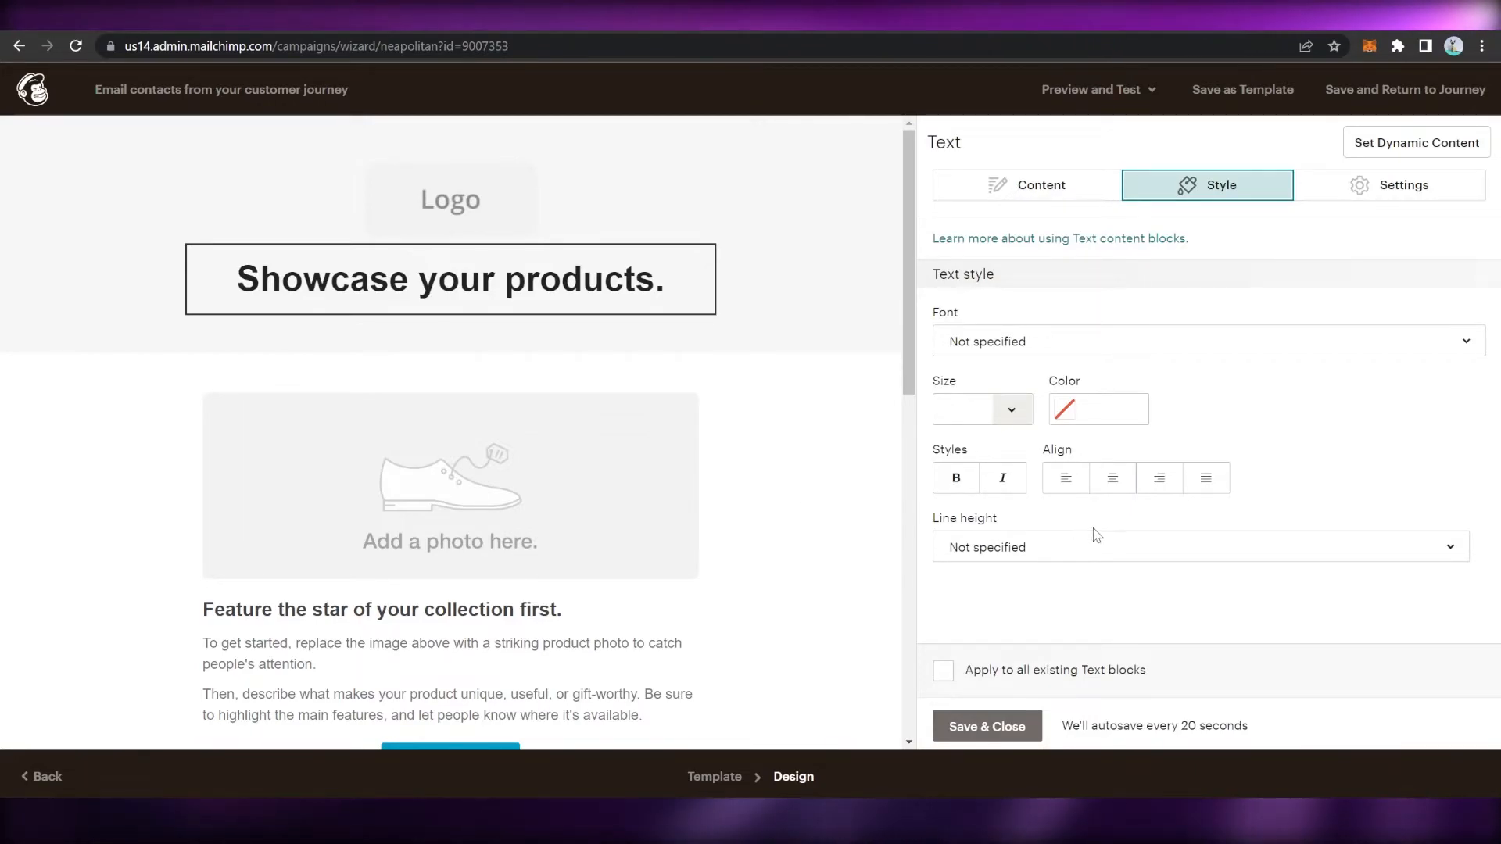
left_click(1047, 204)
left_click(1111, 358)
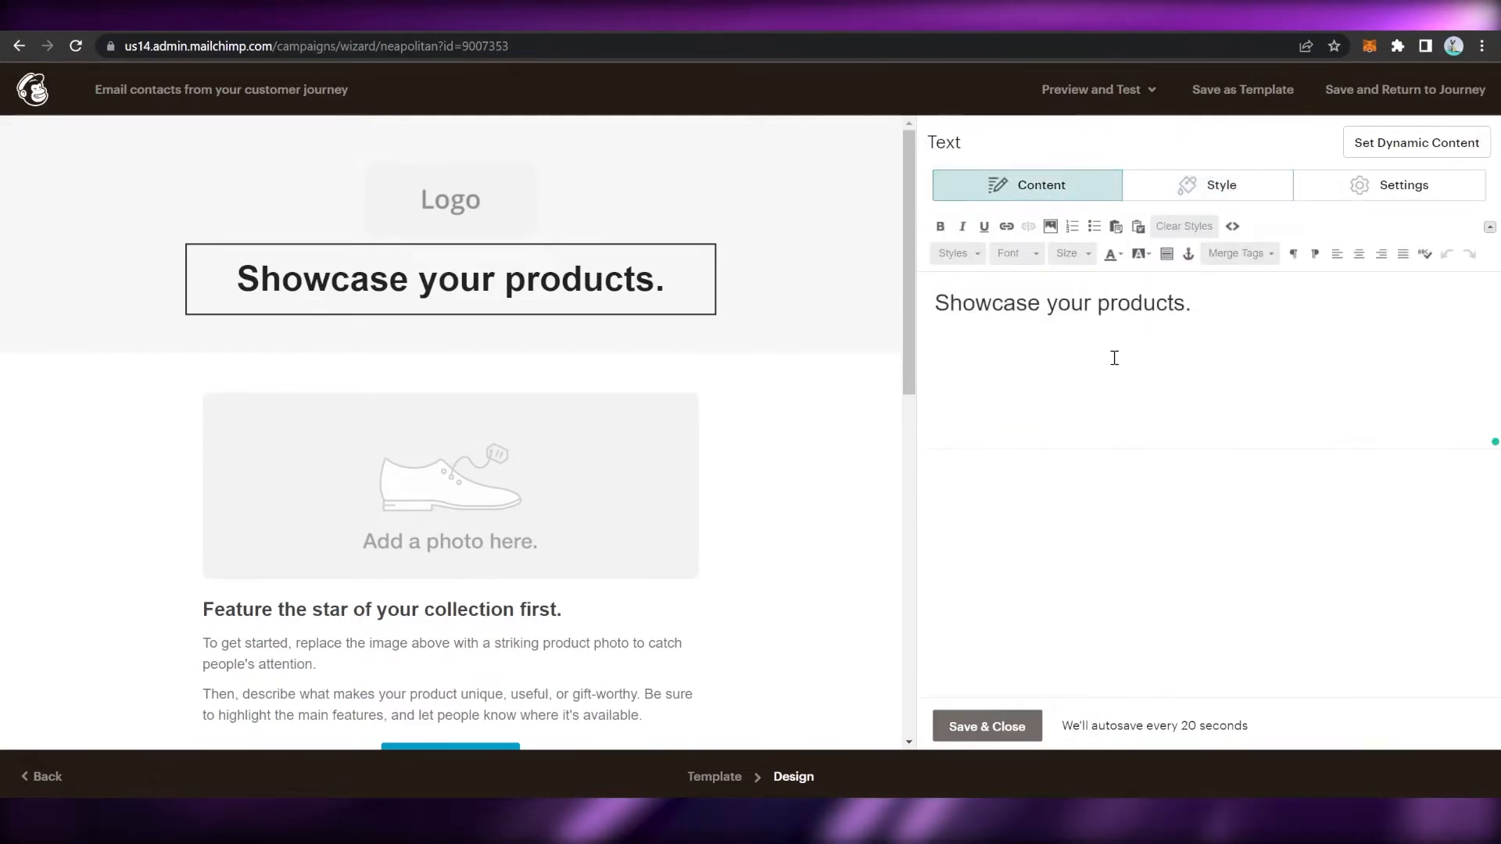
Step: Examine the settings of the main product photo block and the "Feature the star of your collection first." text block
scroll(866, 447, "down", 3)
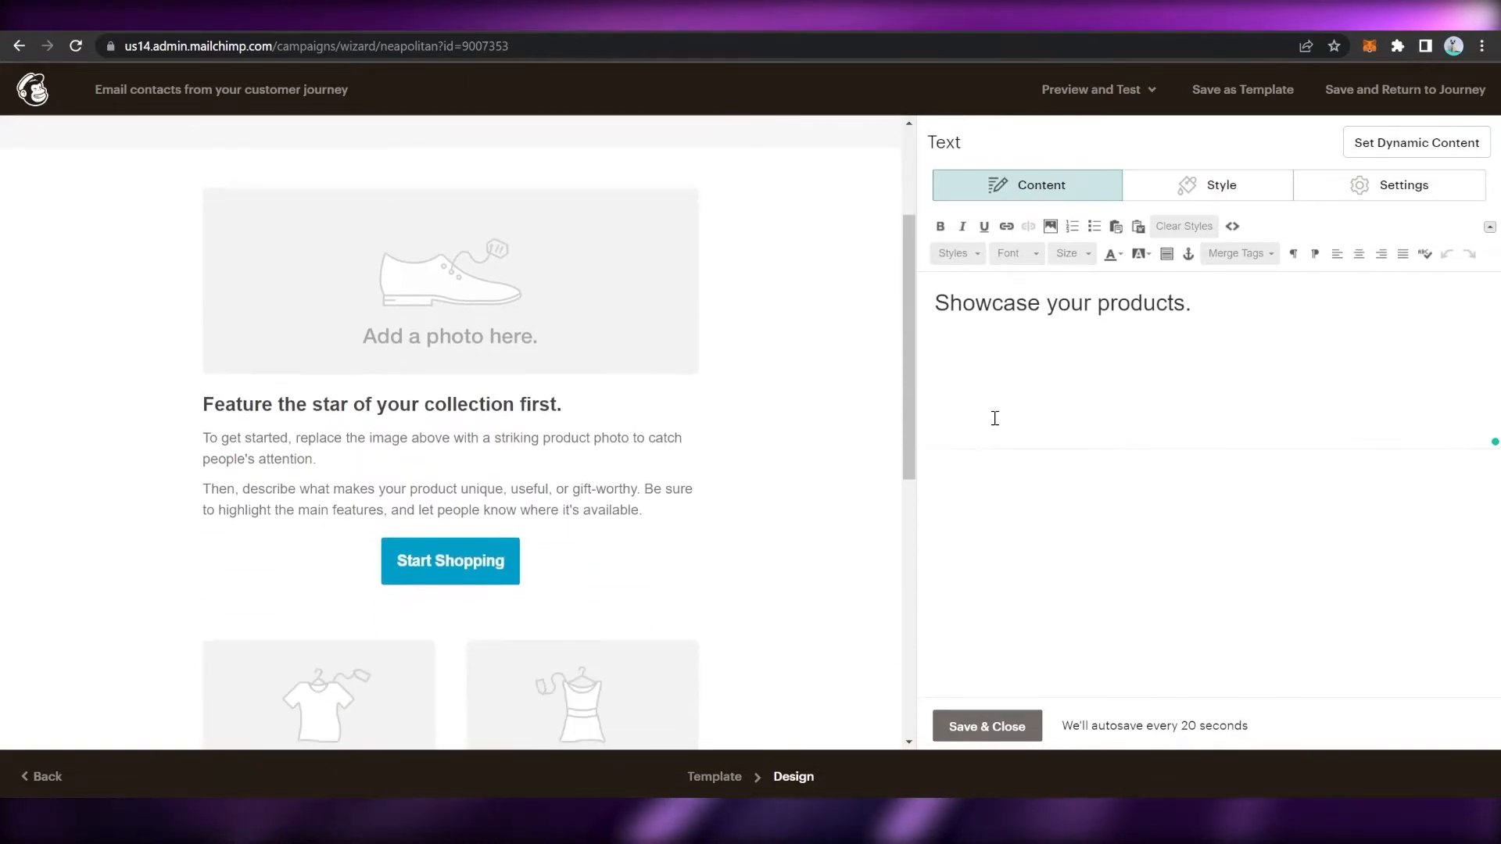
left_click(554, 319)
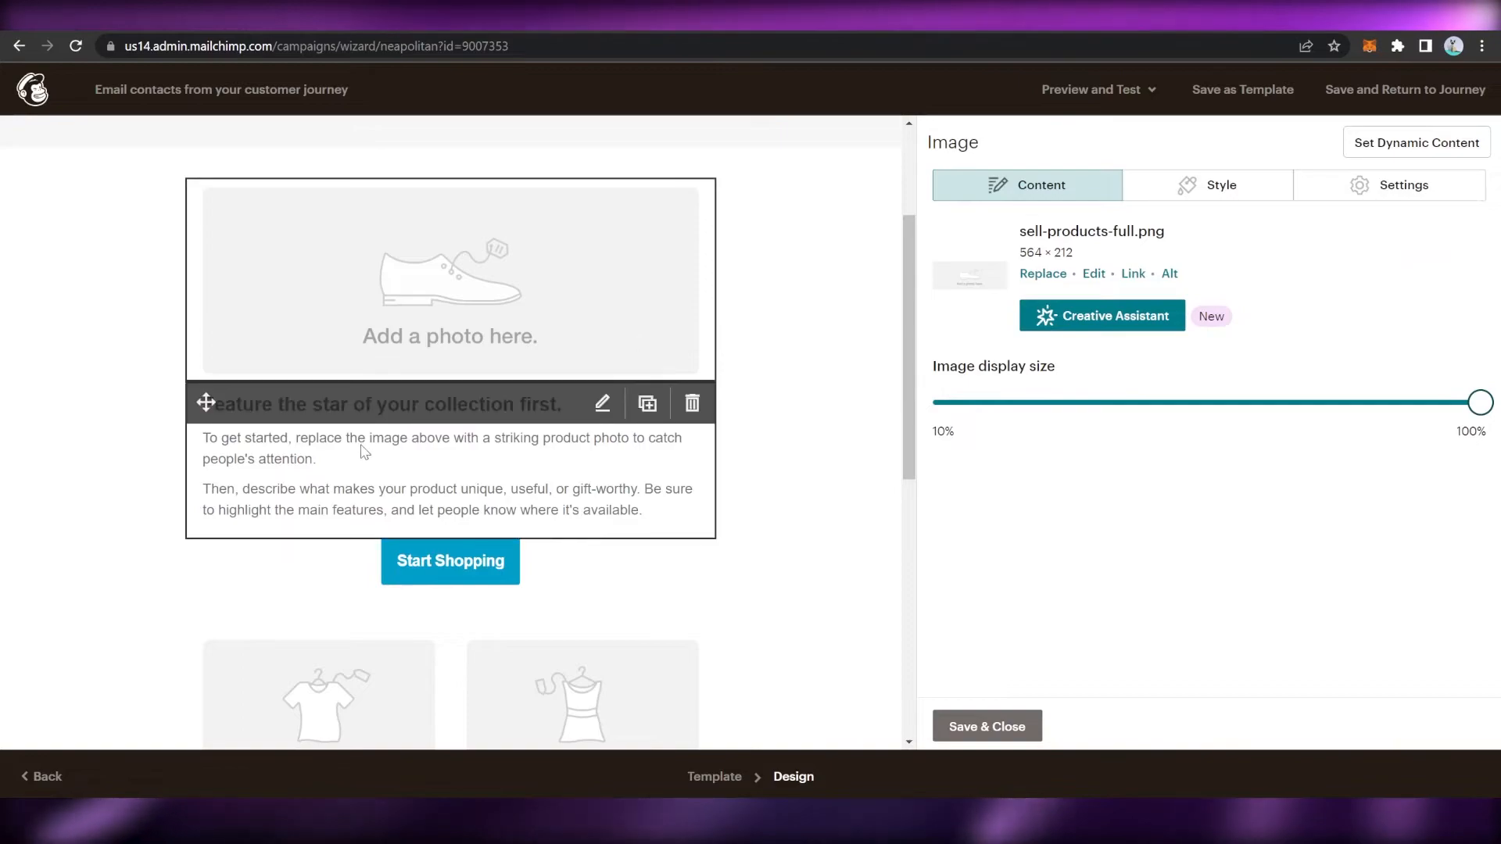
left_click(512, 522)
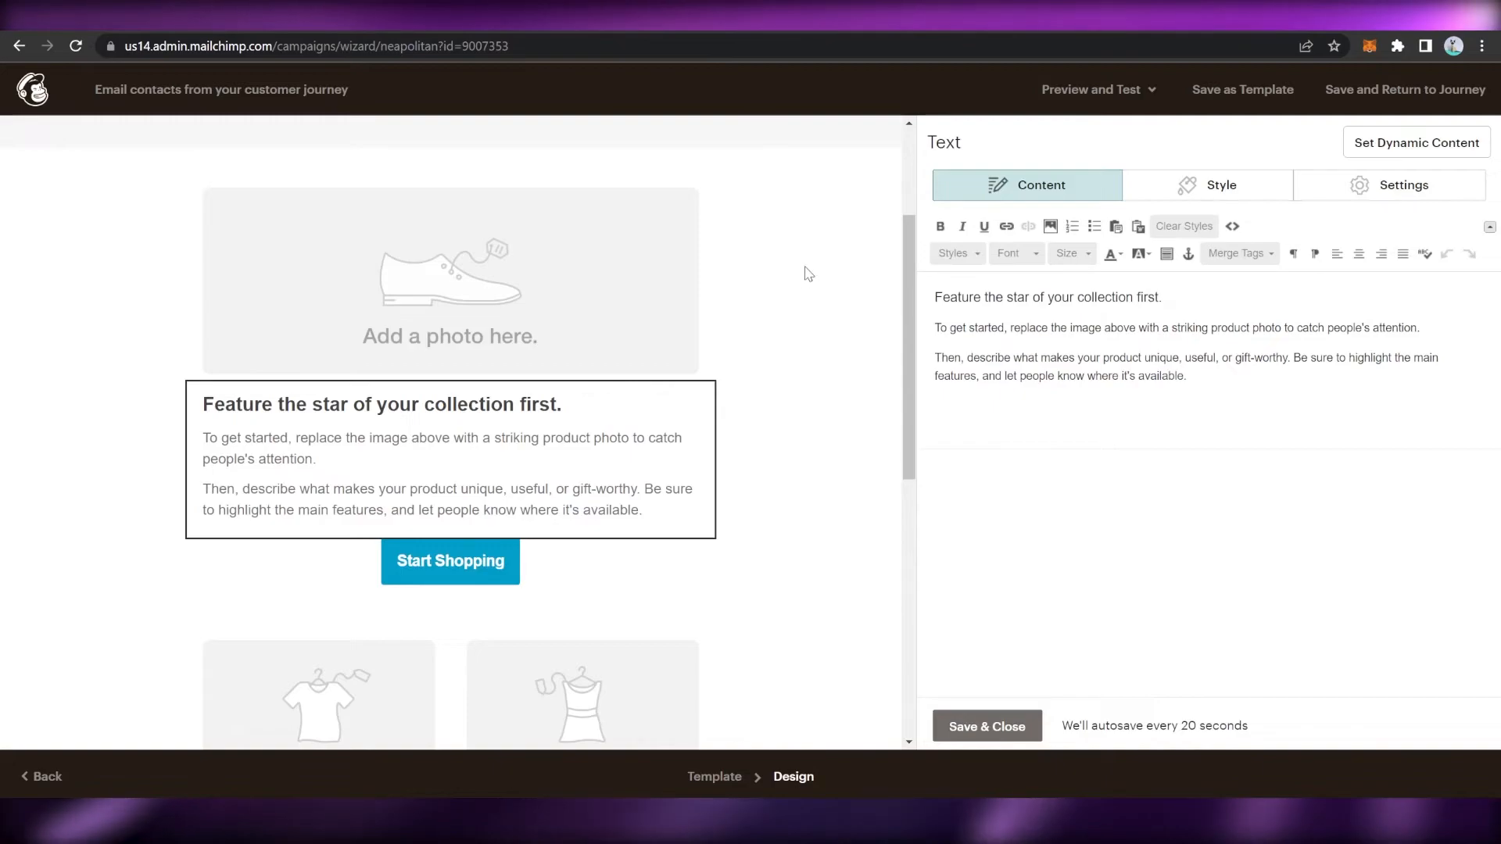
scroll(618, 328, "down", 4)
scroll(623, 327, "up", 5)
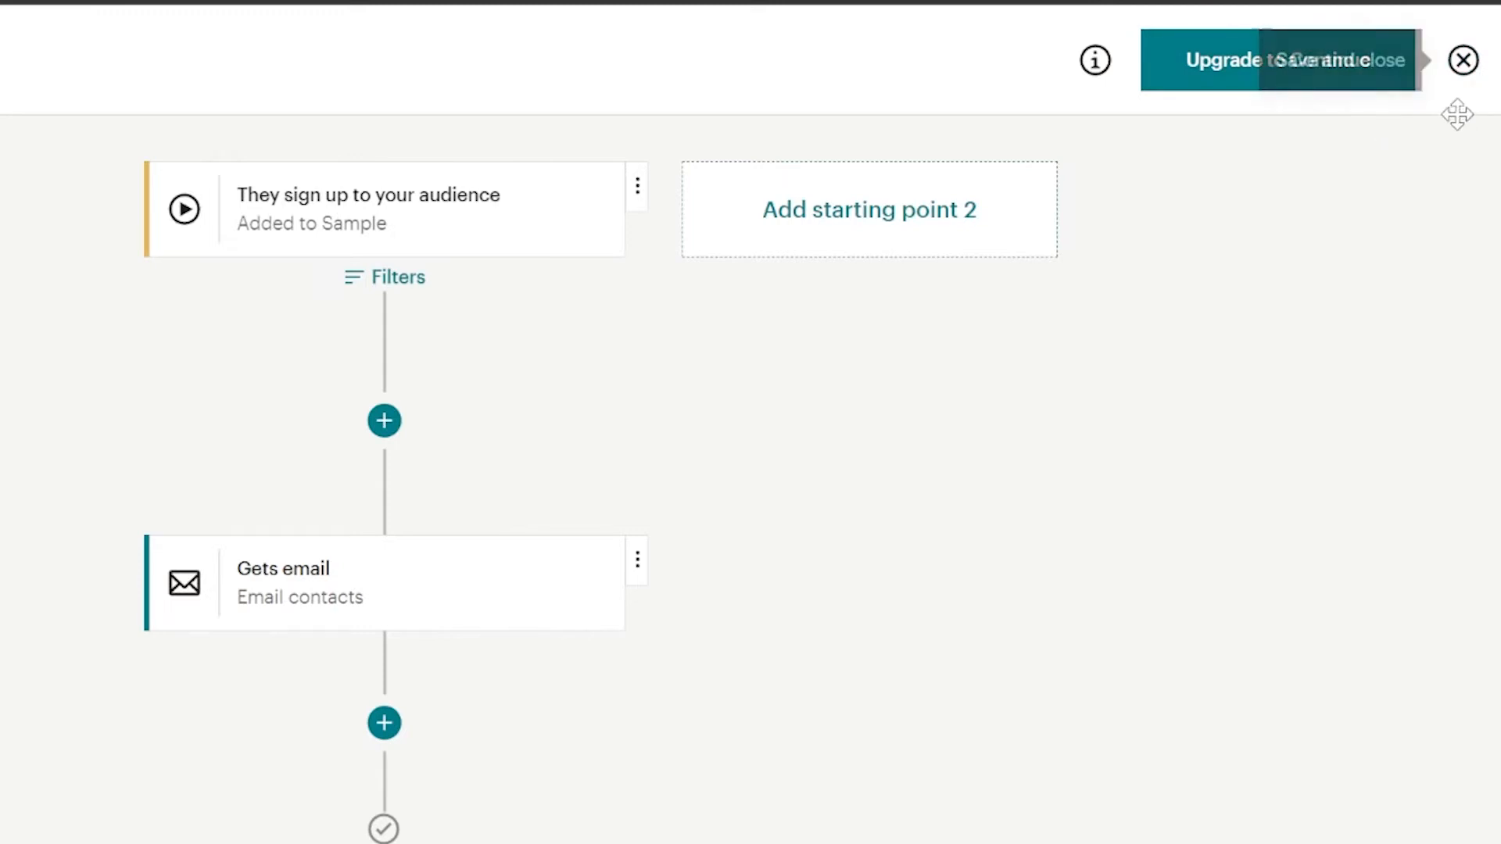
Step: Save and close the customer journey, and open the Transactional Email page to review its demo usage and details
left_click(1470, 74)
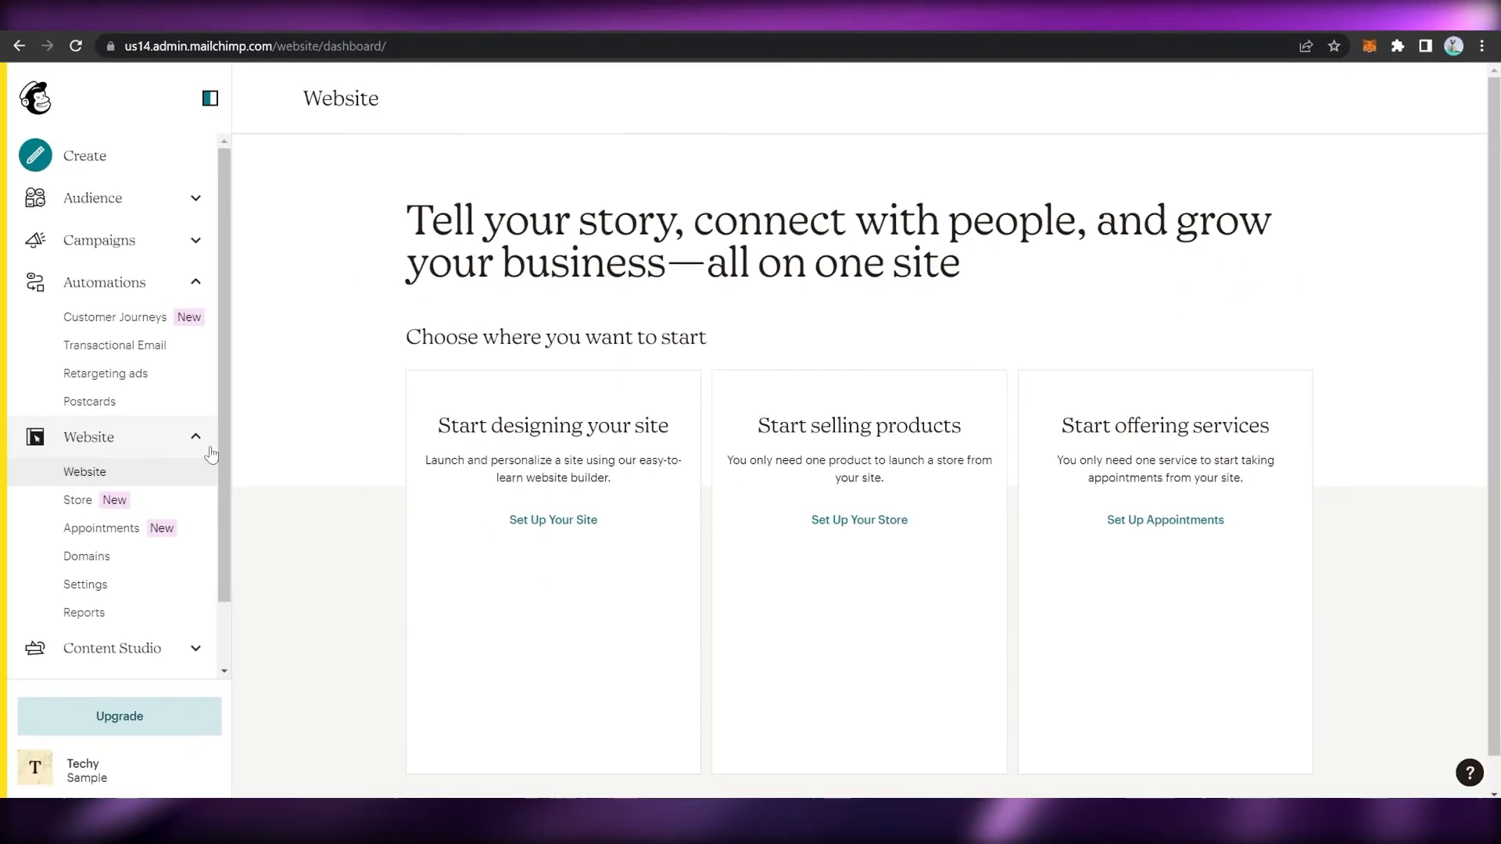
left_click(209, 447)
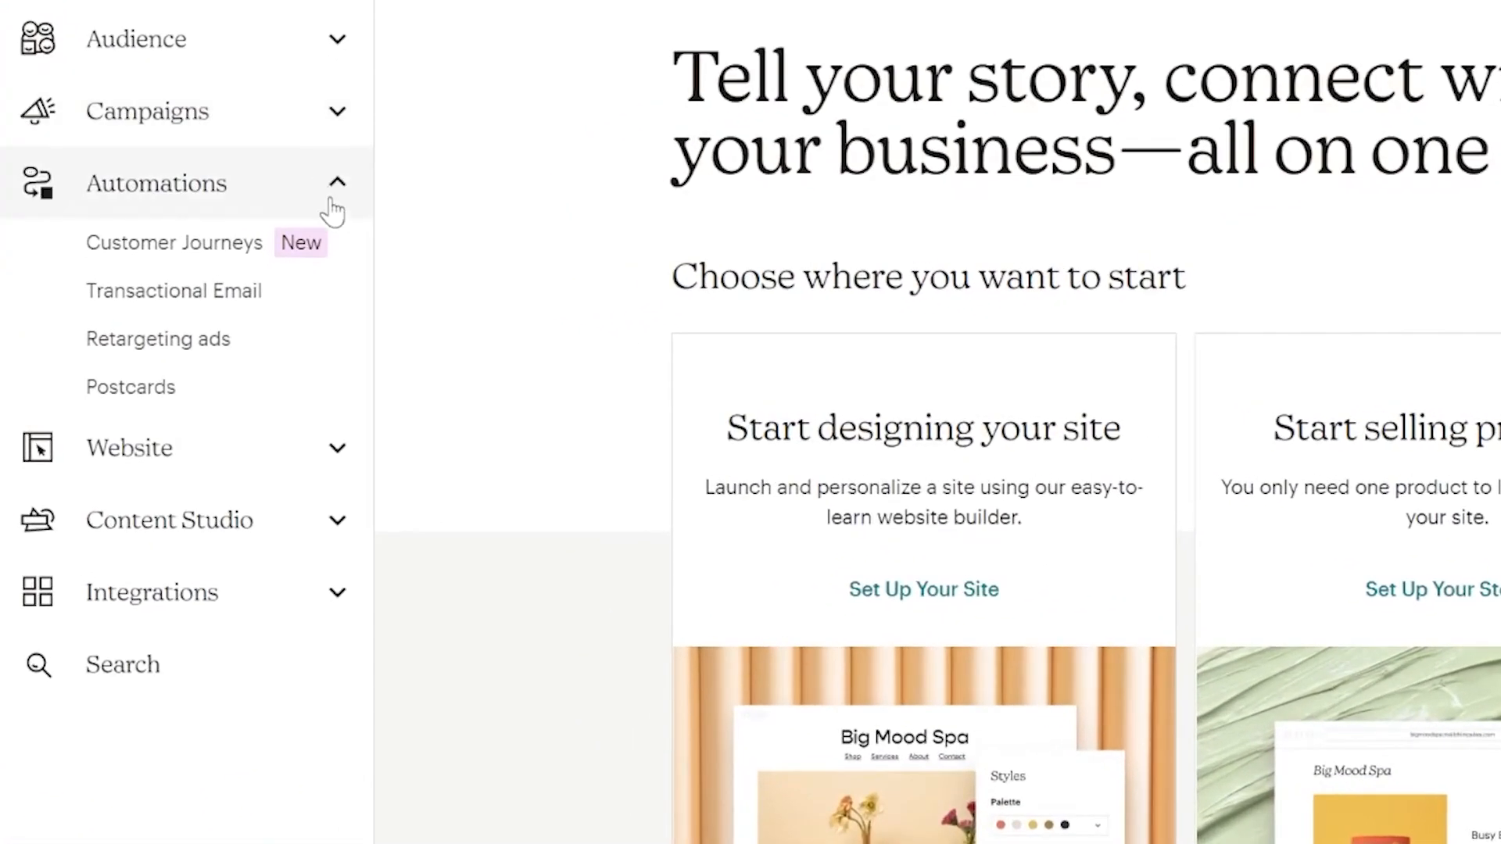
mouse_move(309, 317)
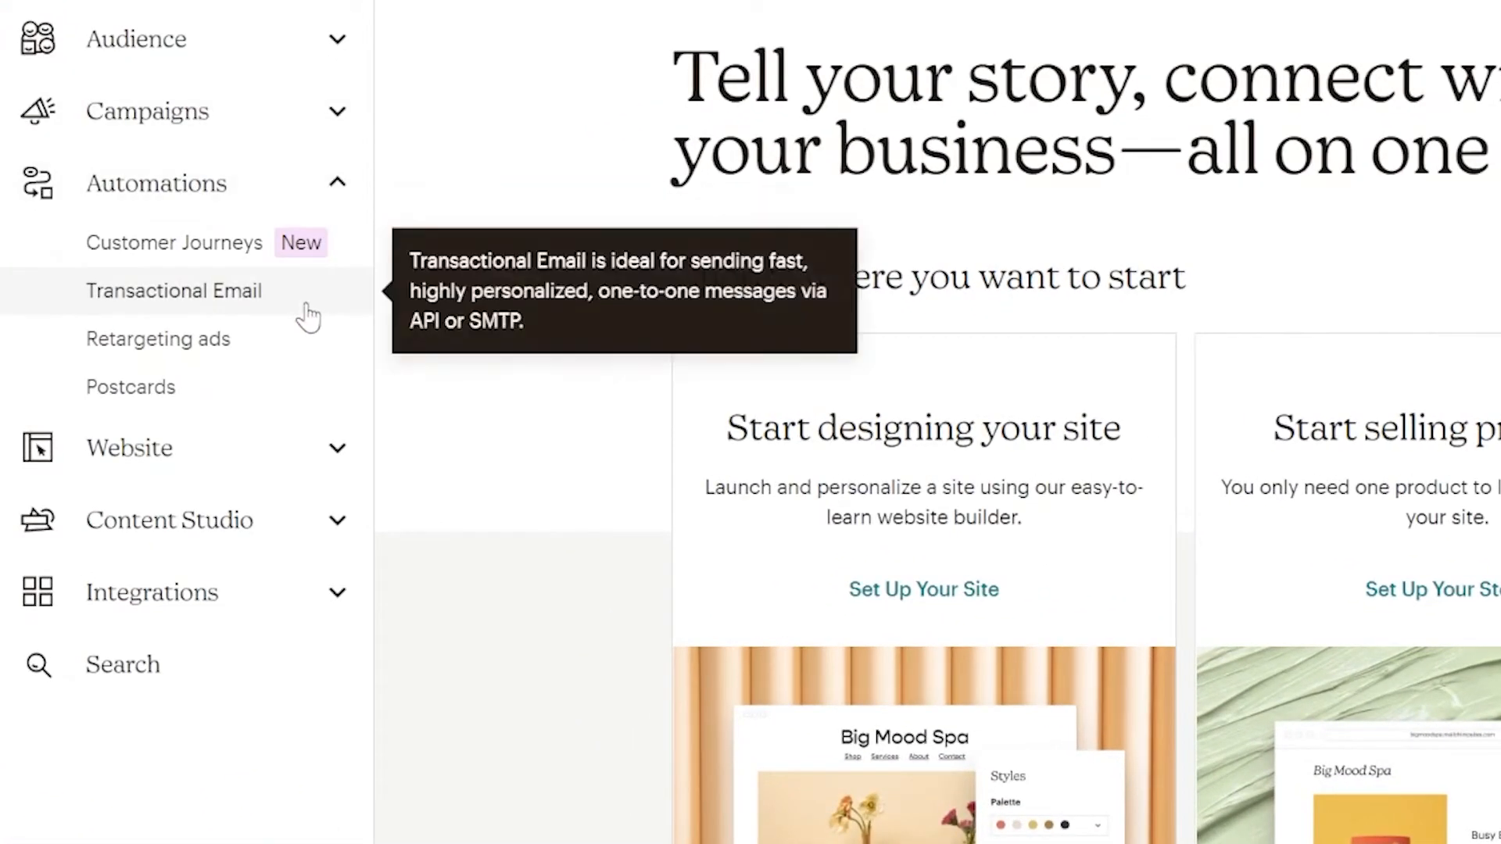
left_click(211, 310)
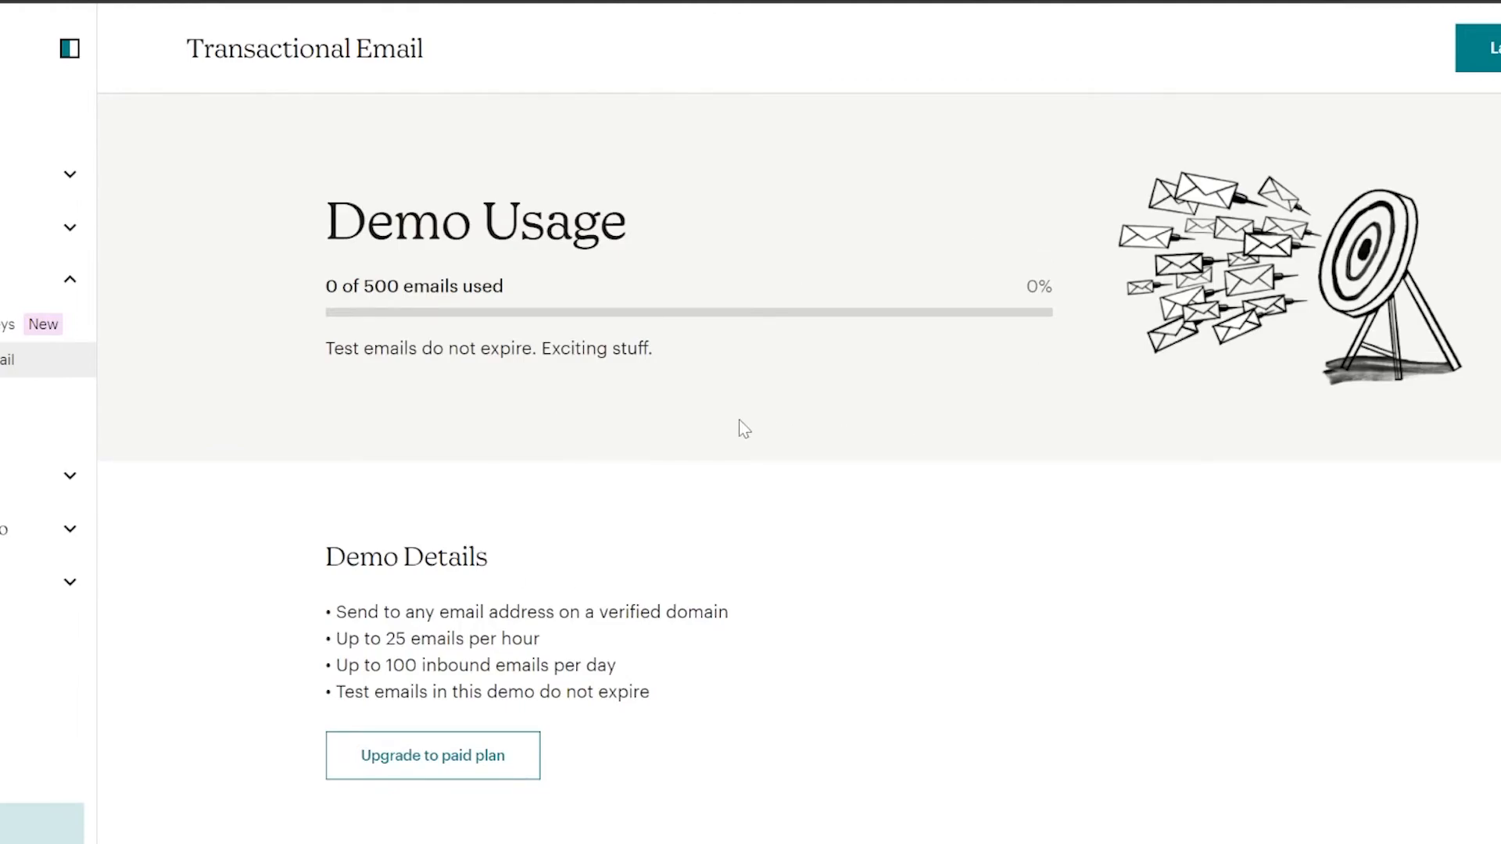
Step: Go to Customer Journeys, check the extra actions offered for the Sample draft, and open that journey
left_click(24, 324)
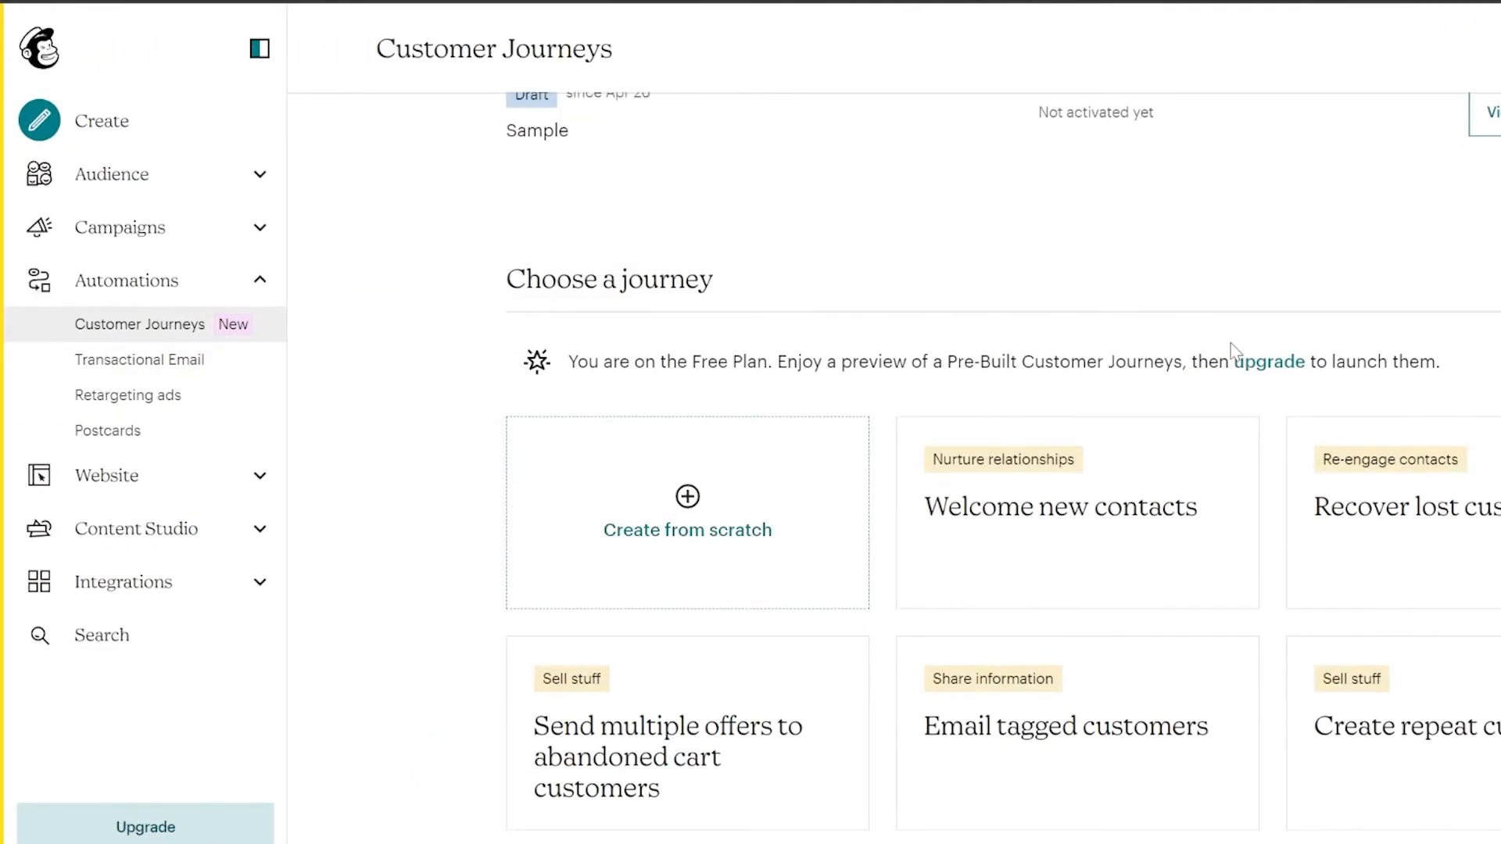
scroll(1172, 363, "up", 3)
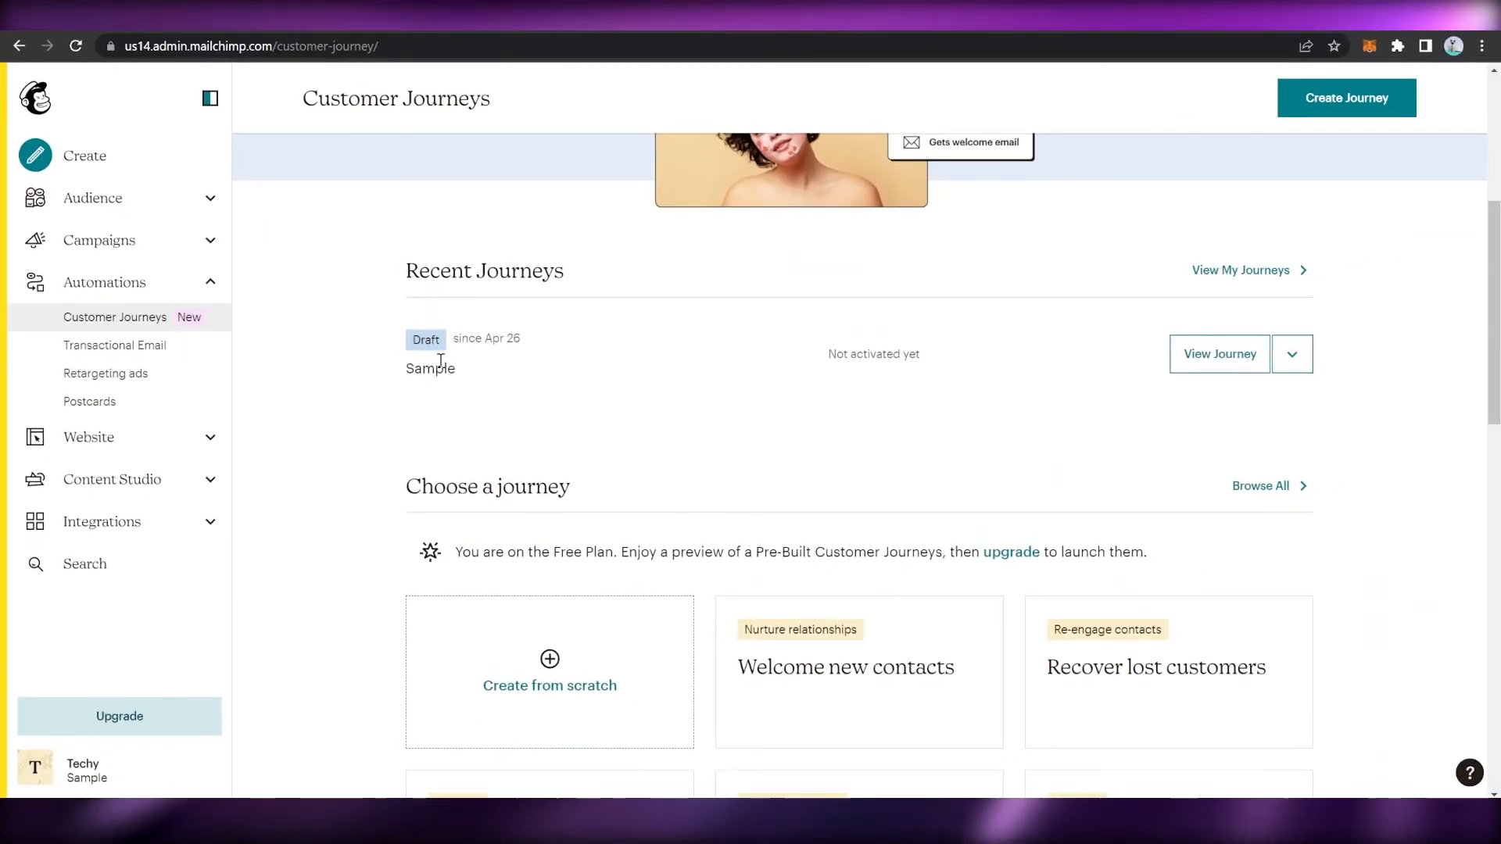
left_click_drag(332, 374, 634, 409)
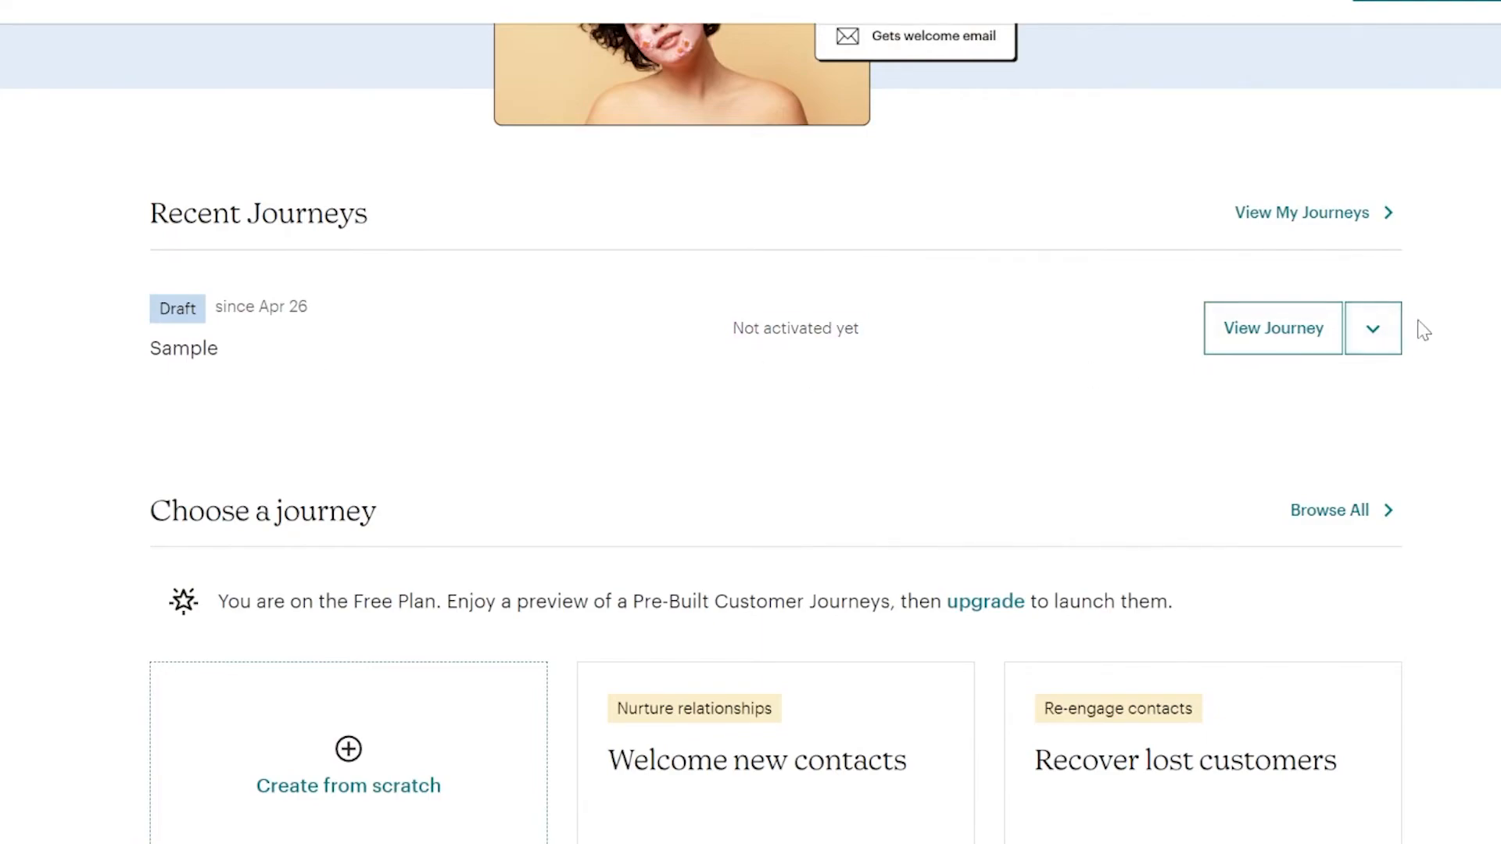
left_click(1373, 356)
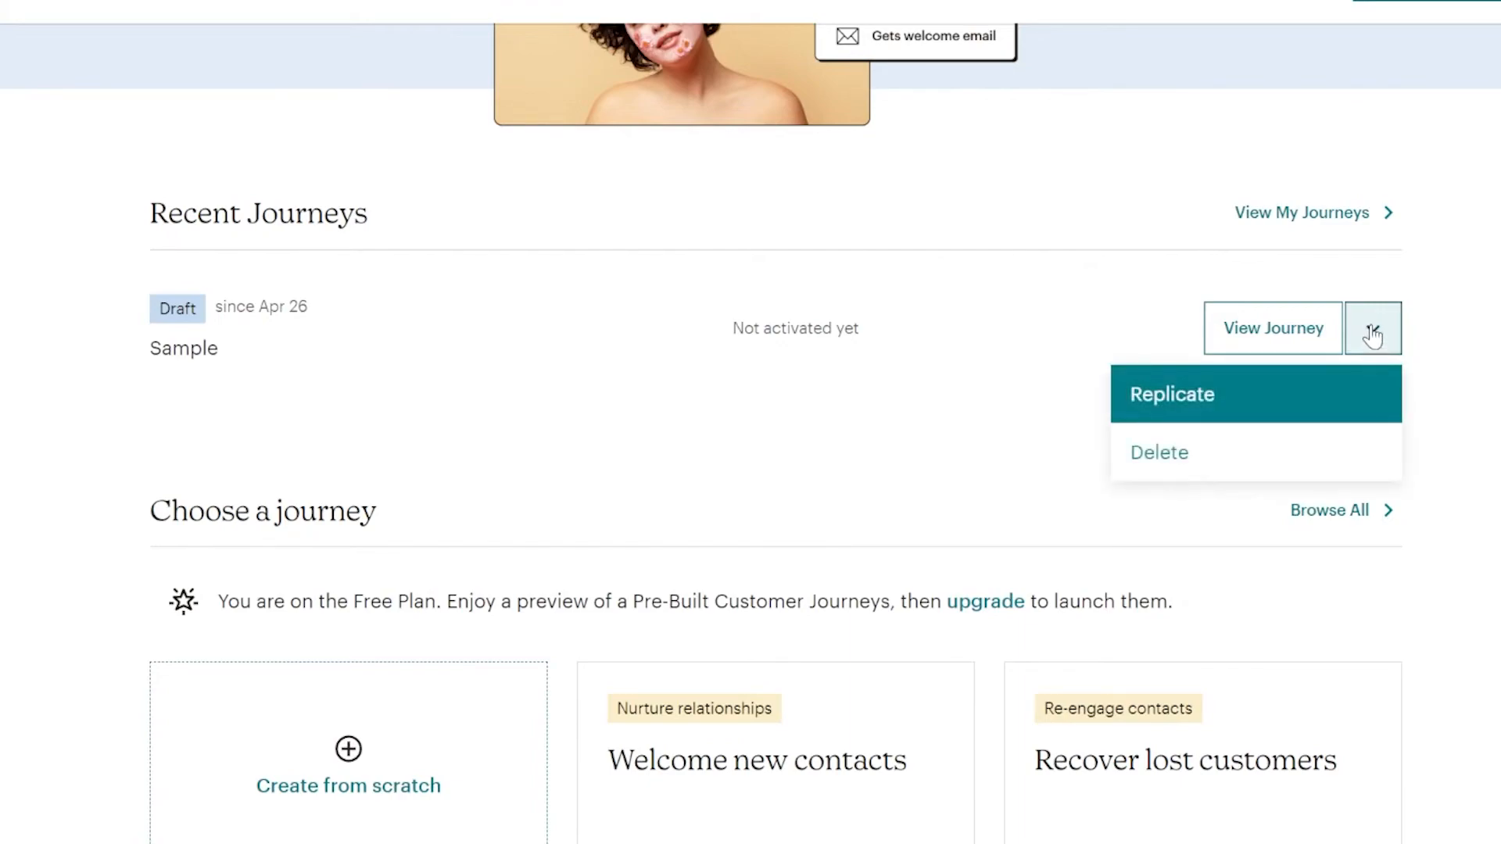
key("Escape")
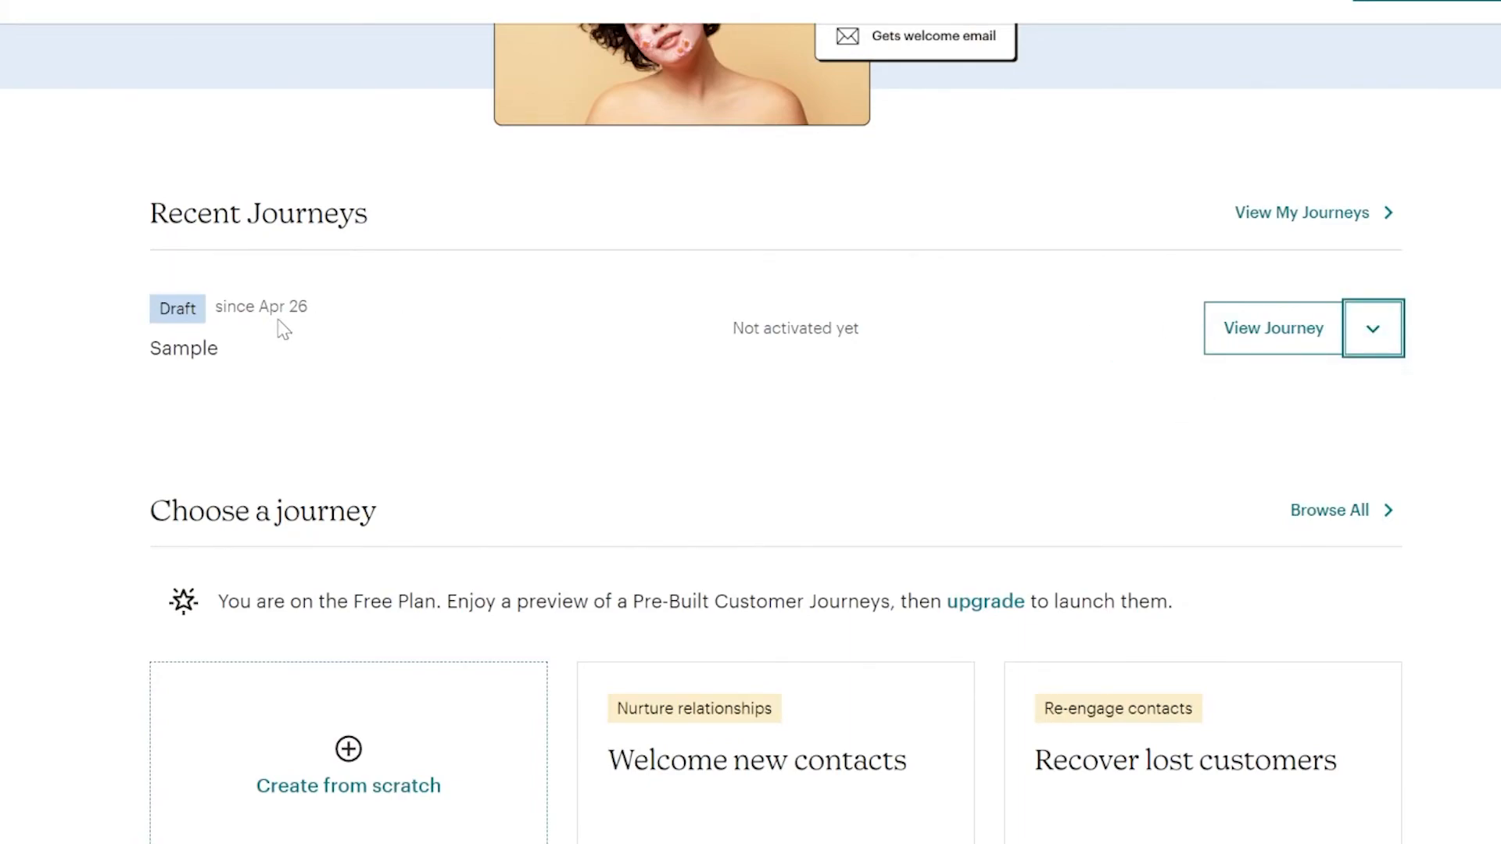
left_click(1372, 333)
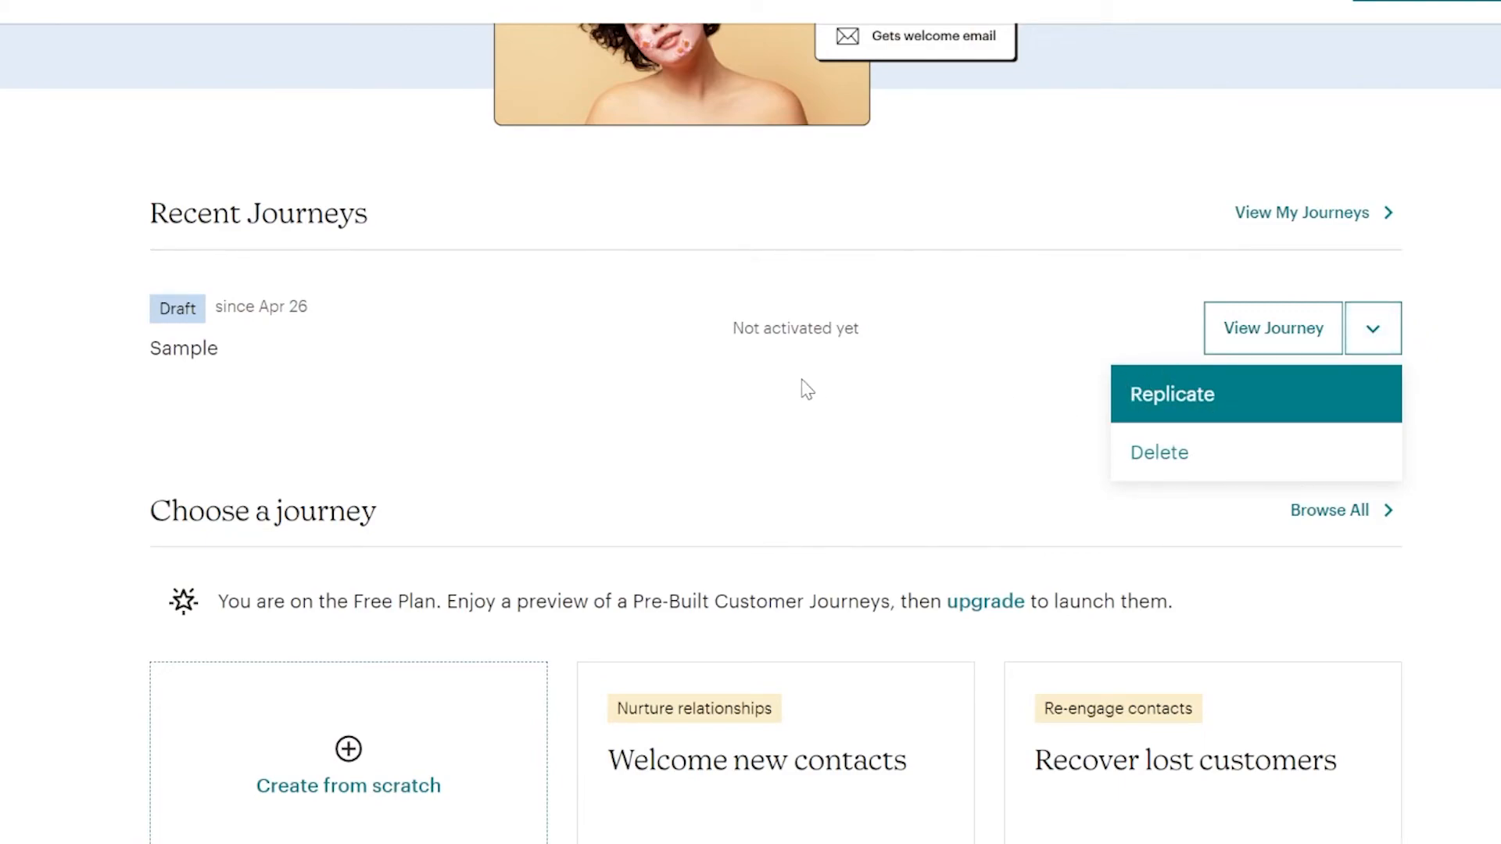
key("Escape")
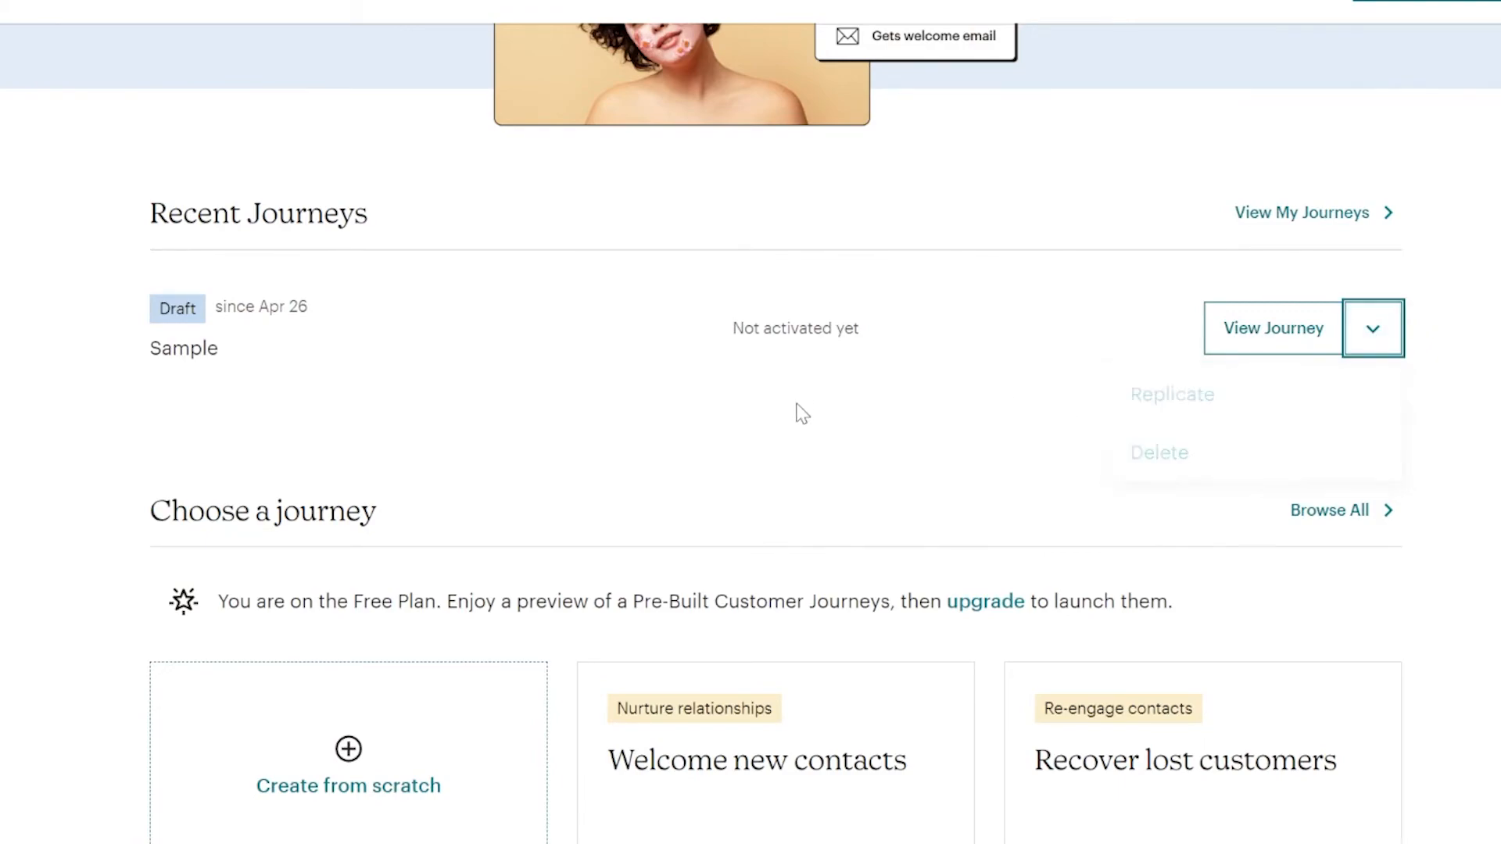
left_click(1259, 341)
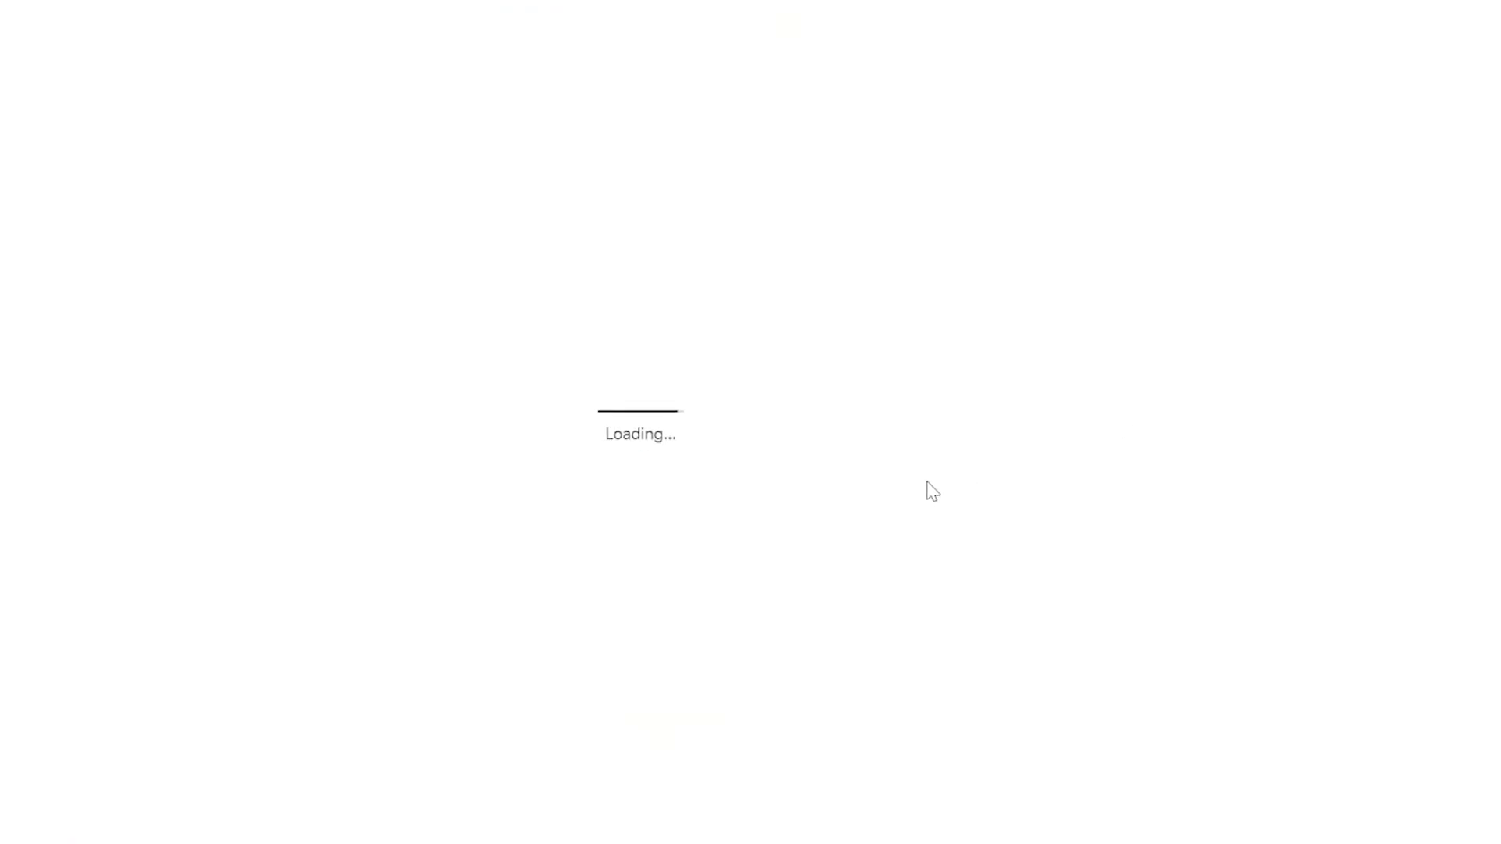